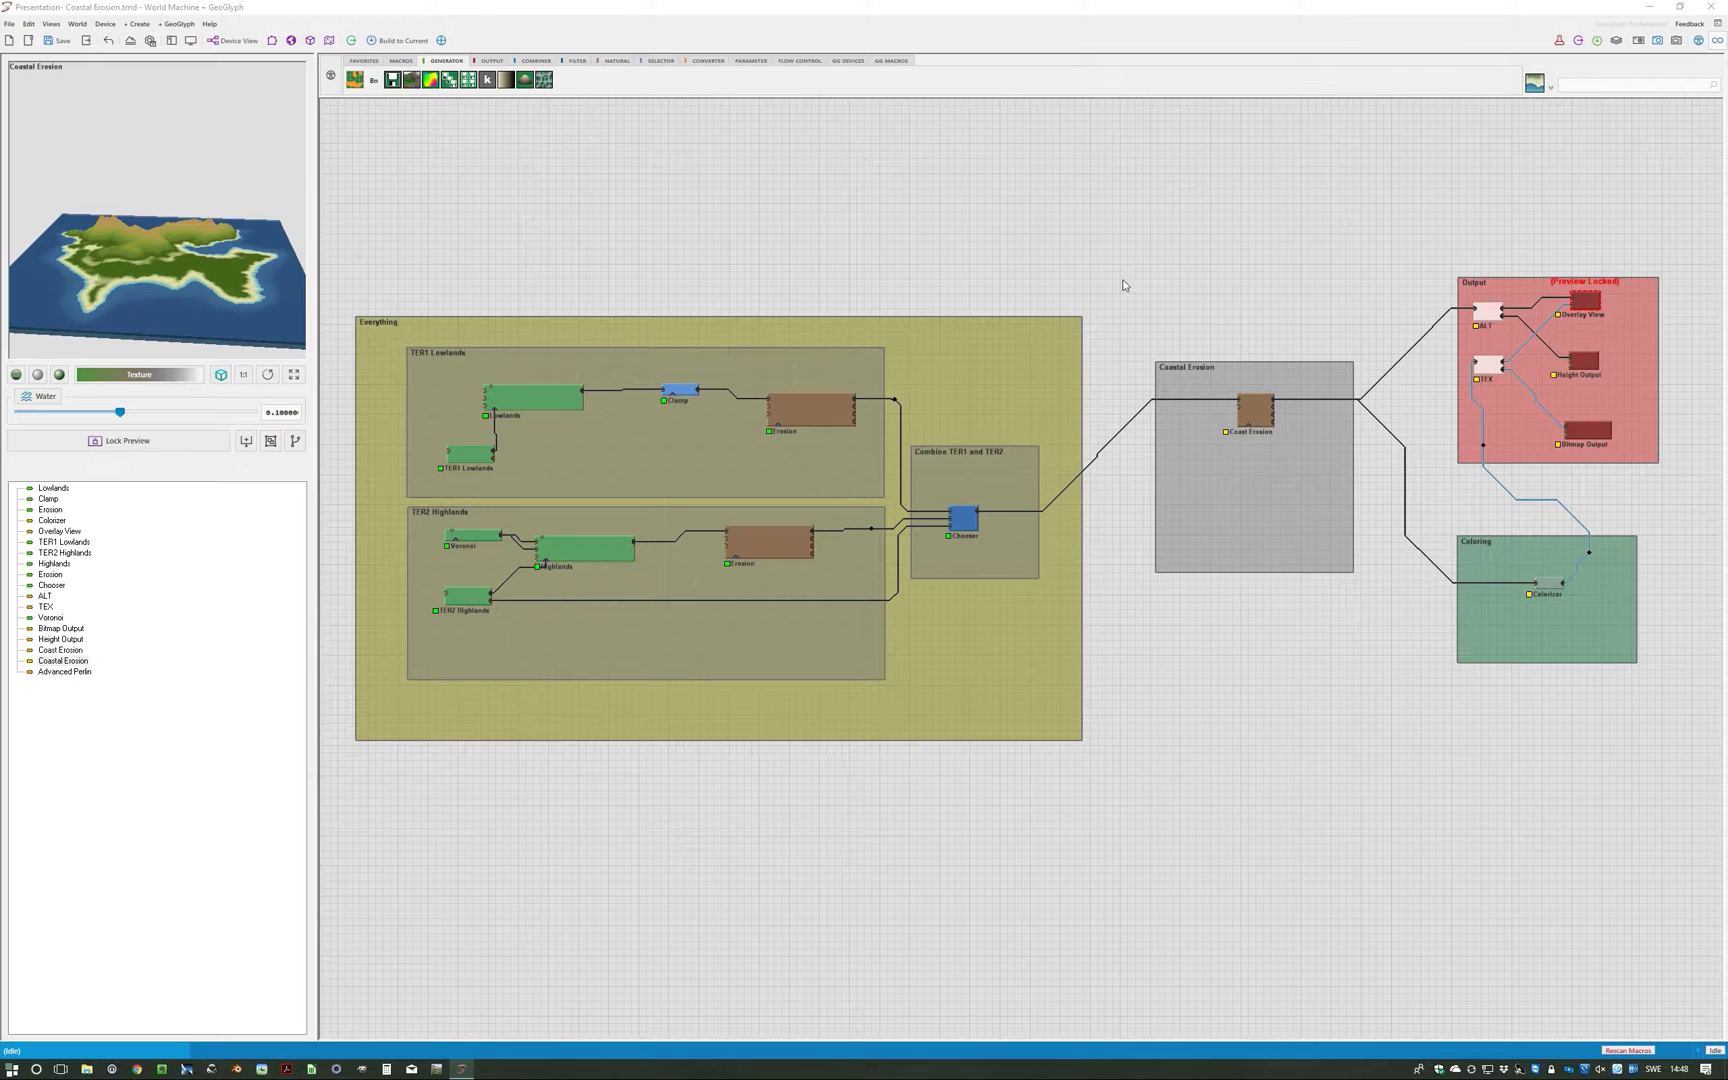
# Step: Lock the preview on the Chooser node, then on the Overlay View node
pyautogui.click(964, 520)
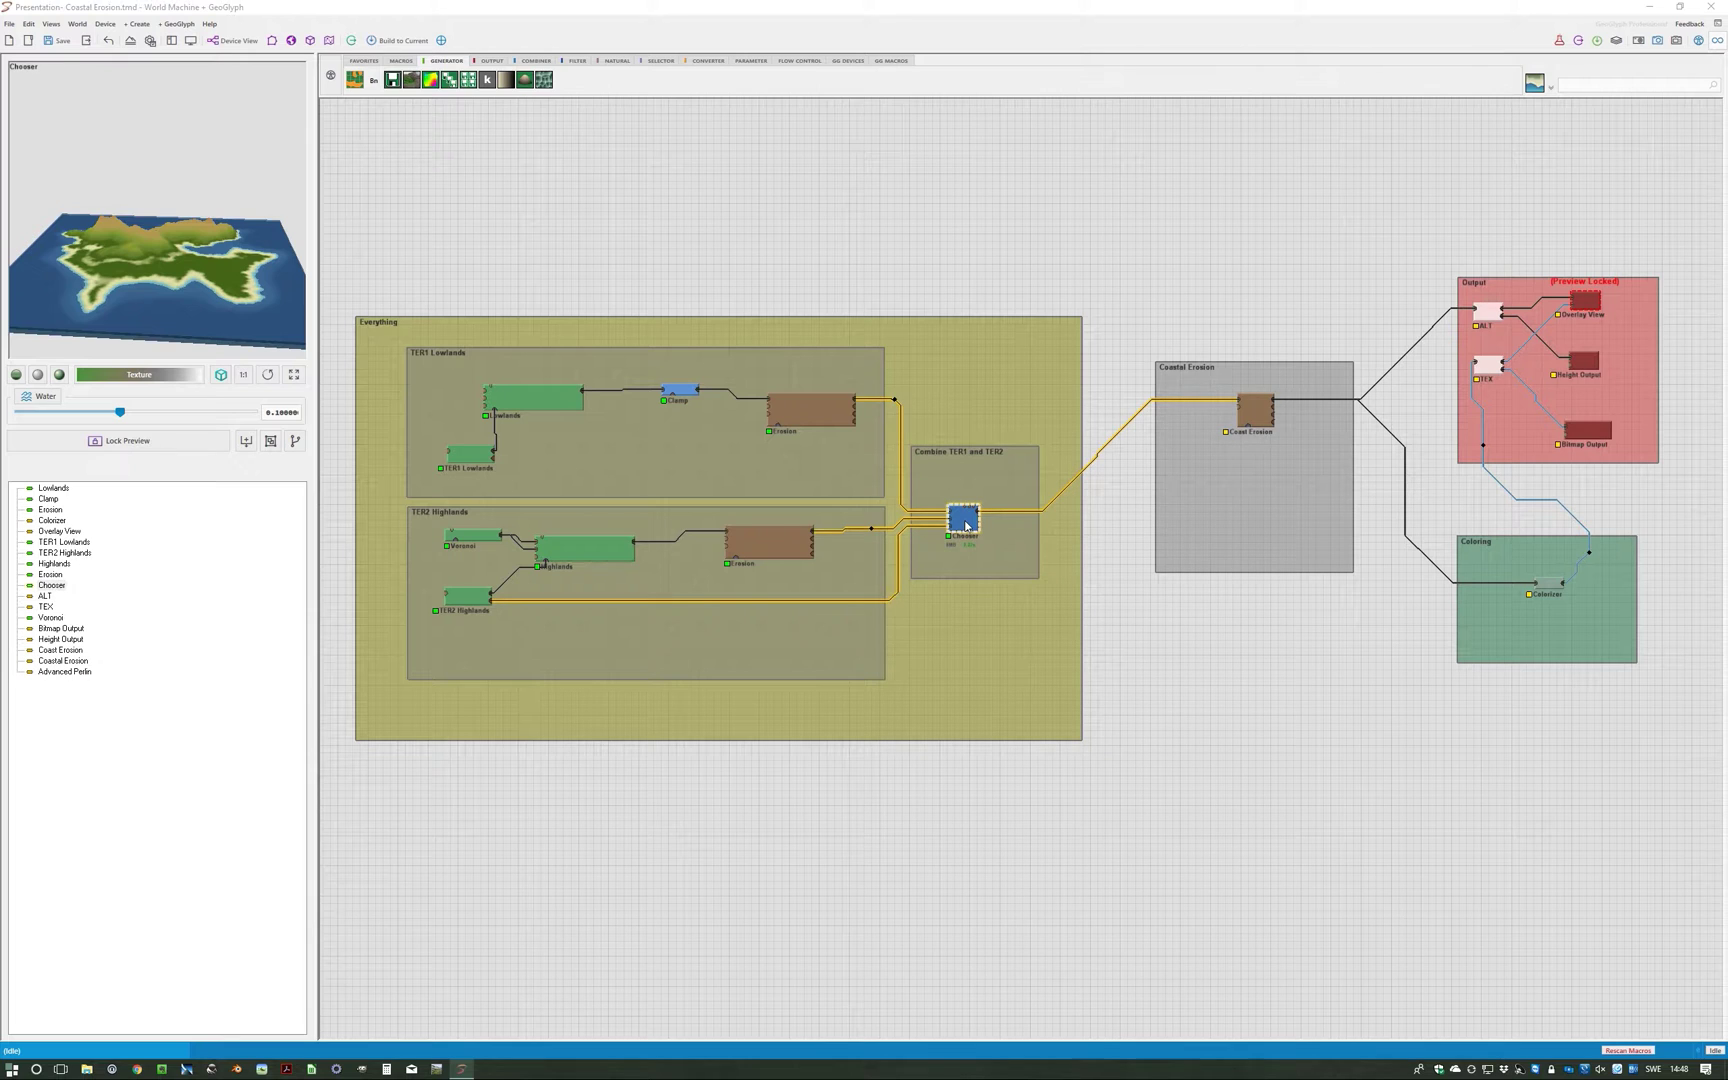
pyautogui.press('l')
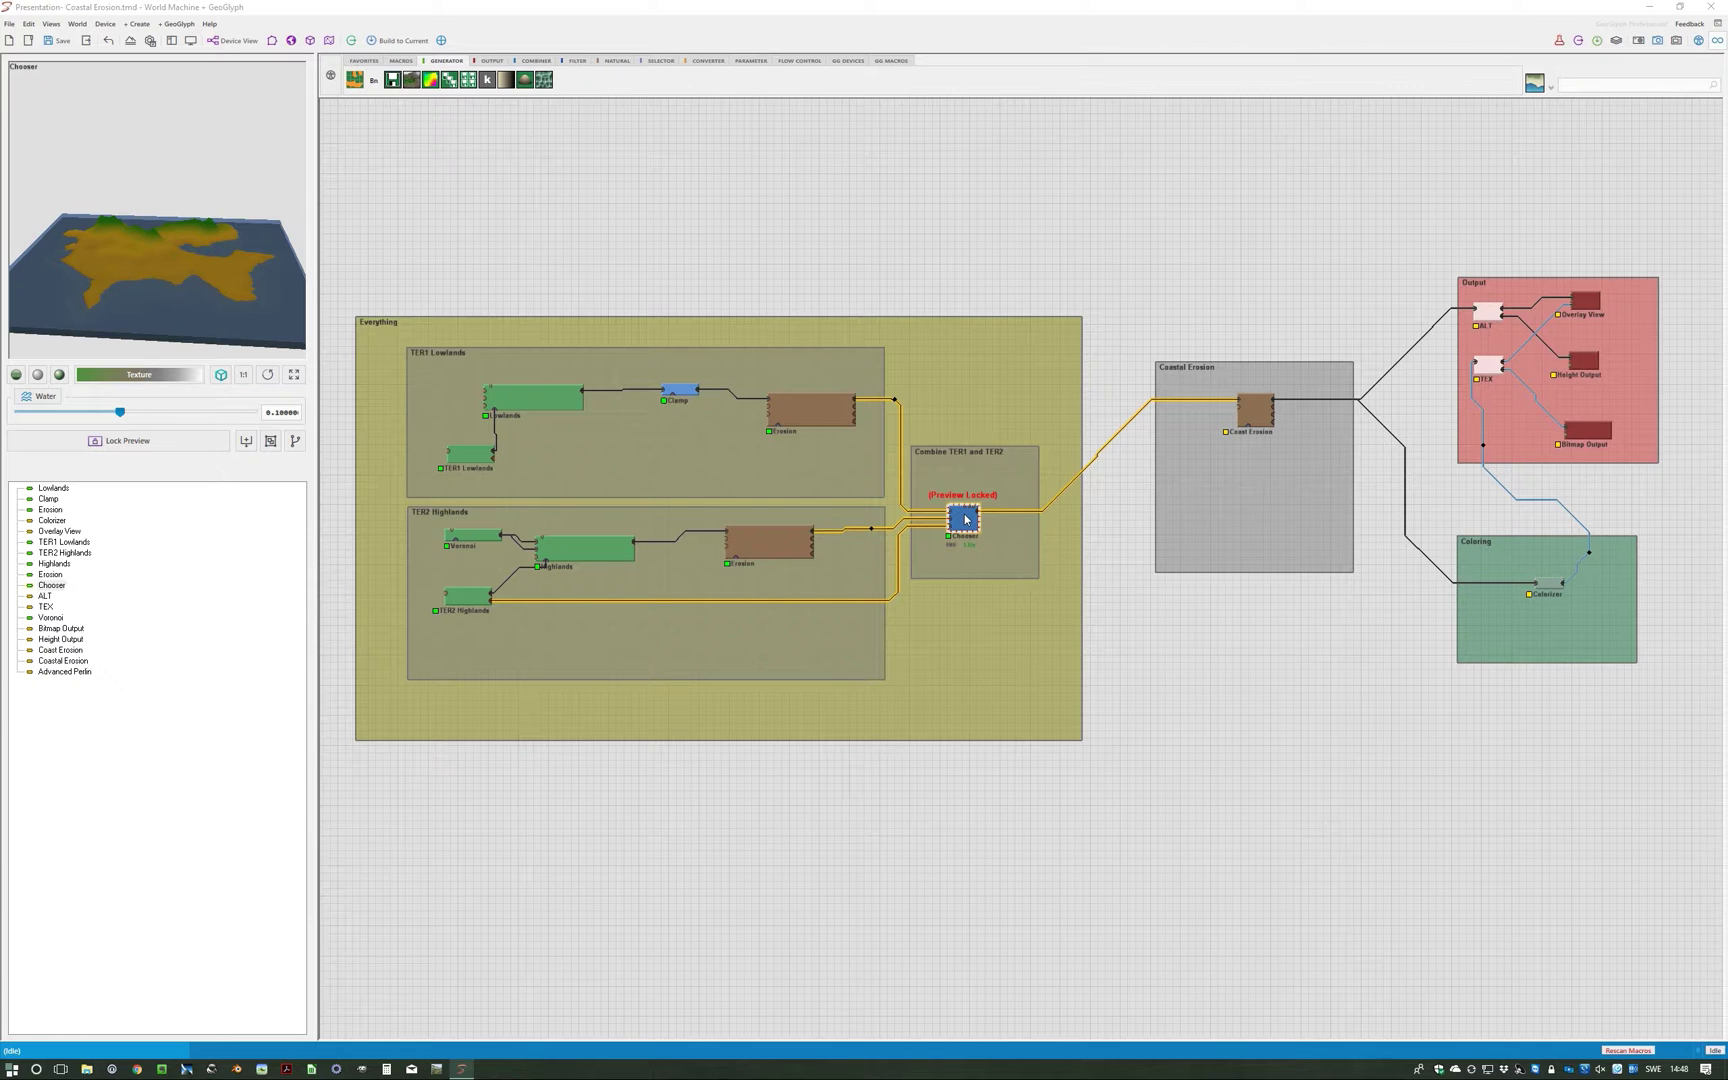
pyautogui.moveTo(1165, 663); pyautogui.dragTo(848, 676, button='right')
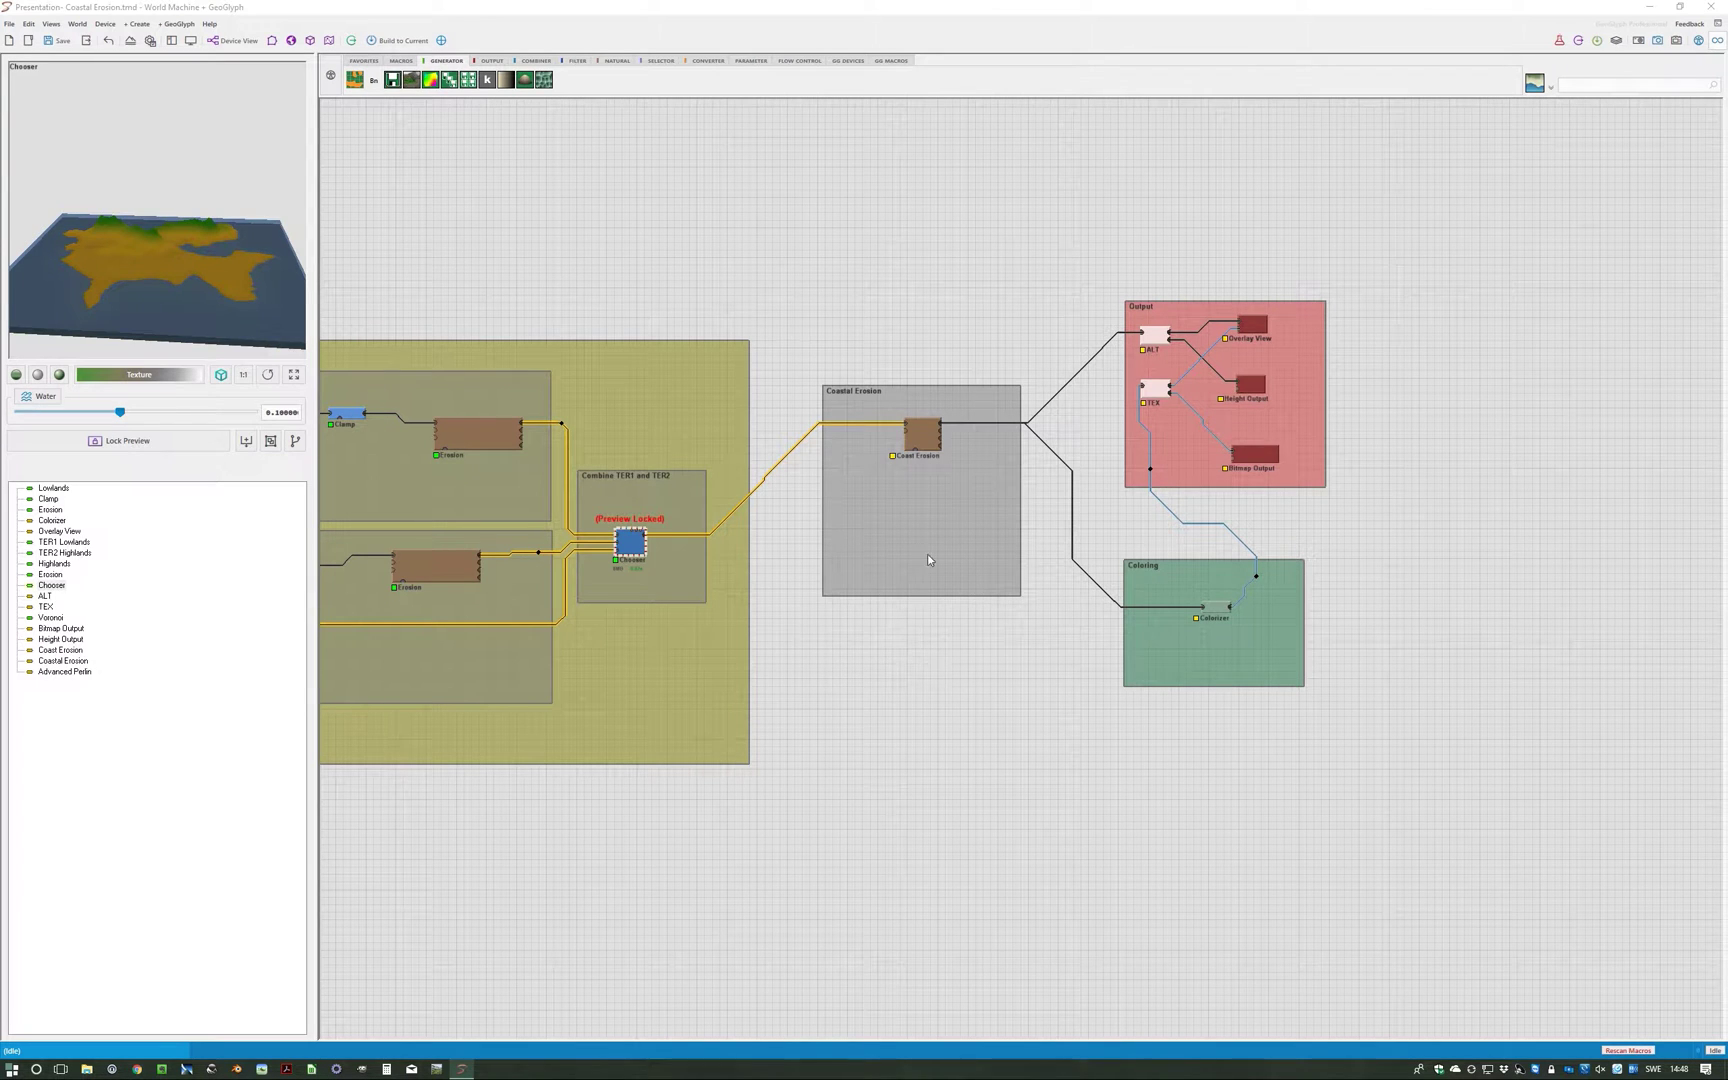
pyautogui.click(1253, 327)
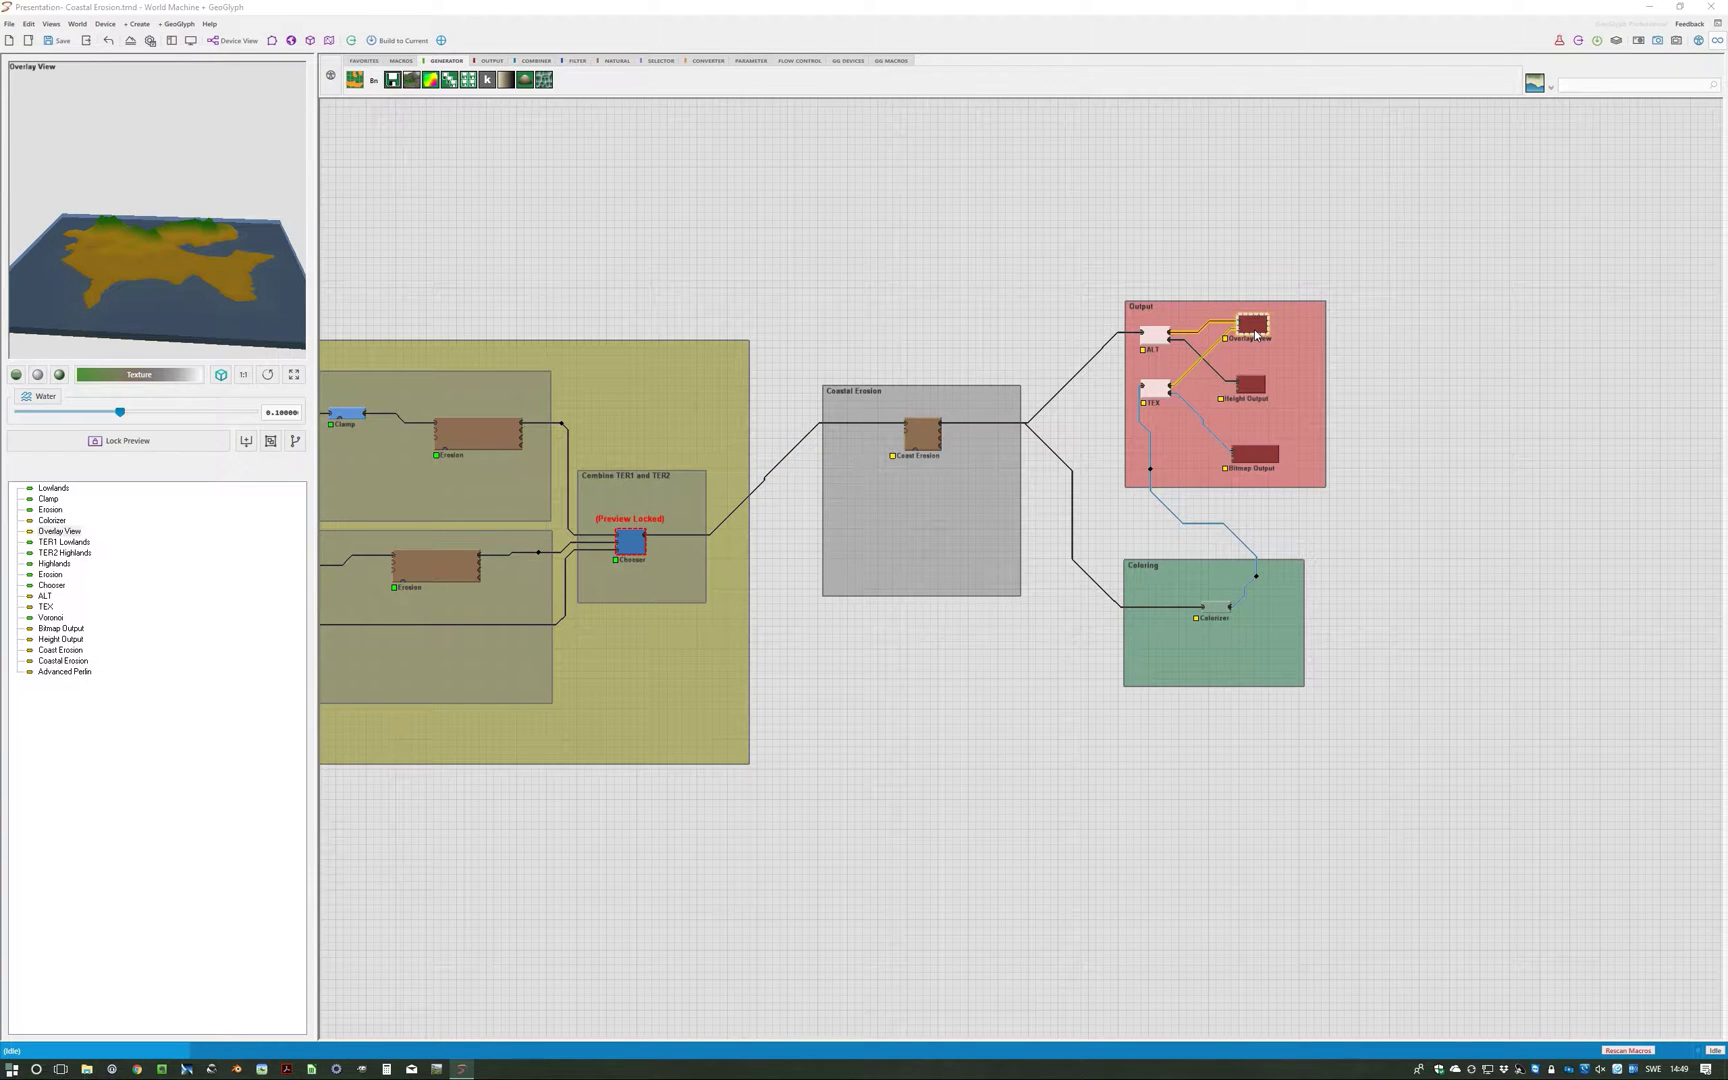
pyautogui.keyDown('ctrl'); pyautogui.click(1256, 334); pyautogui.keyUp('ctrl')
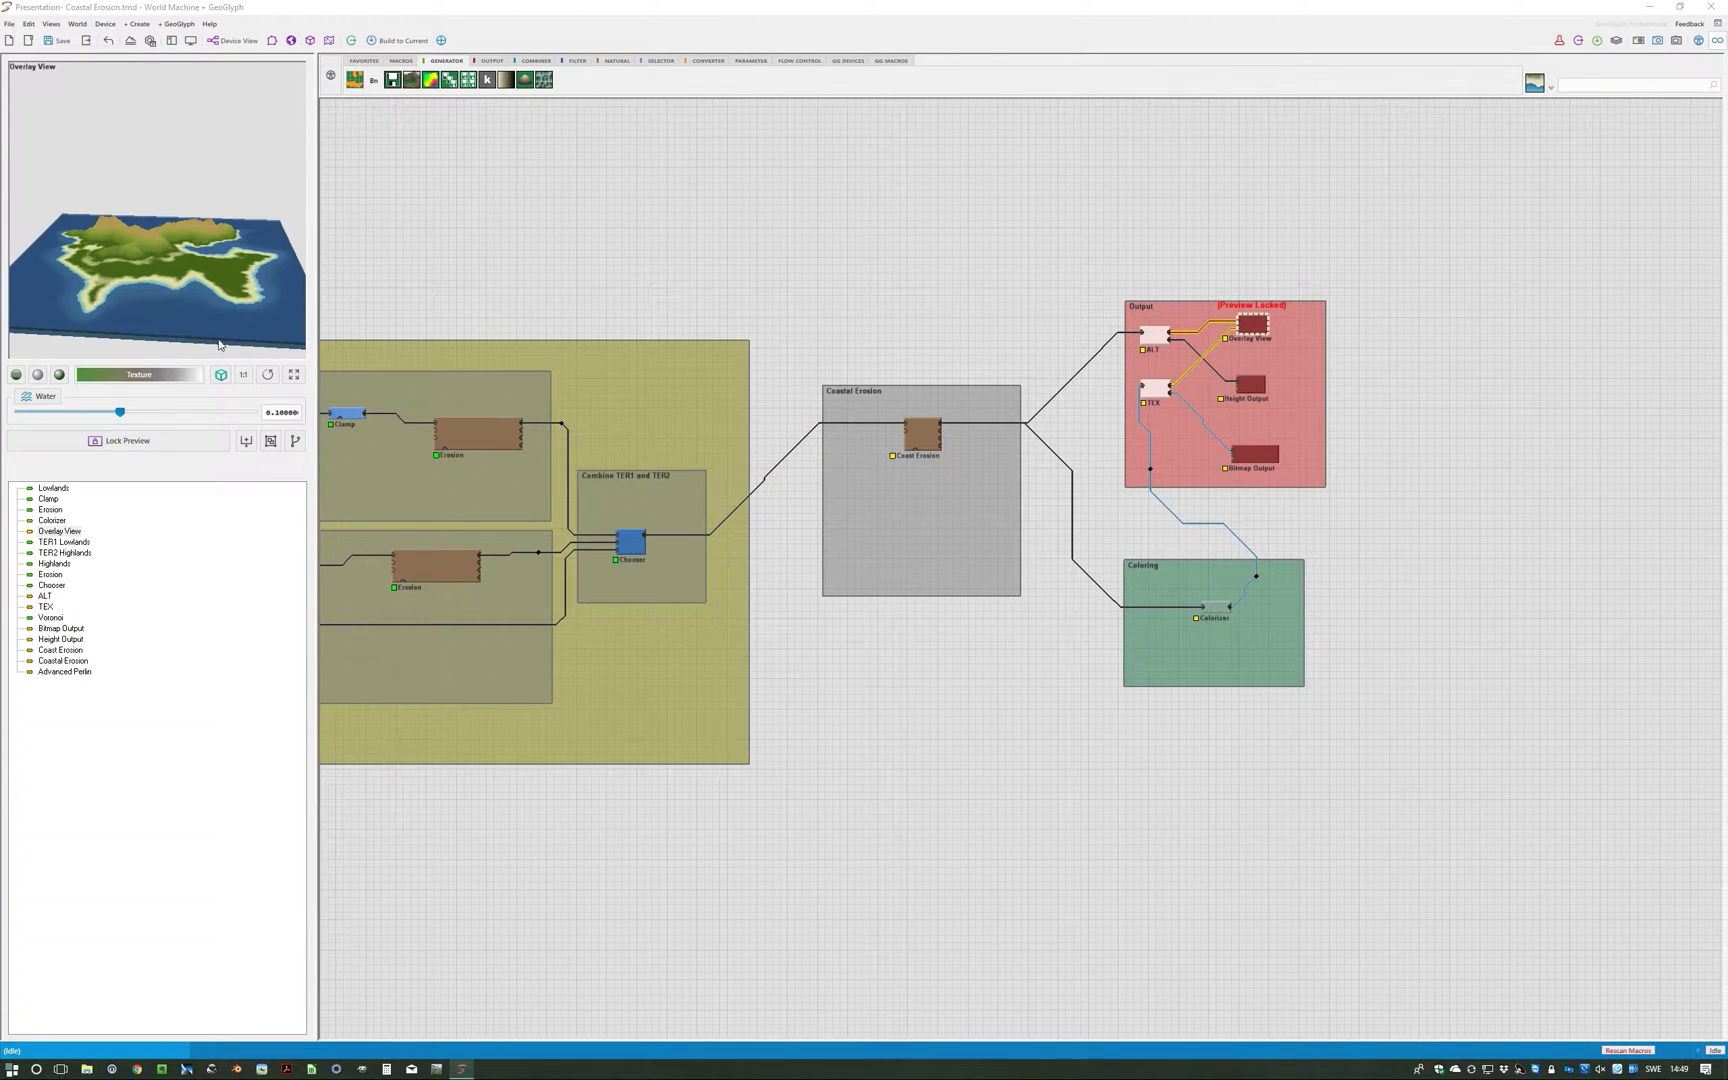
# Step: Inspect the island in full 3D view from several angles, then go back to the node graph
pyautogui.click(312, 41)
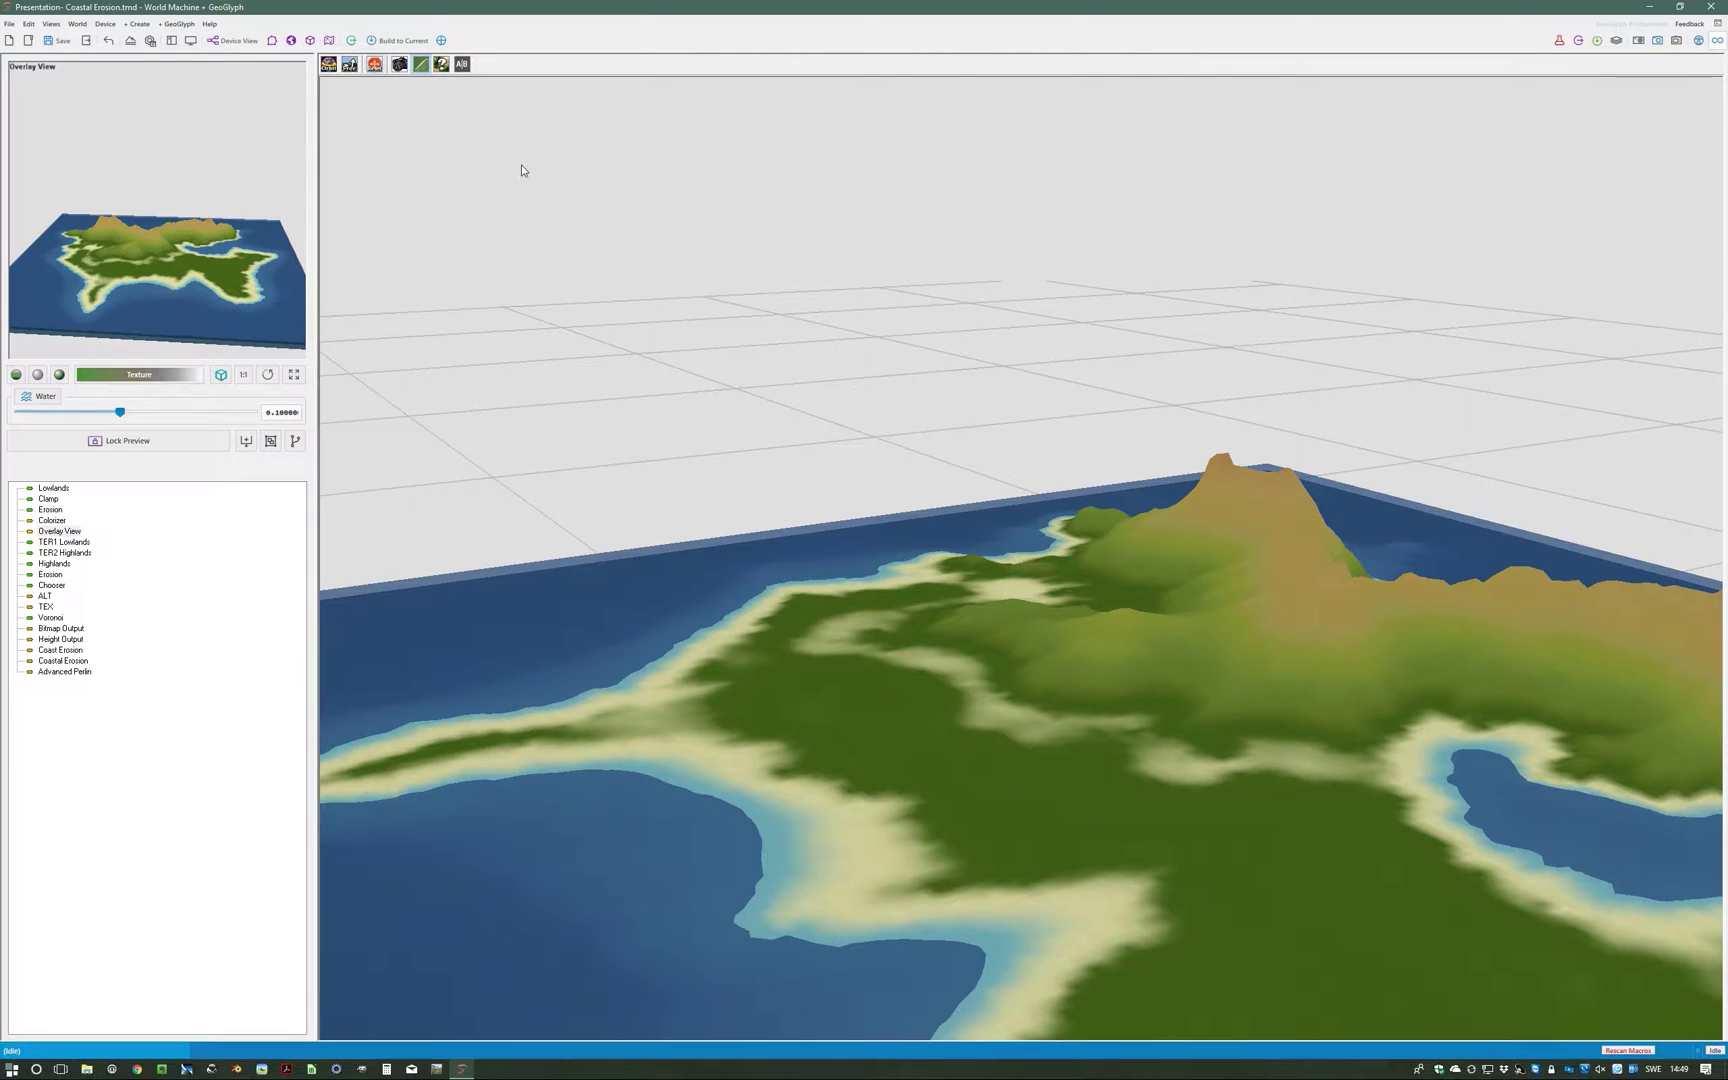
pyautogui.scroll(-5, 903, 688)
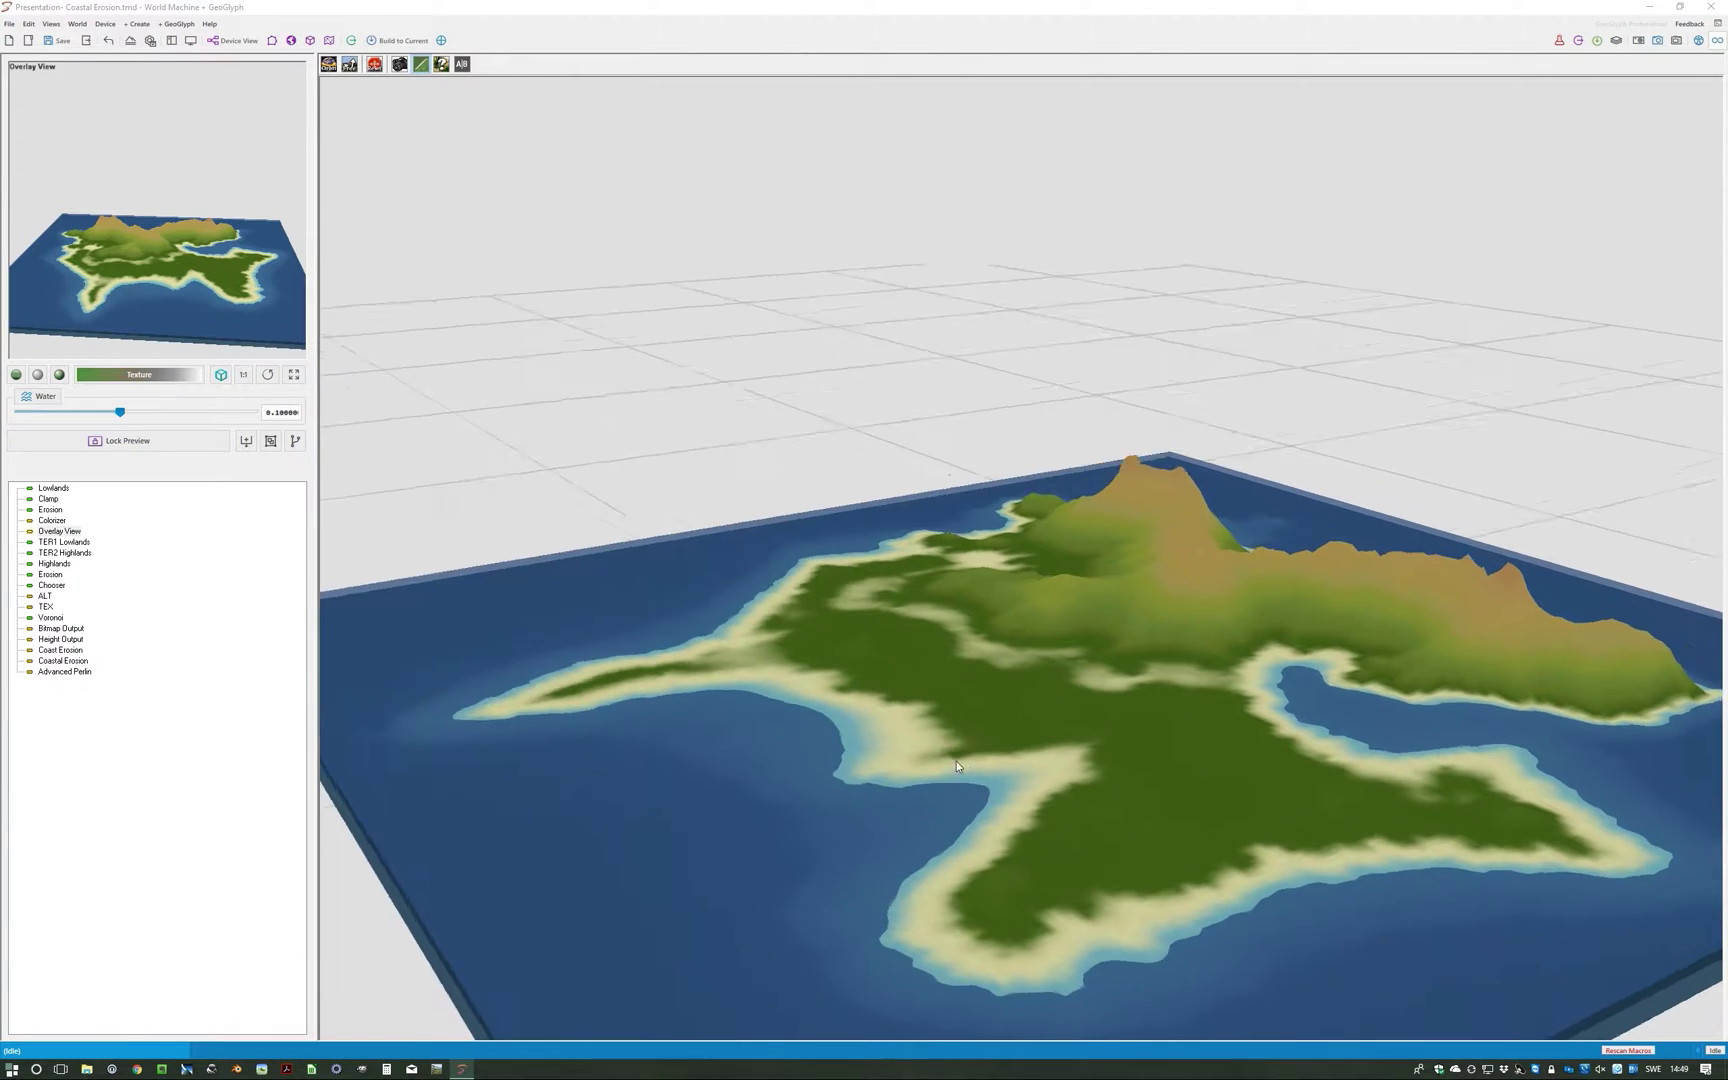
pyautogui.scroll(1, 956, 761)
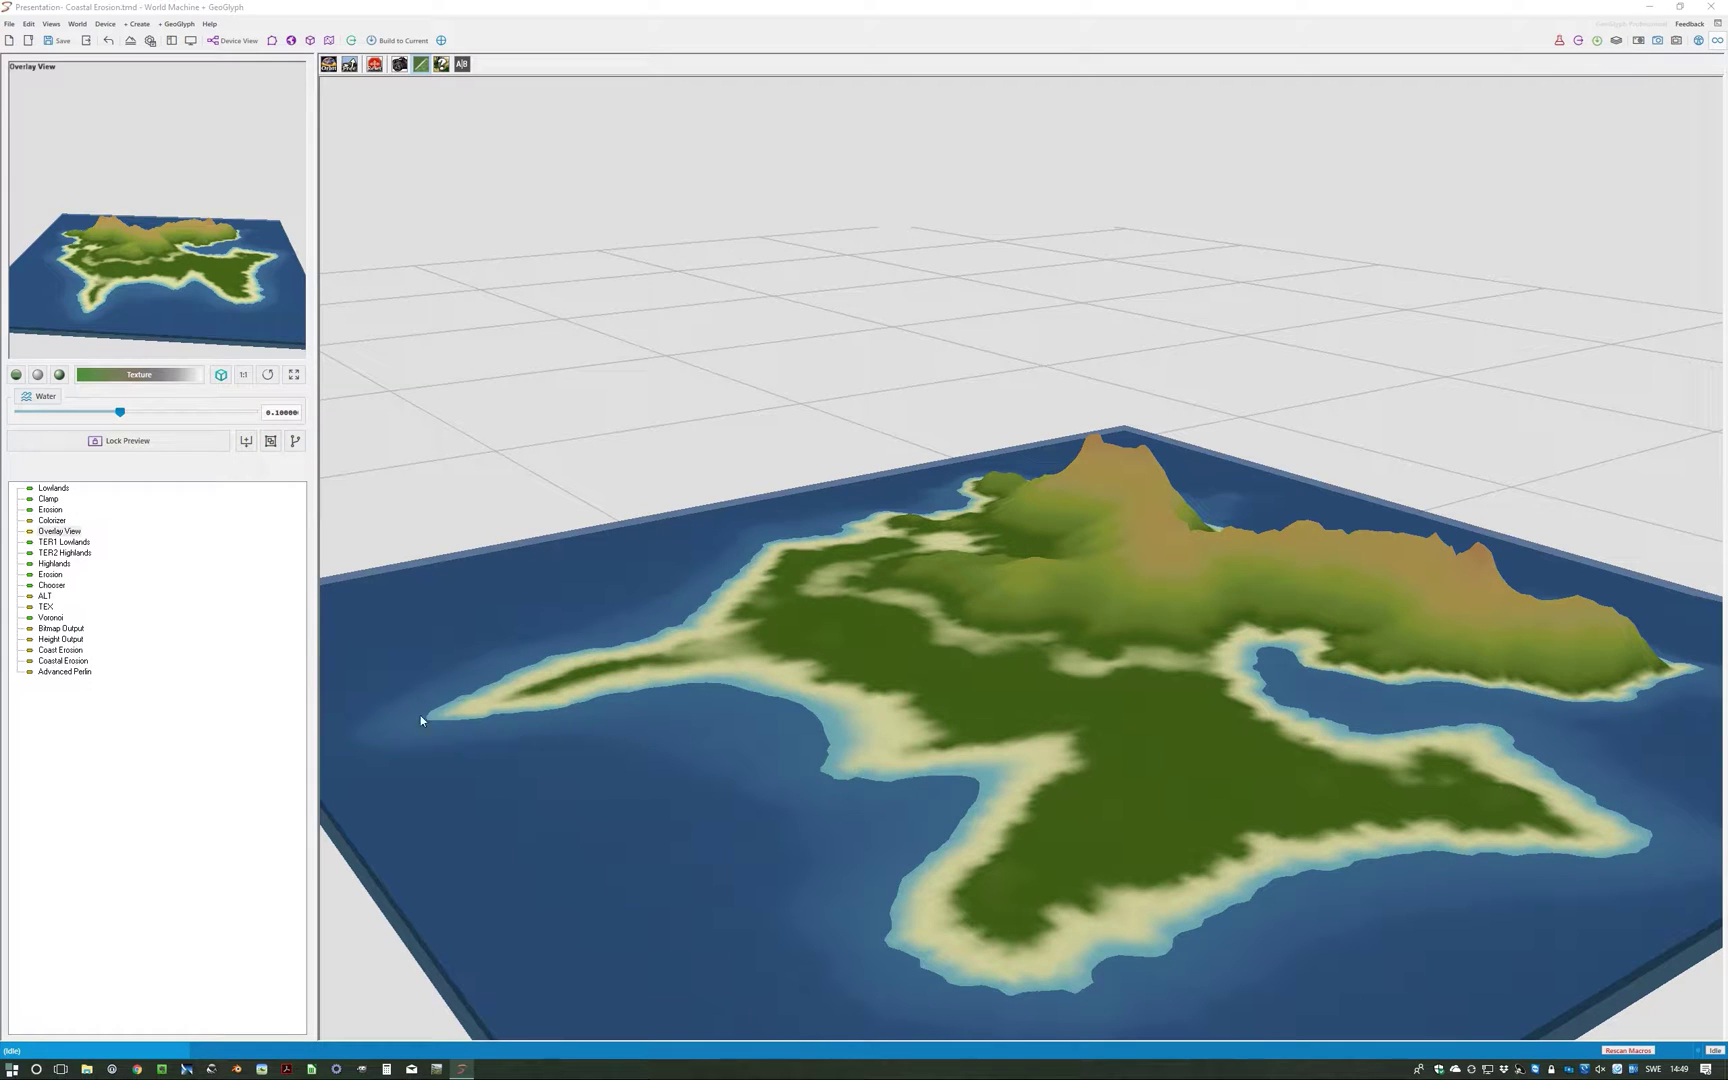
pyautogui.moveTo(779, 615); pyautogui.dragTo(825, 558)
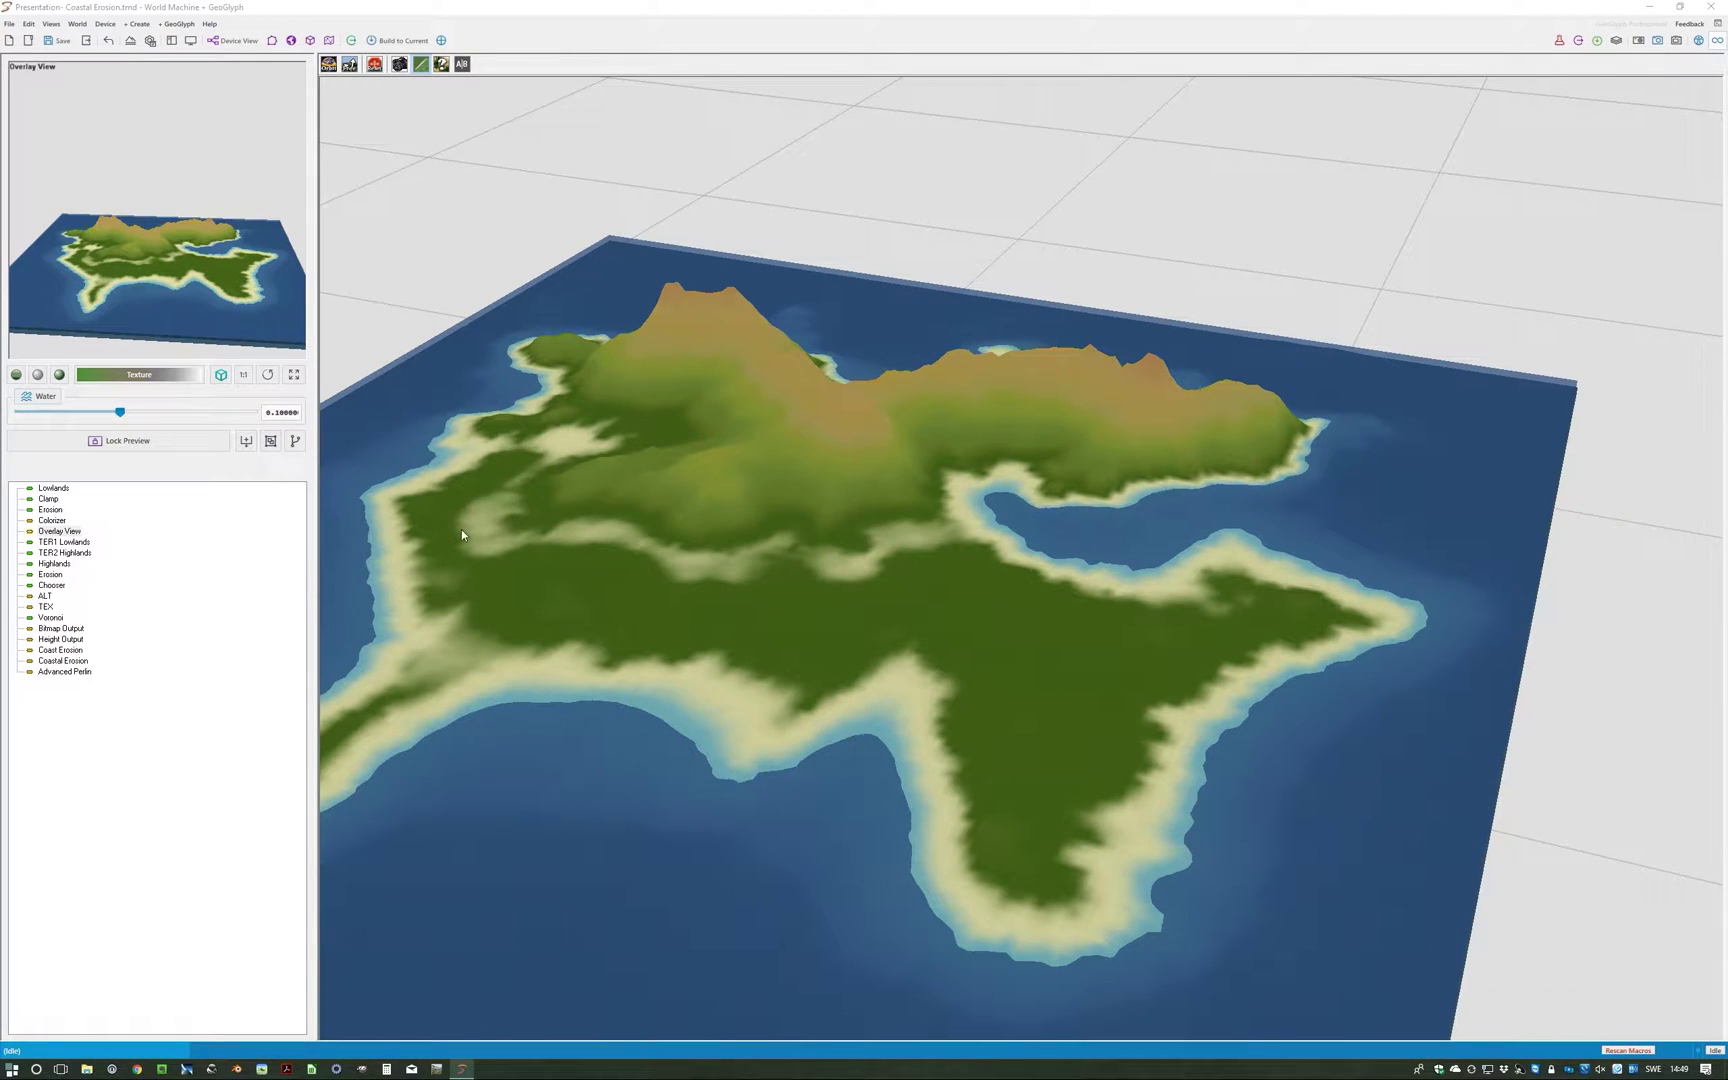
pyautogui.moveTo(461, 534); pyautogui.dragTo(450, 748)
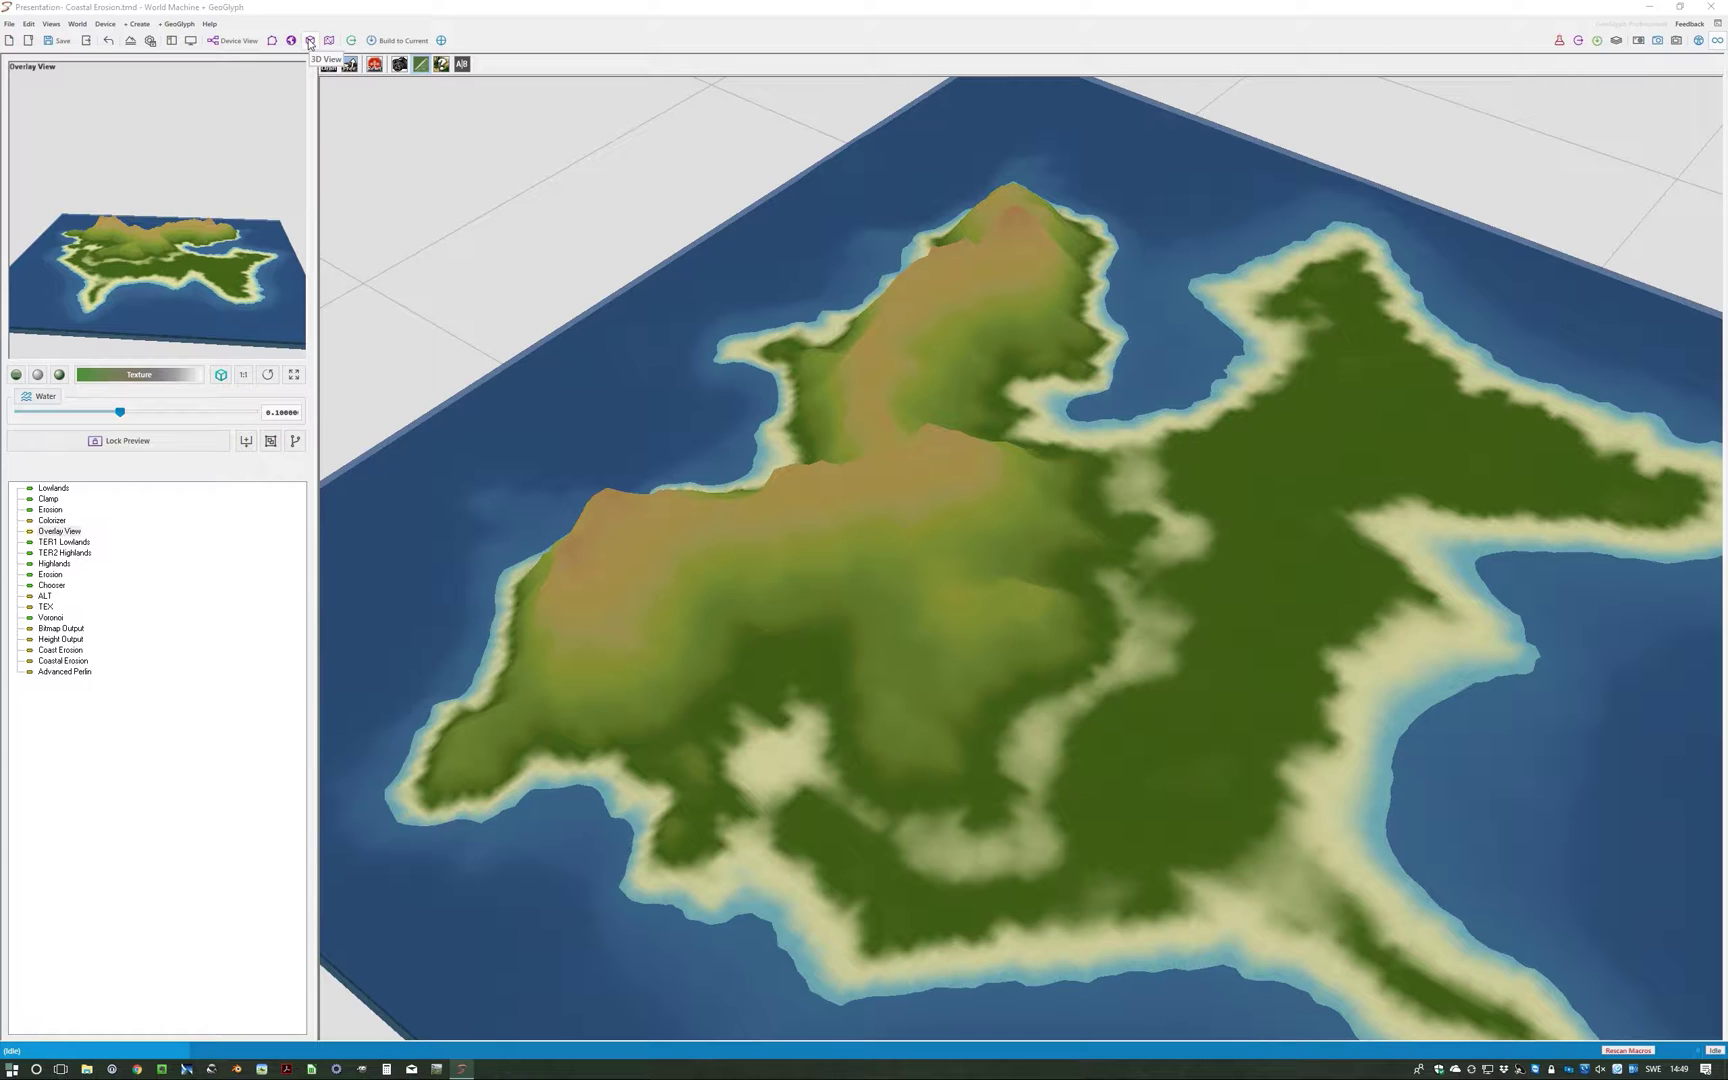
pyautogui.click(228, 41)
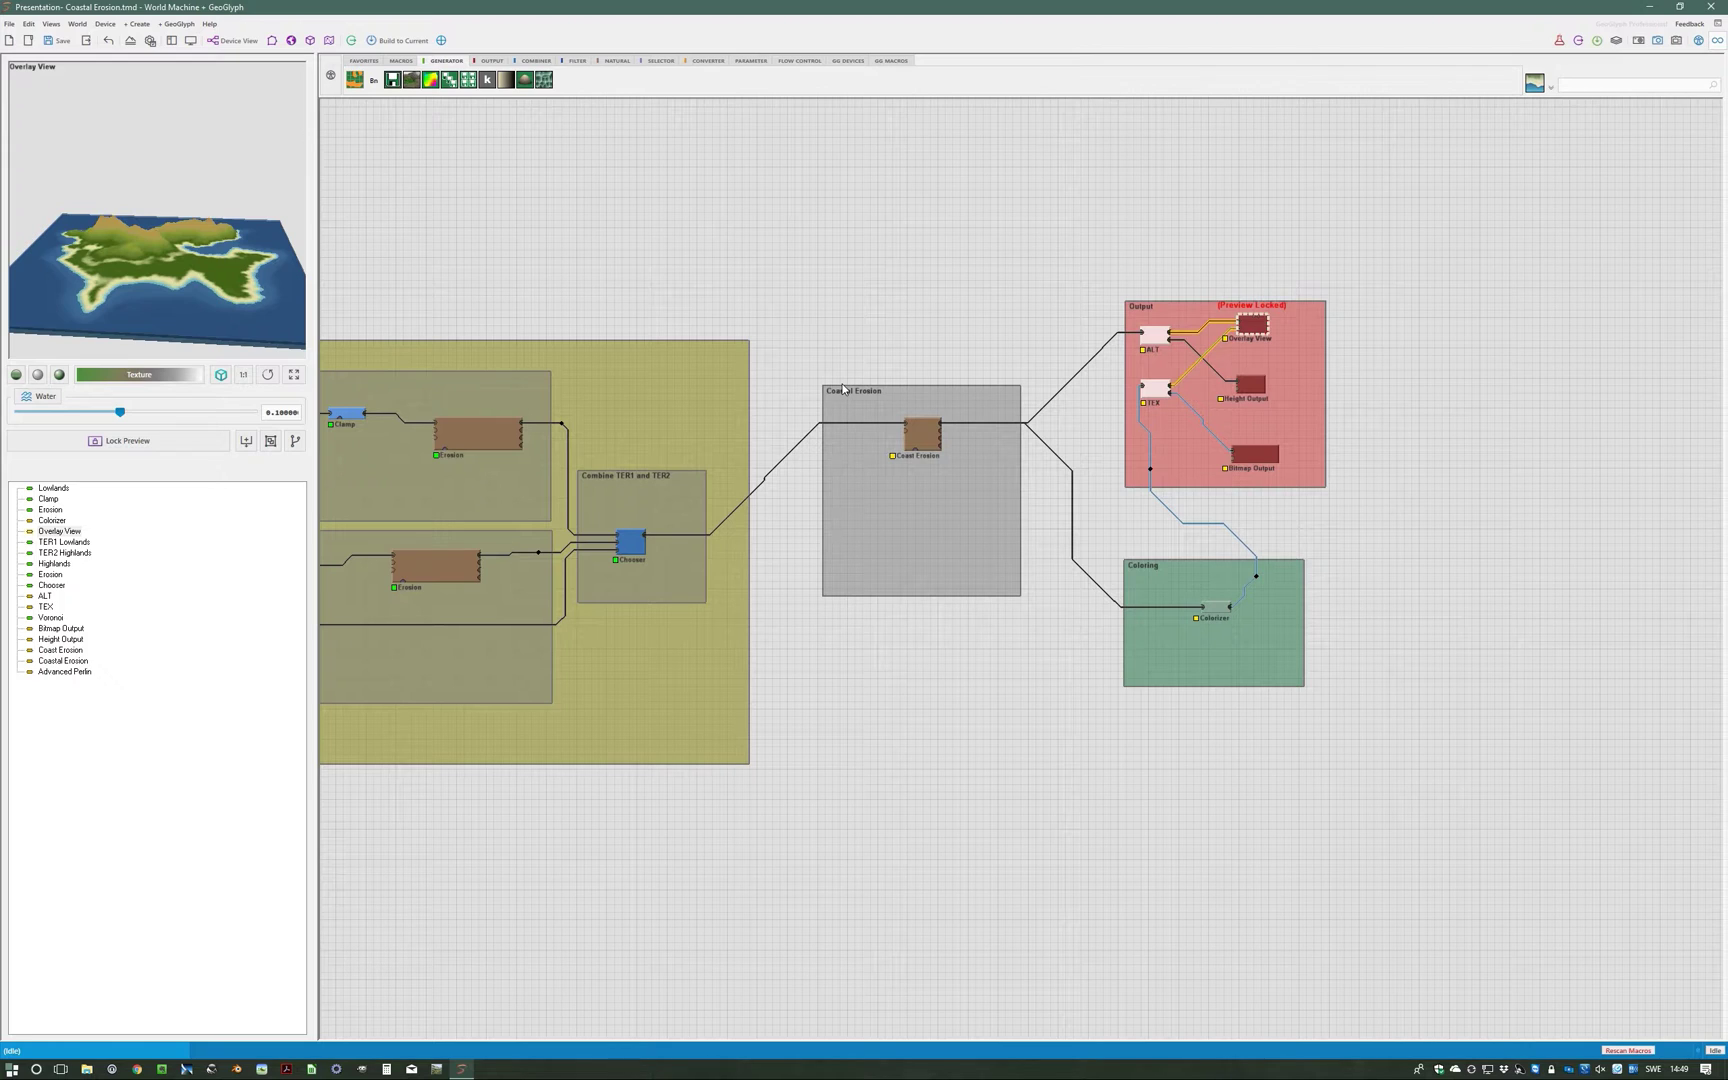
# Step: In Coast Erosion properties, try a local 375 m sea level, then restore the global sea level
pyautogui.click(924, 443)
pyautogui.doubleClick(926, 446)
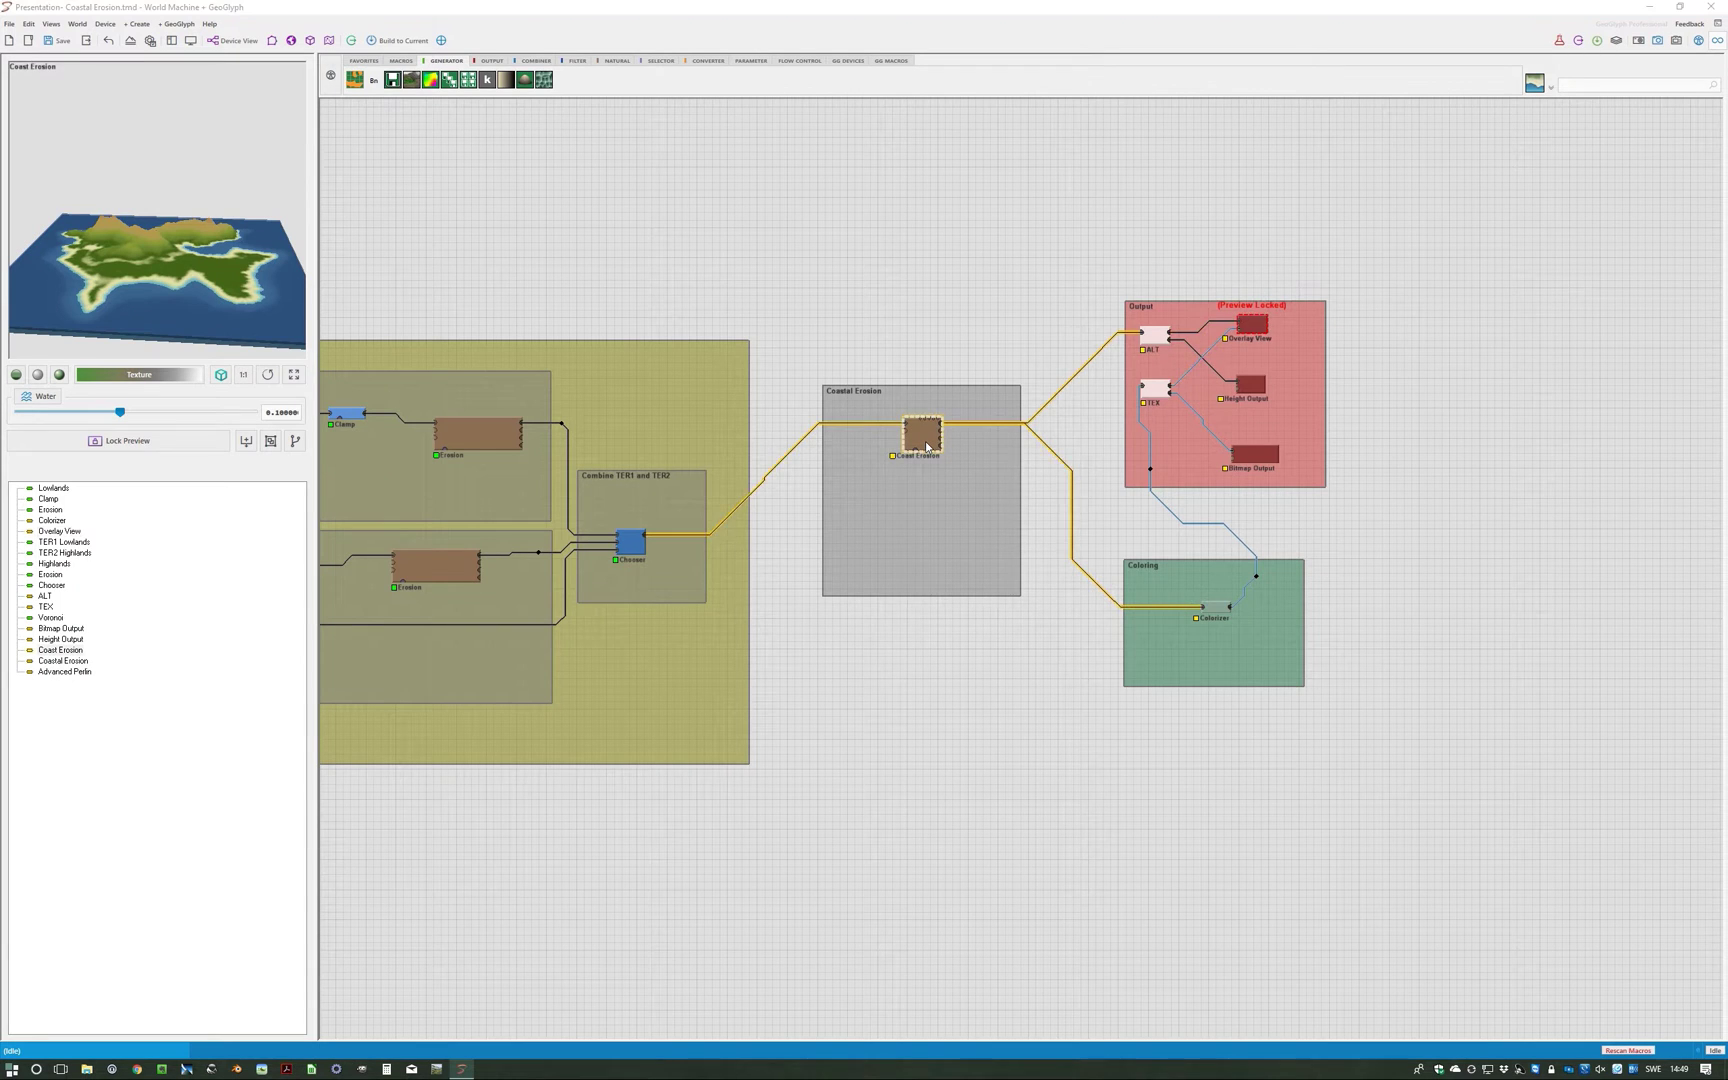
pyautogui.moveTo(895, 467); pyautogui.dragTo(900, 457)
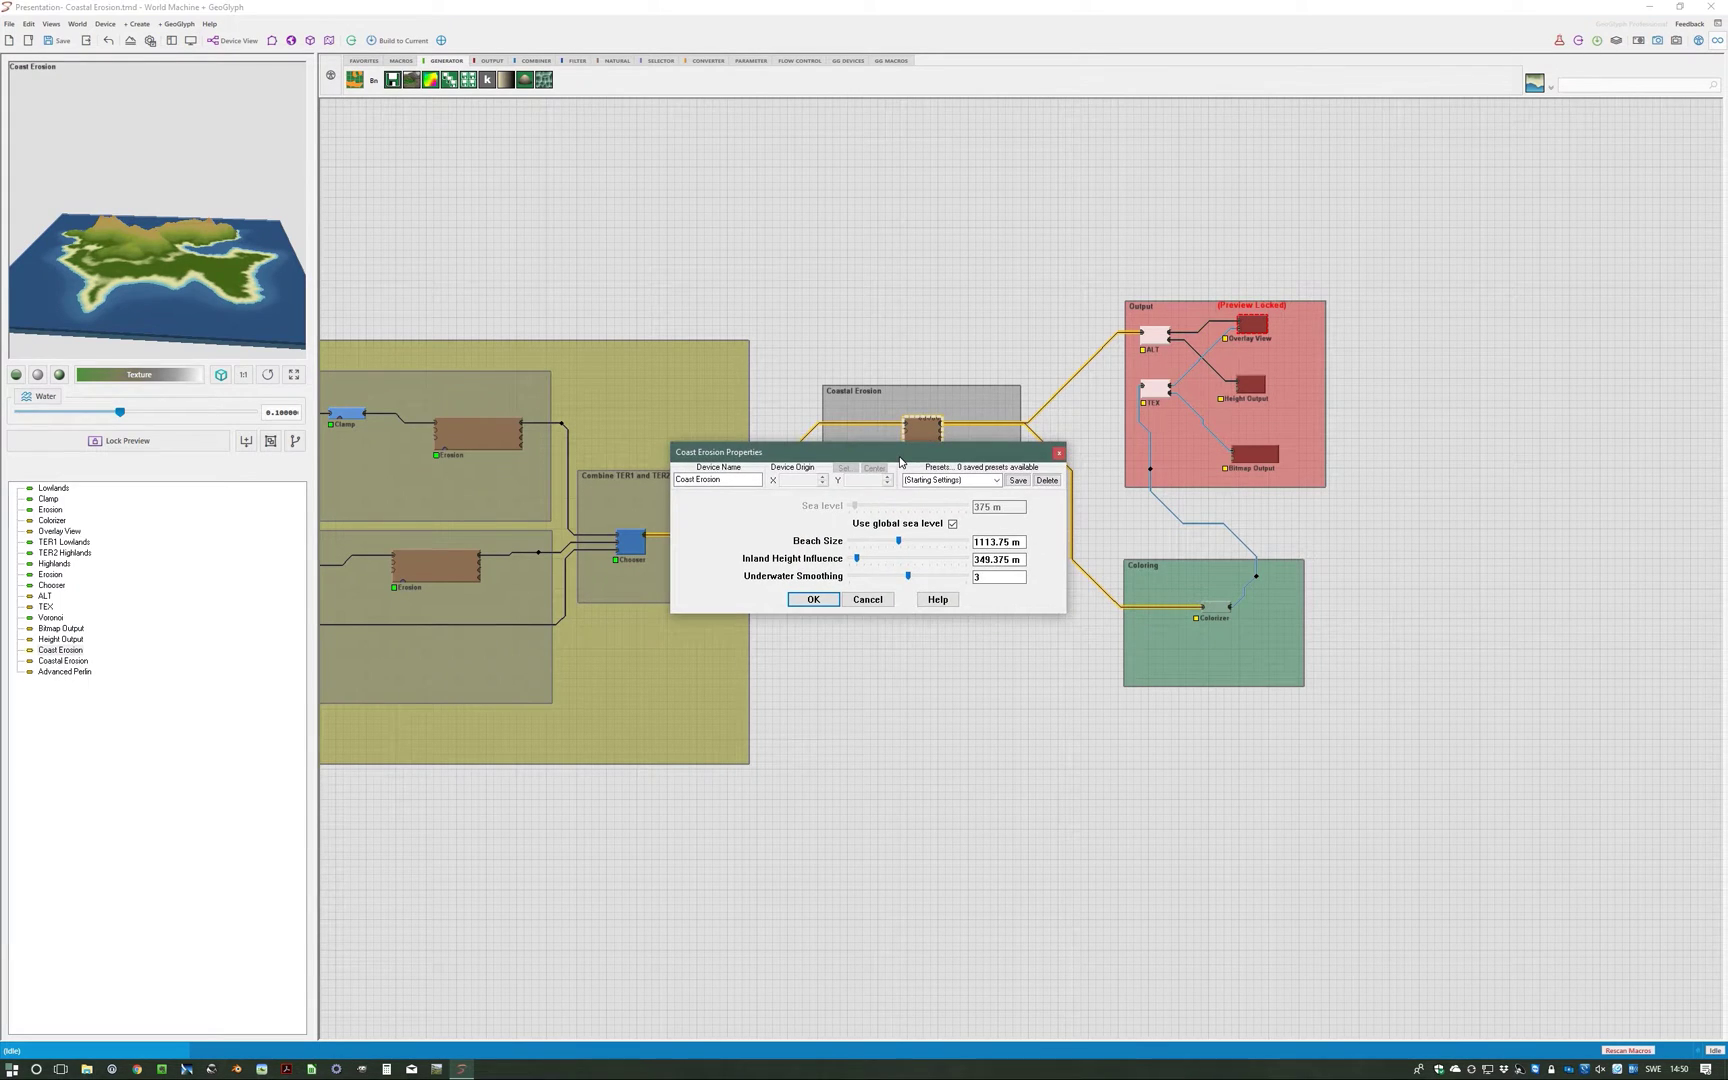
pyautogui.click(952, 523)
pyautogui.moveTo(855, 506)
pyautogui.mouseDown()
pyautogui.moveTo(870, 509)
pyautogui.moveTo(854, 508)
pyautogui.mouseUp()
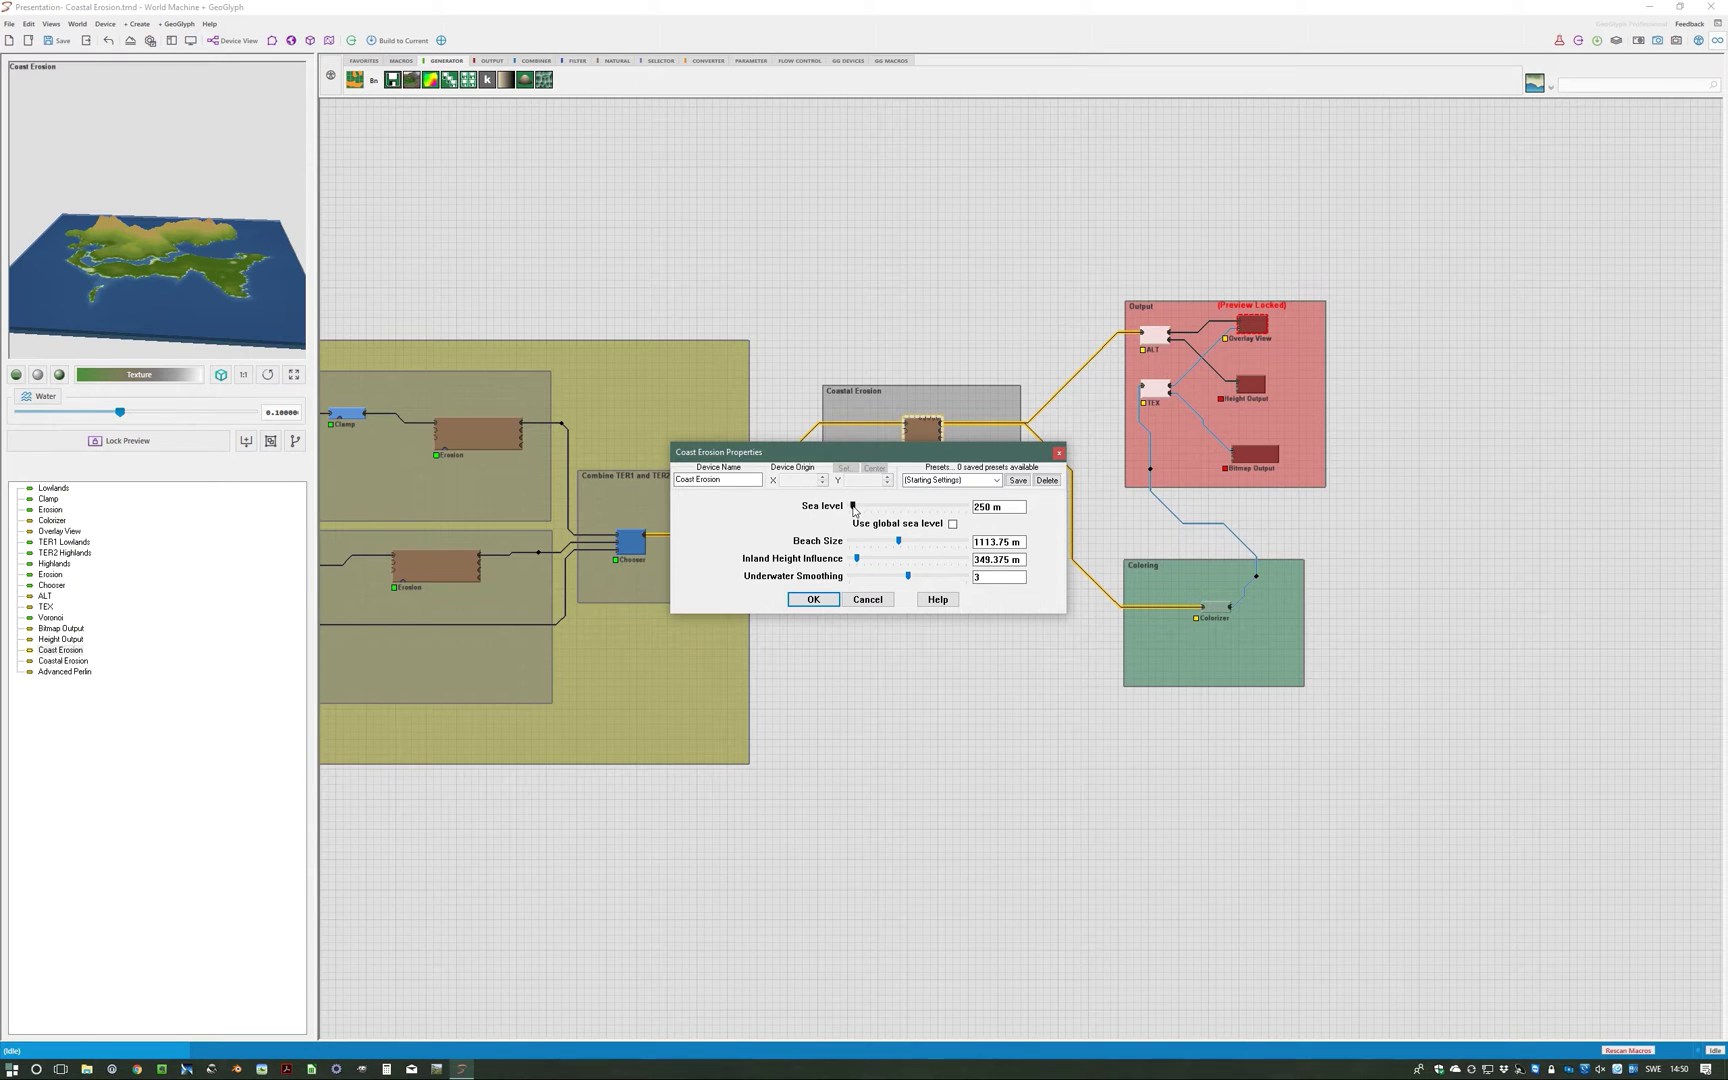
pyautogui.moveTo(853, 507); pyautogui.dragTo(853, 507)
pyautogui.click(953, 525)
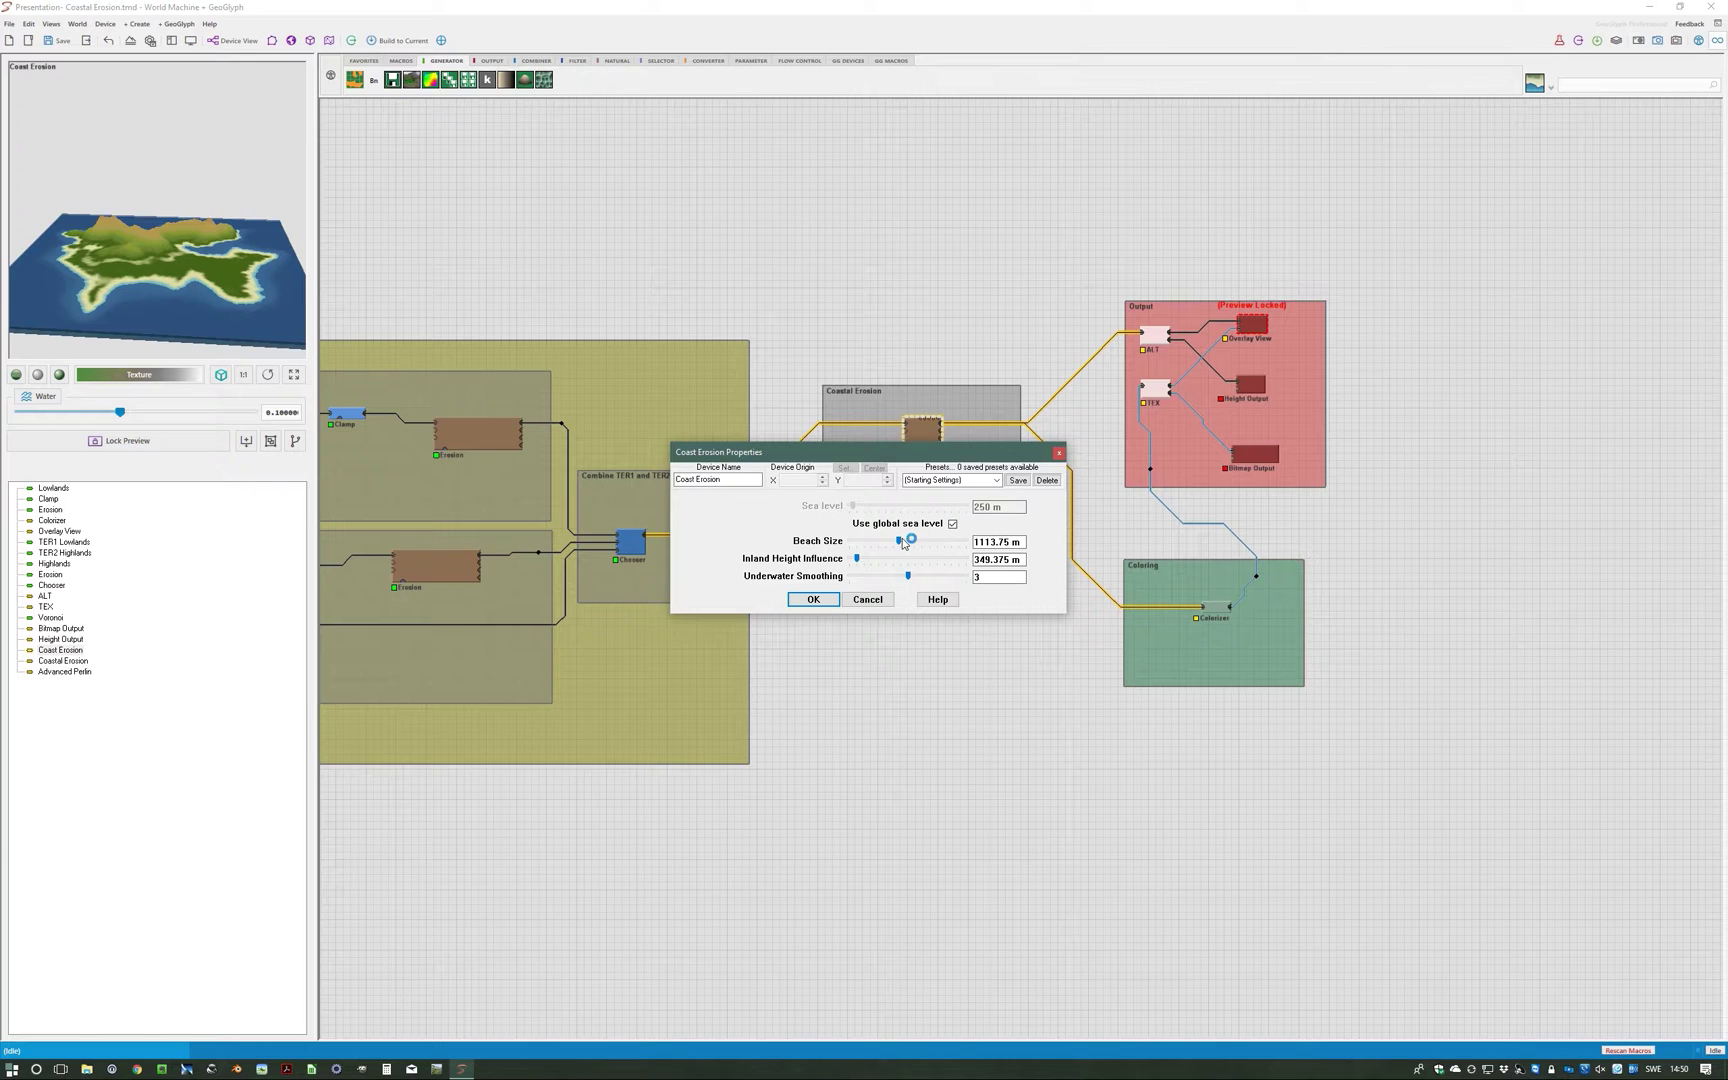
# Step: Set Beach Size to 783.75 m, keeping Inland Height Influence at 349.375 m after testing it
pyautogui.moveTo(900, 540); pyautogui.dragTo(862, 548)
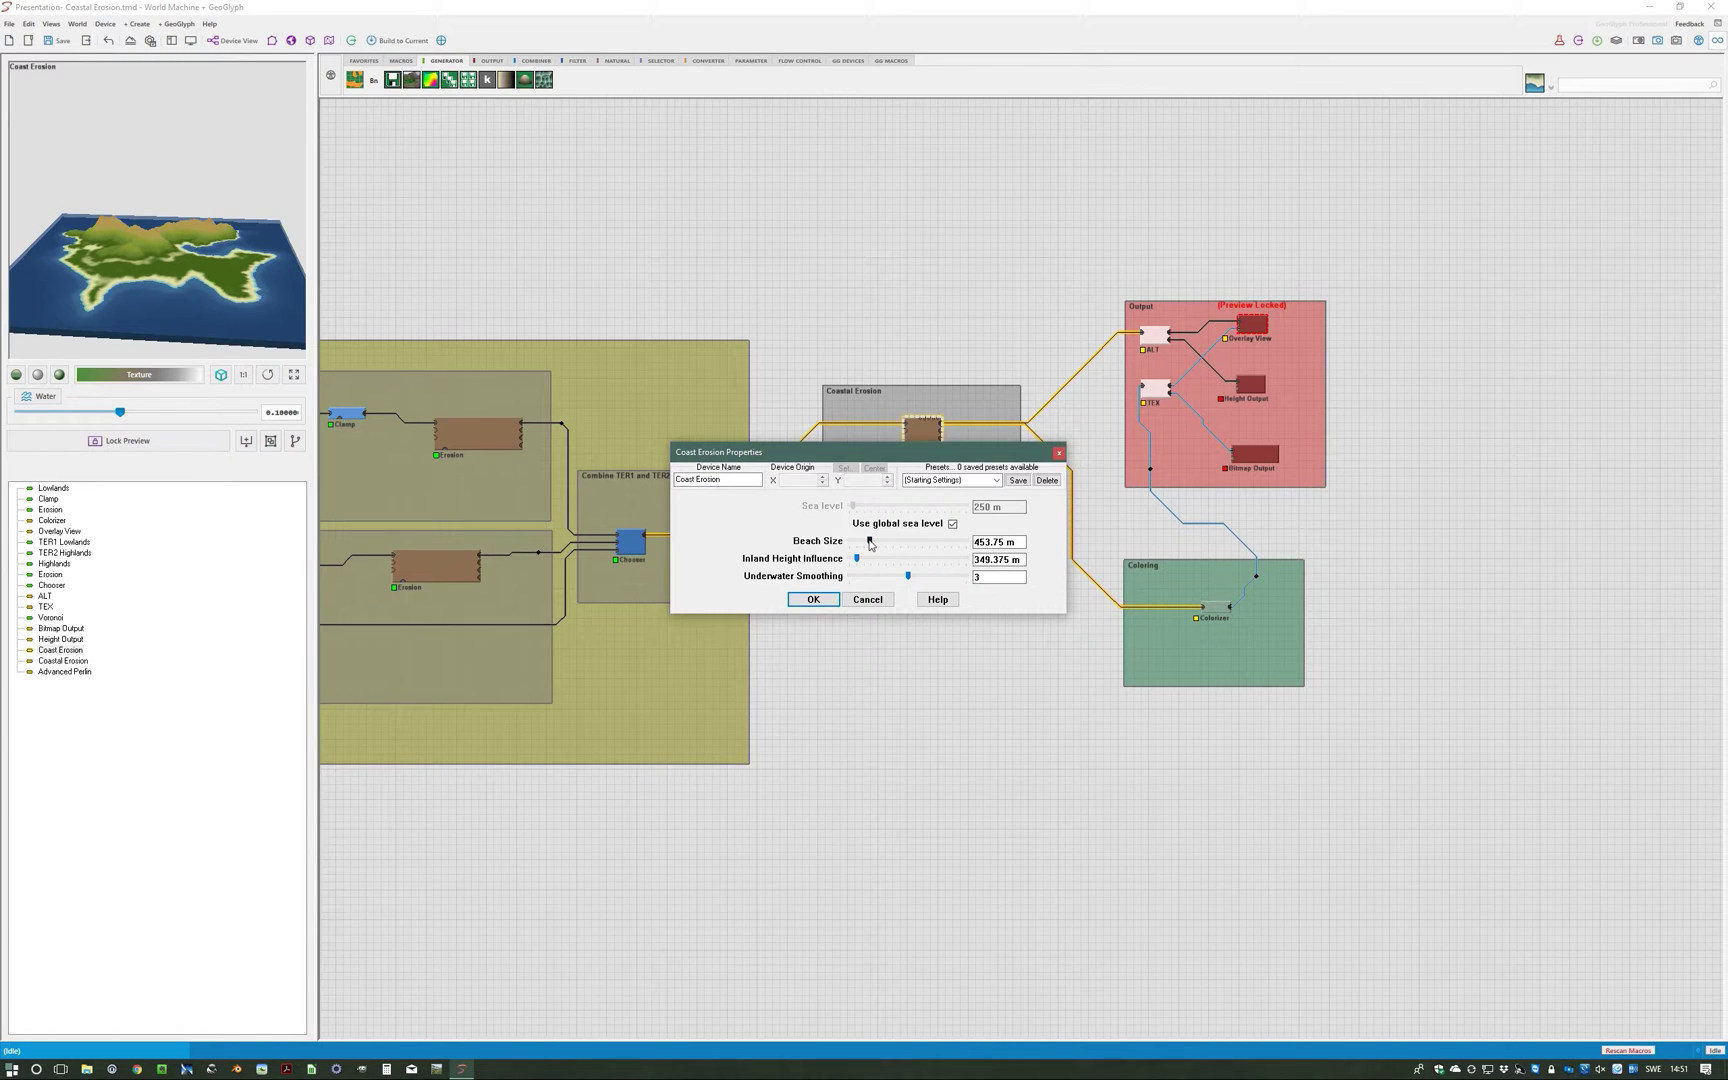
pyautogui.moveTo(870, 543)
pyautogui.mouseDown()
pyautogui.moveTo(932, 551)
pyautogui.moveTo(884, 546)
pyautogui.mouseUp()
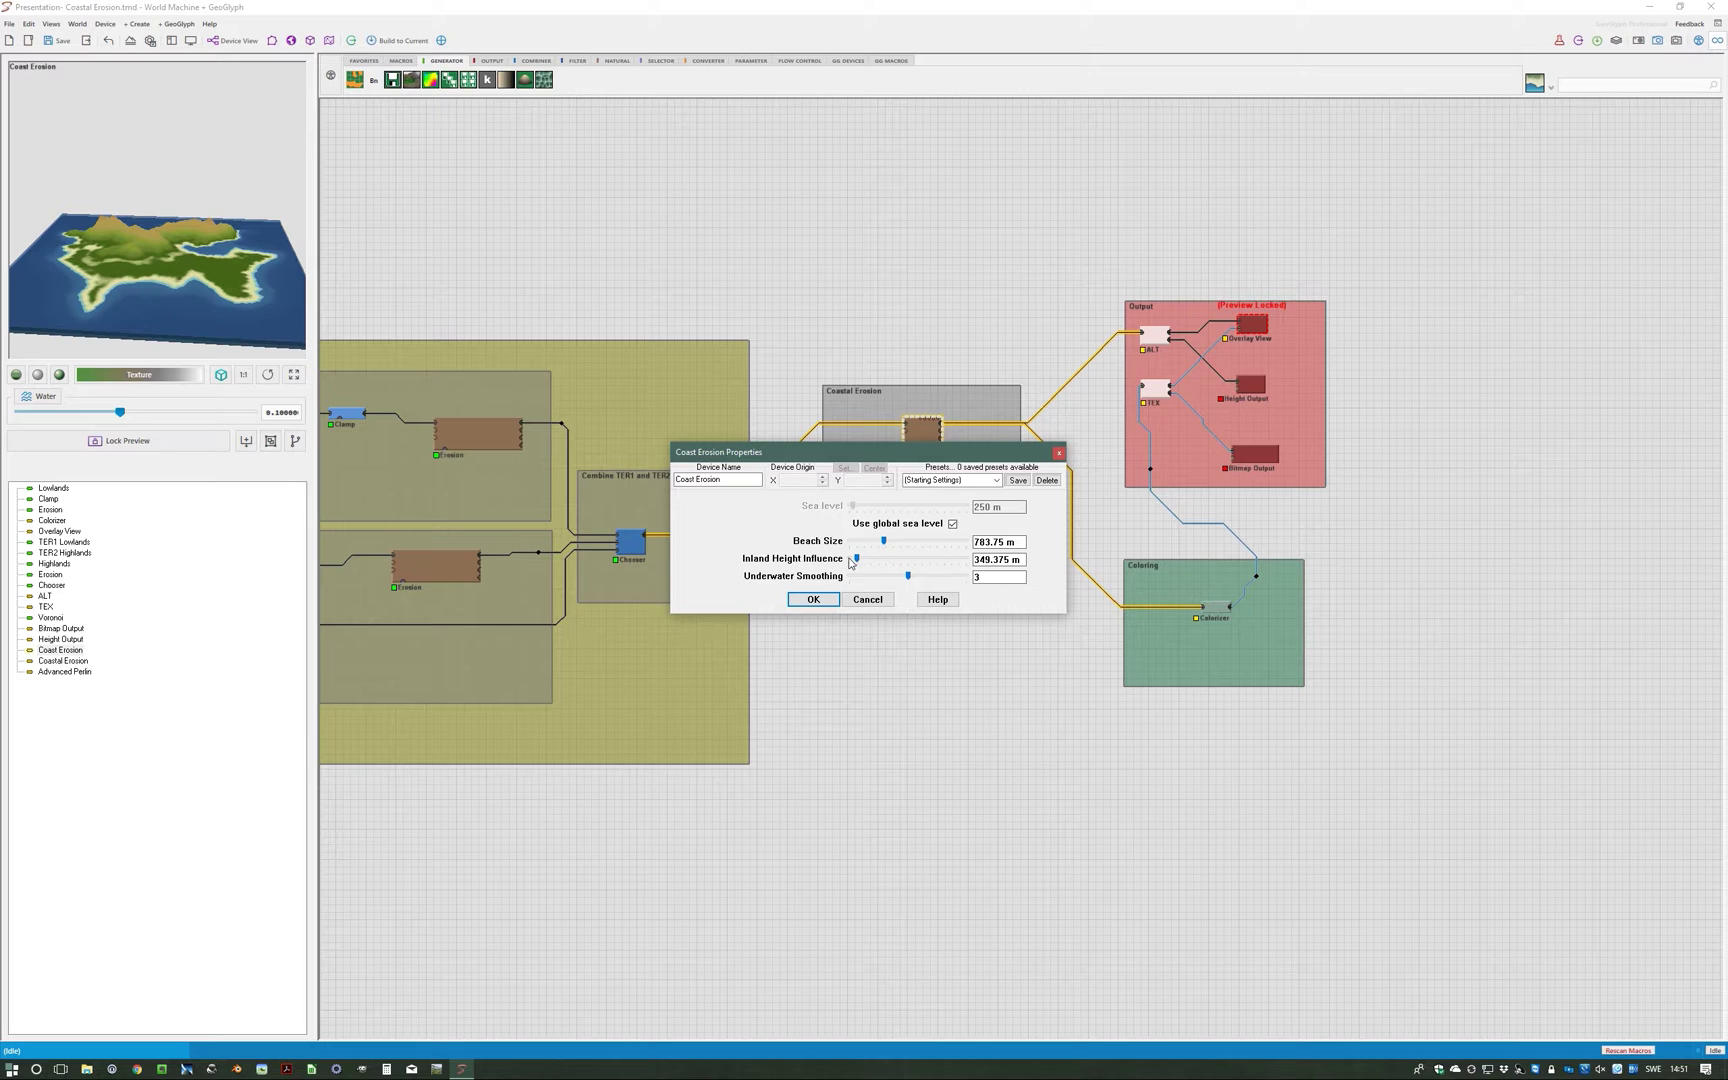
pyautogui.moveTo(856, 559)
pyautogui.mouseDown()
pyautogui.moveTo(972, 570)
pyautogui.moveTo(858, 560)
pyautogui.mouseUp()
pyautogui.moveTo(893, 458)
pyautogui.mouseDown()
pyautogui.moveTo(893, 481)
pyautogui.moveTo(868, 481)
pyautogui.moveTo(900, 470)
pyautogui.mouseUp()
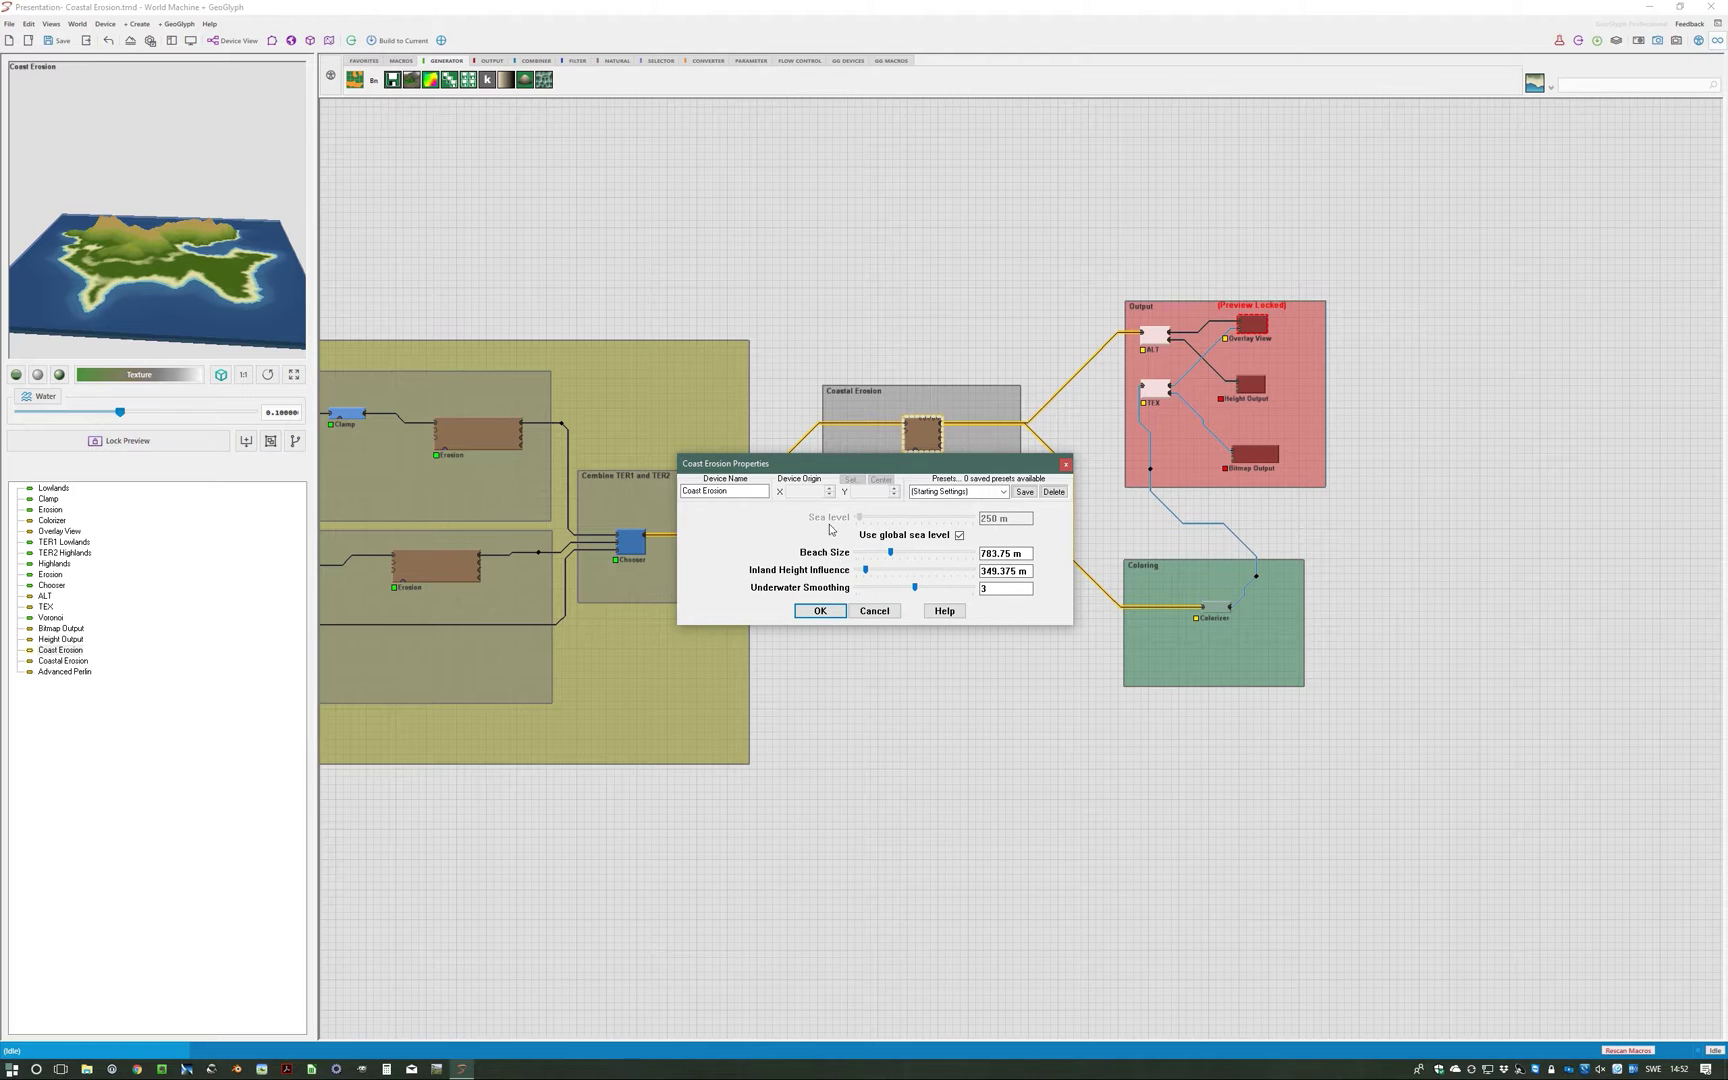
# Step: Confirm the erosion settings and place the Coastal Erosion (Layout Generator) node inside the Coastal Erosion group
pyautogui.click(807, 612)
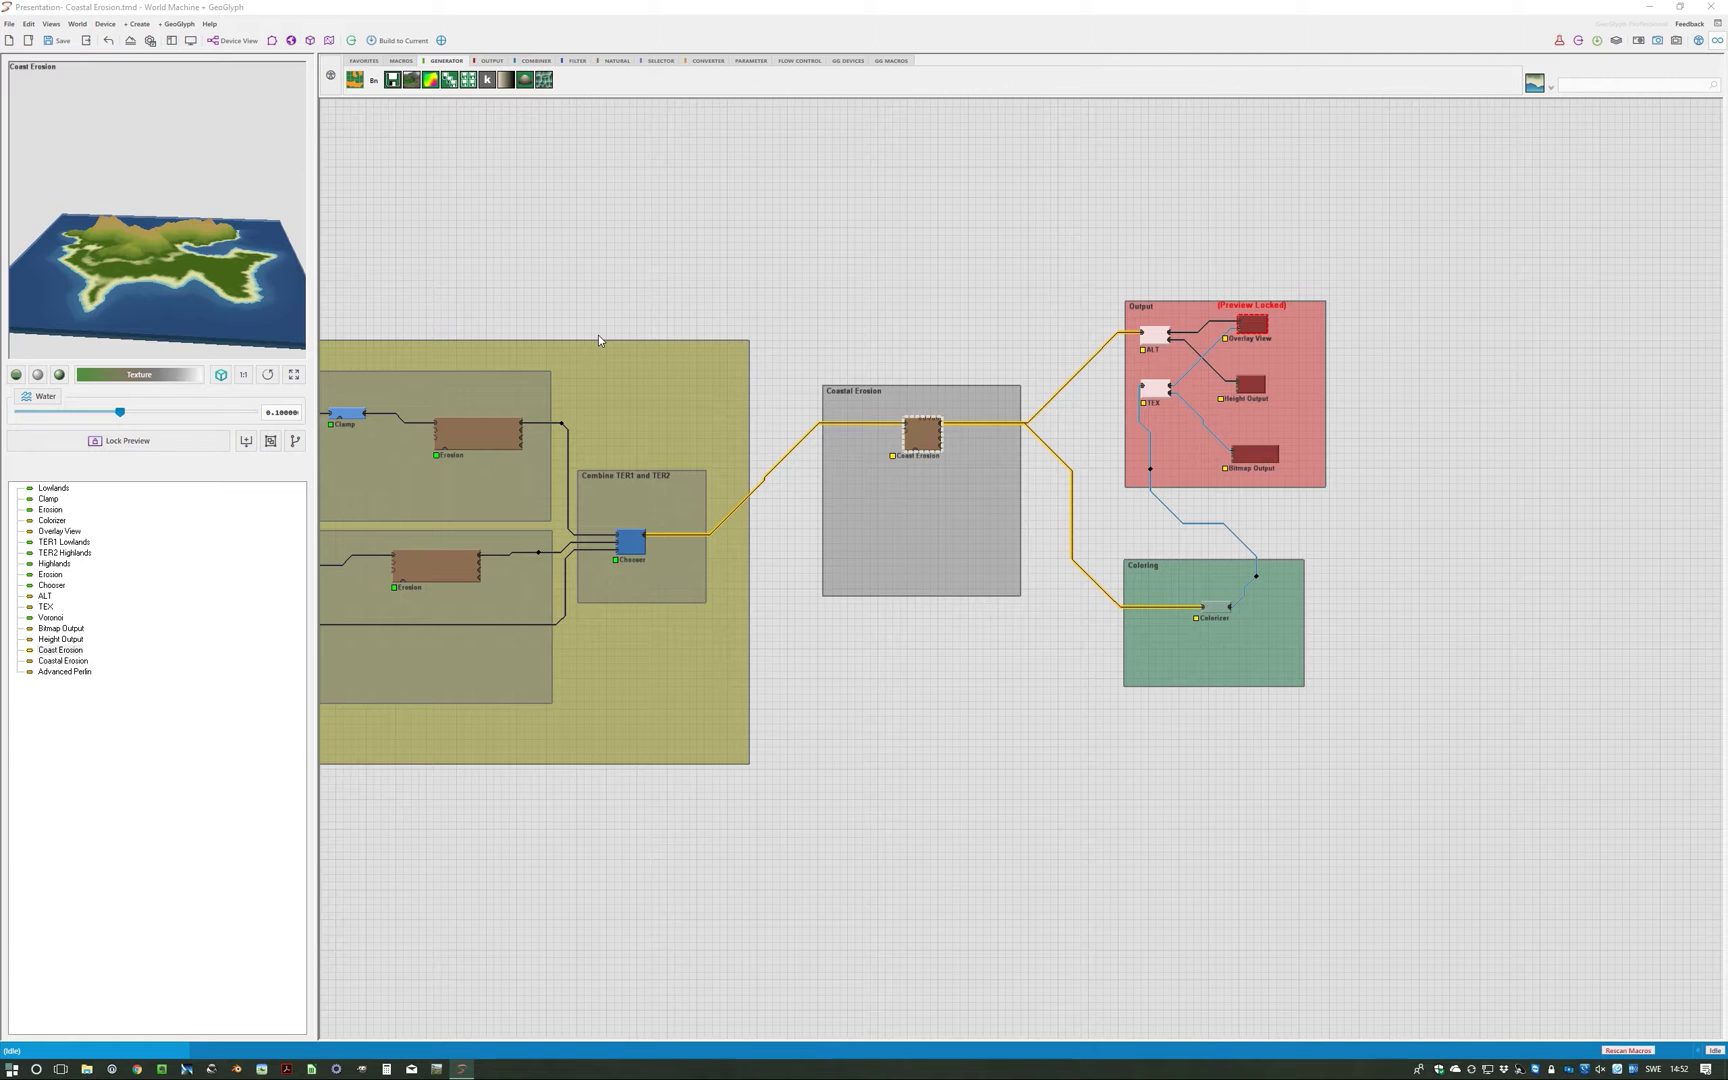
pyautogui.moveTo(727, 257); pyautogui.dragTo(726, 375, button='right')
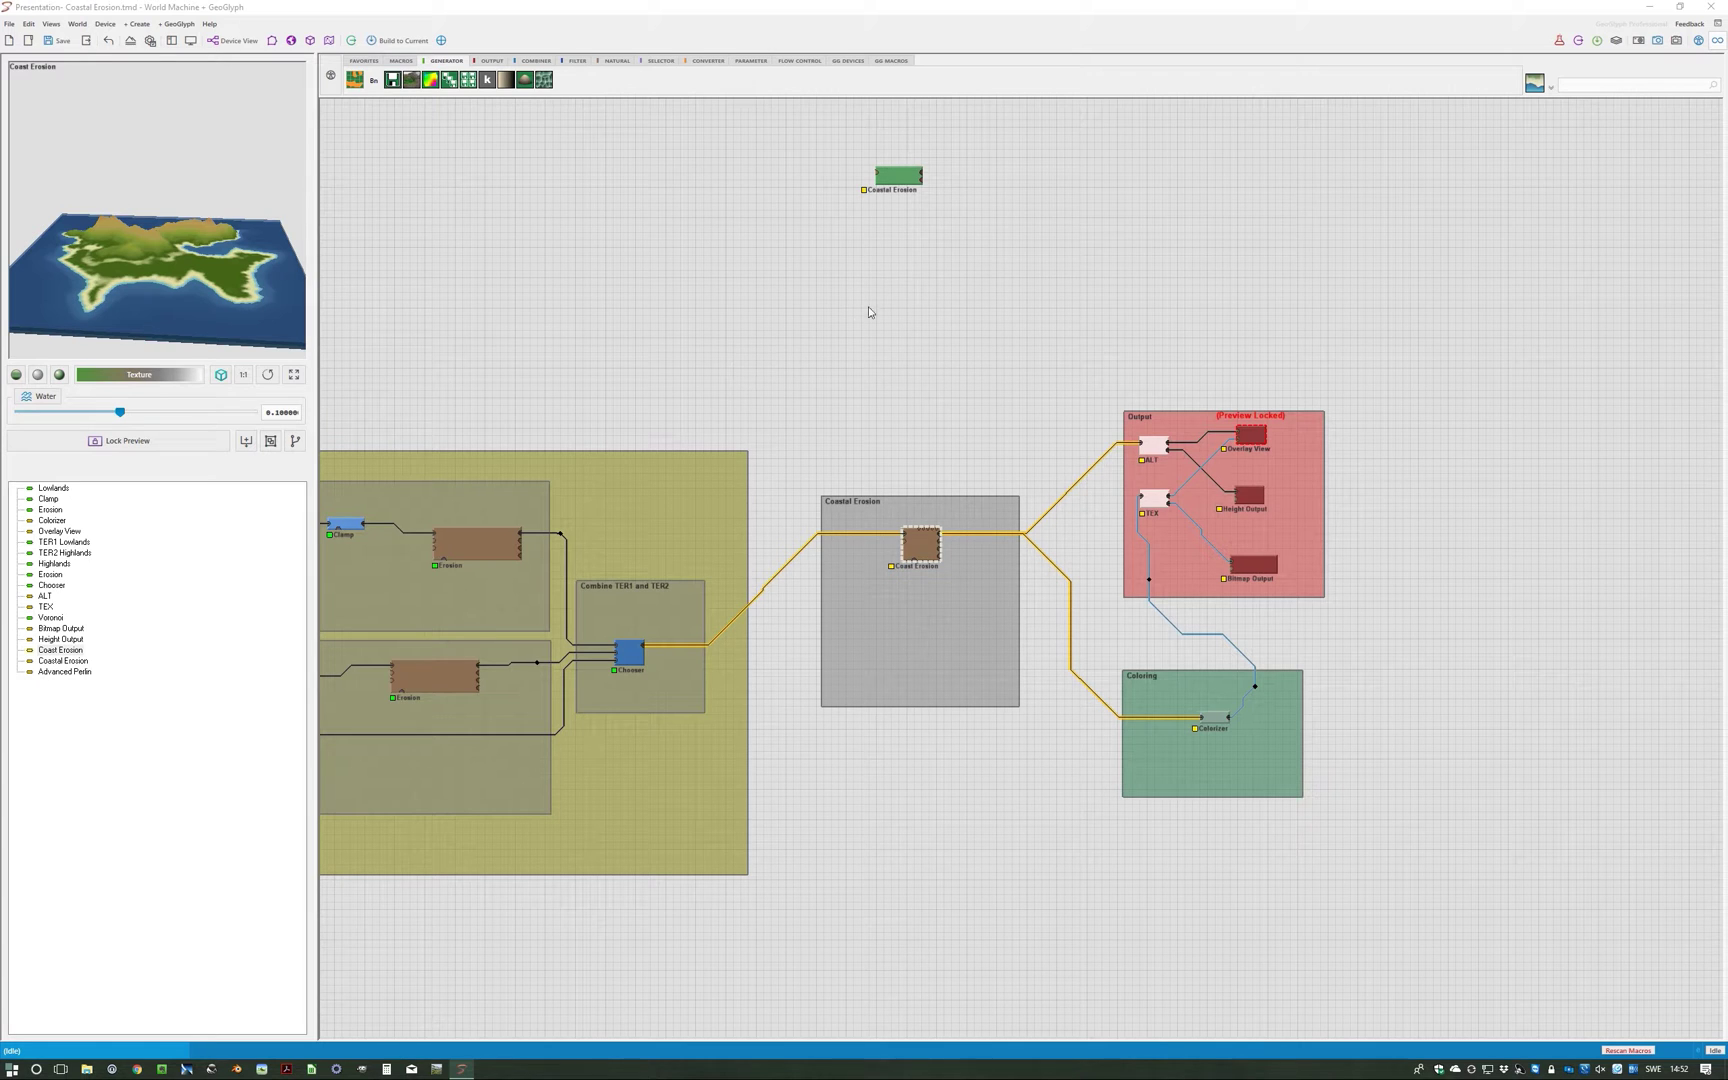
pyautogui.moveTo(901, 183); pyautogui.dragTo(894, 460)
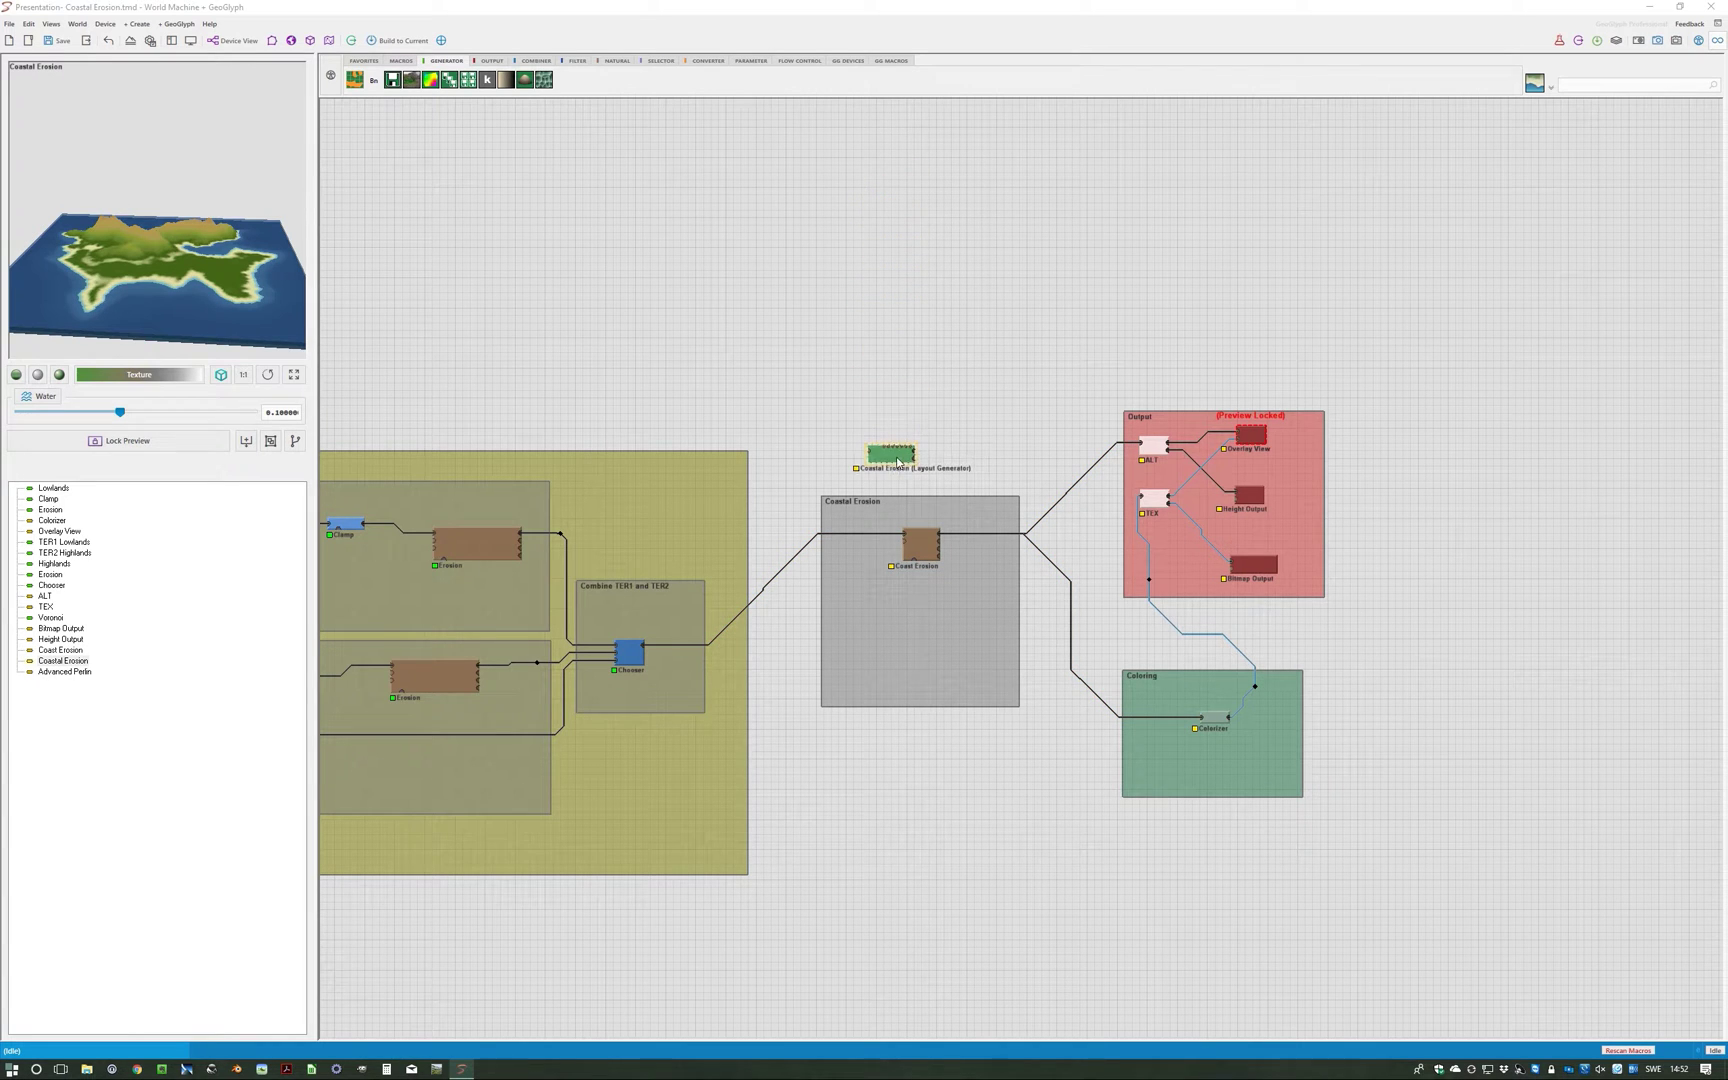
pyautogui.moveTo(986, 477); pyautogui.dragTo(1000, 349, button='right')
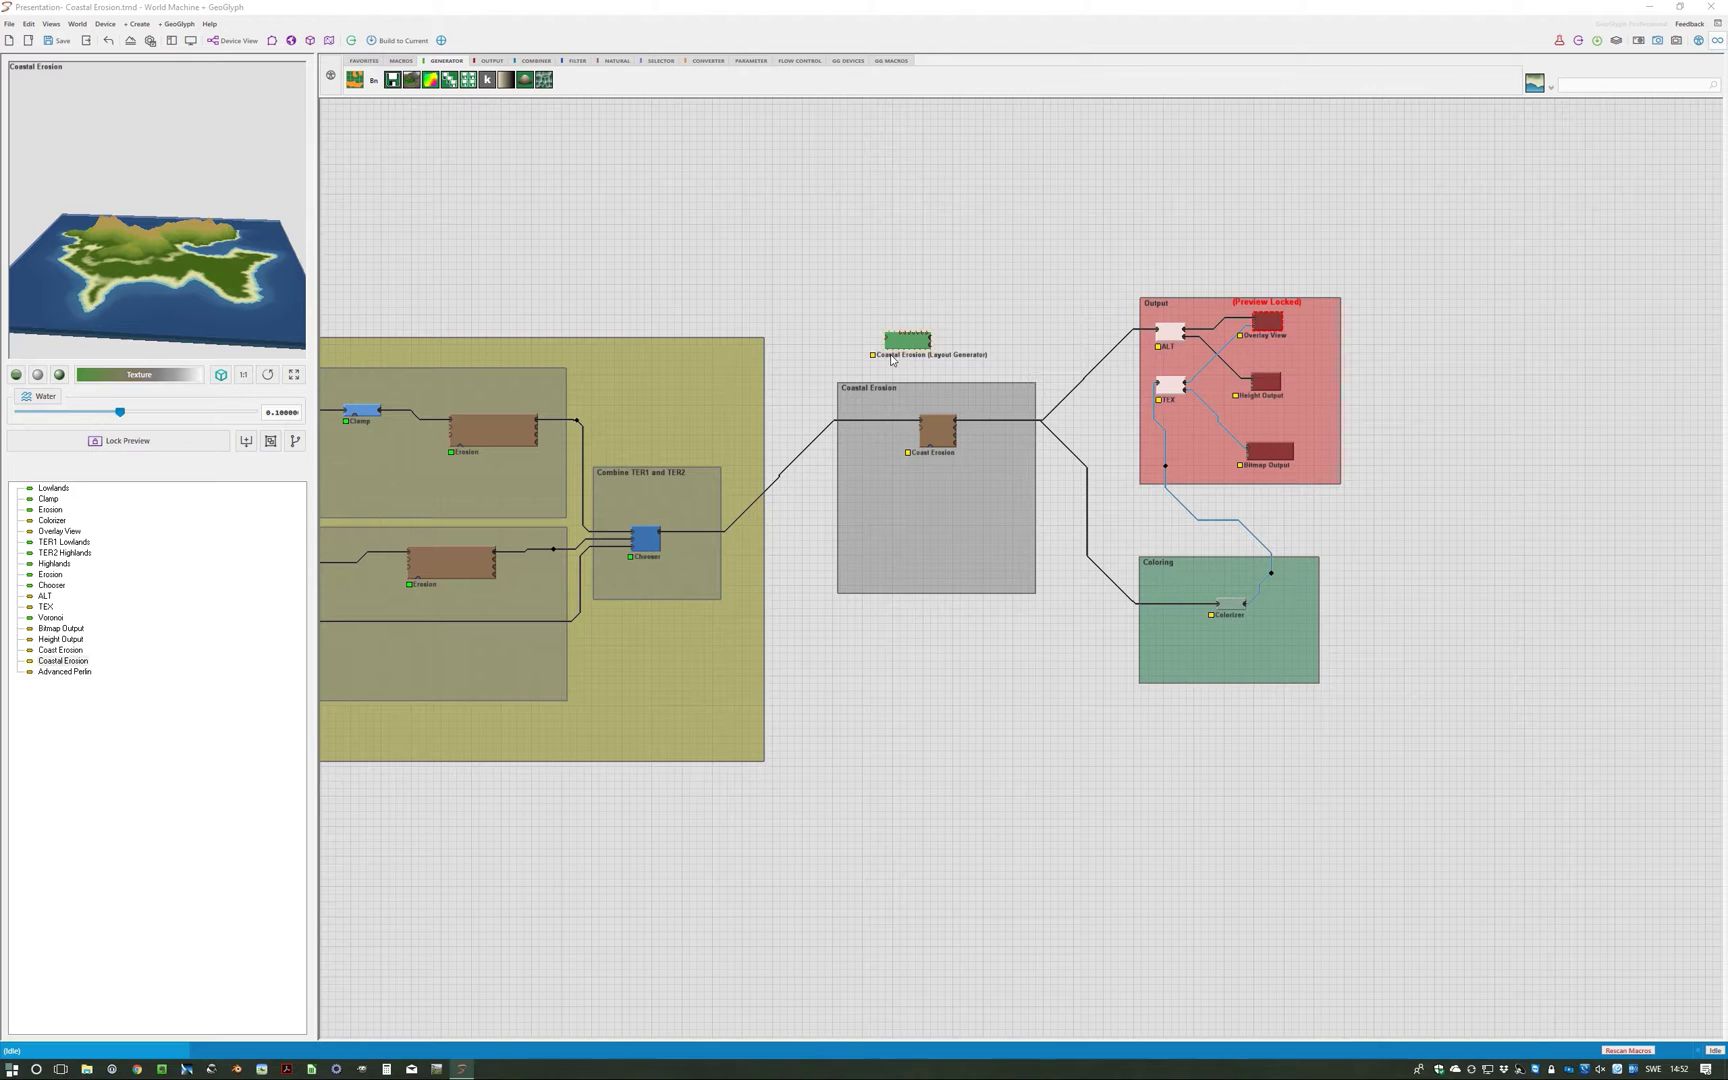
pyautogui.moveTo(908, 347); pyautogui.dragTo(932, 452)
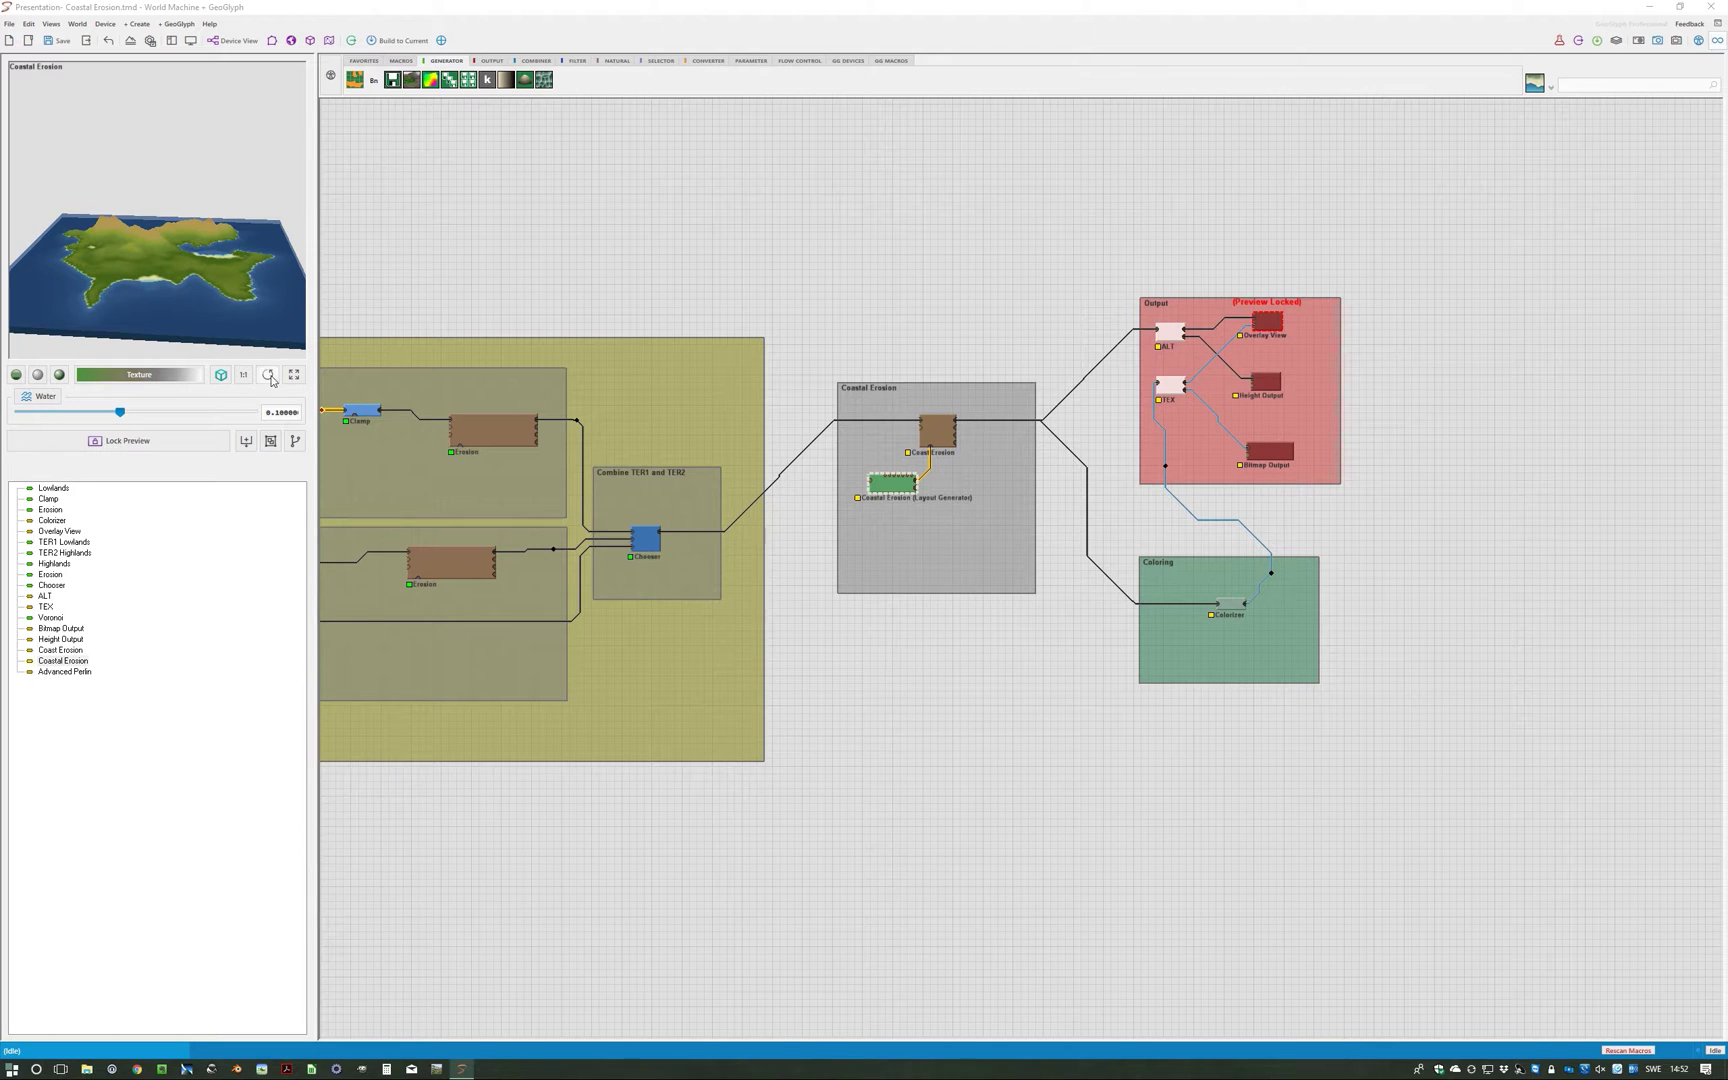
# Step: In the layout view, set Circle 1's falloff distance to 1.46097 km
pyautogui.click(233, 41)
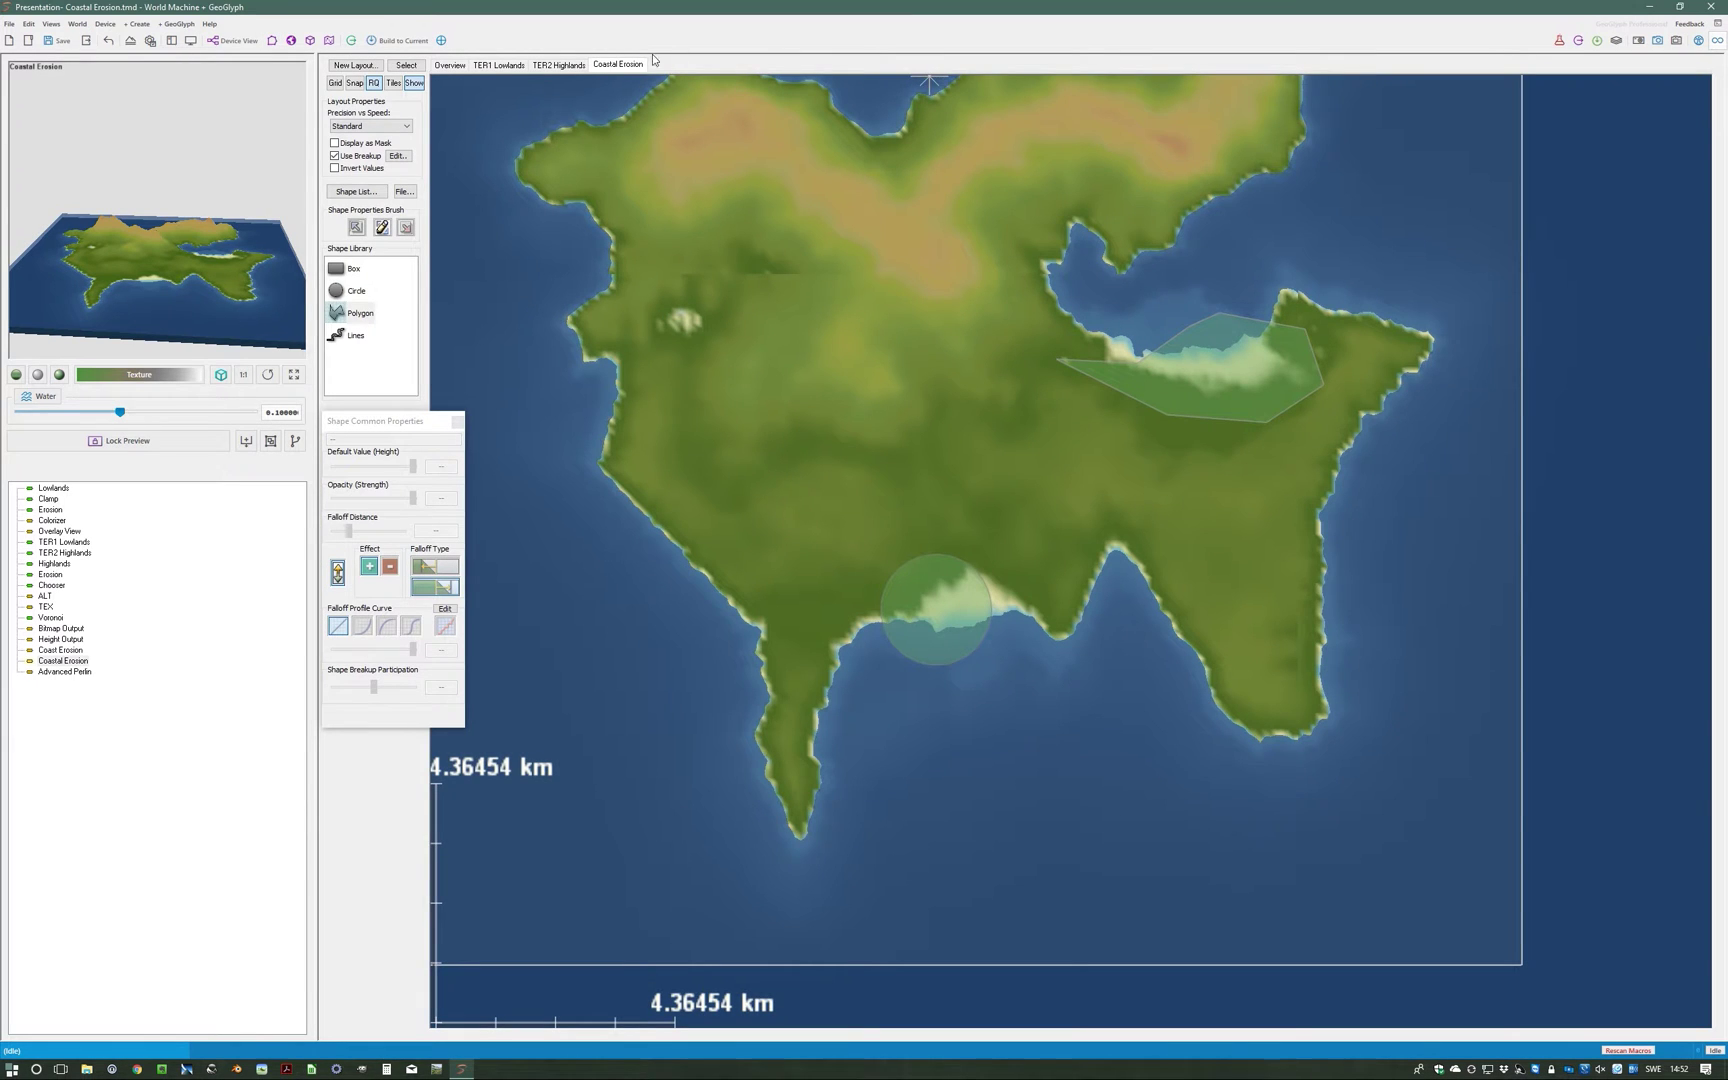
pyautogui.click(915, 590)
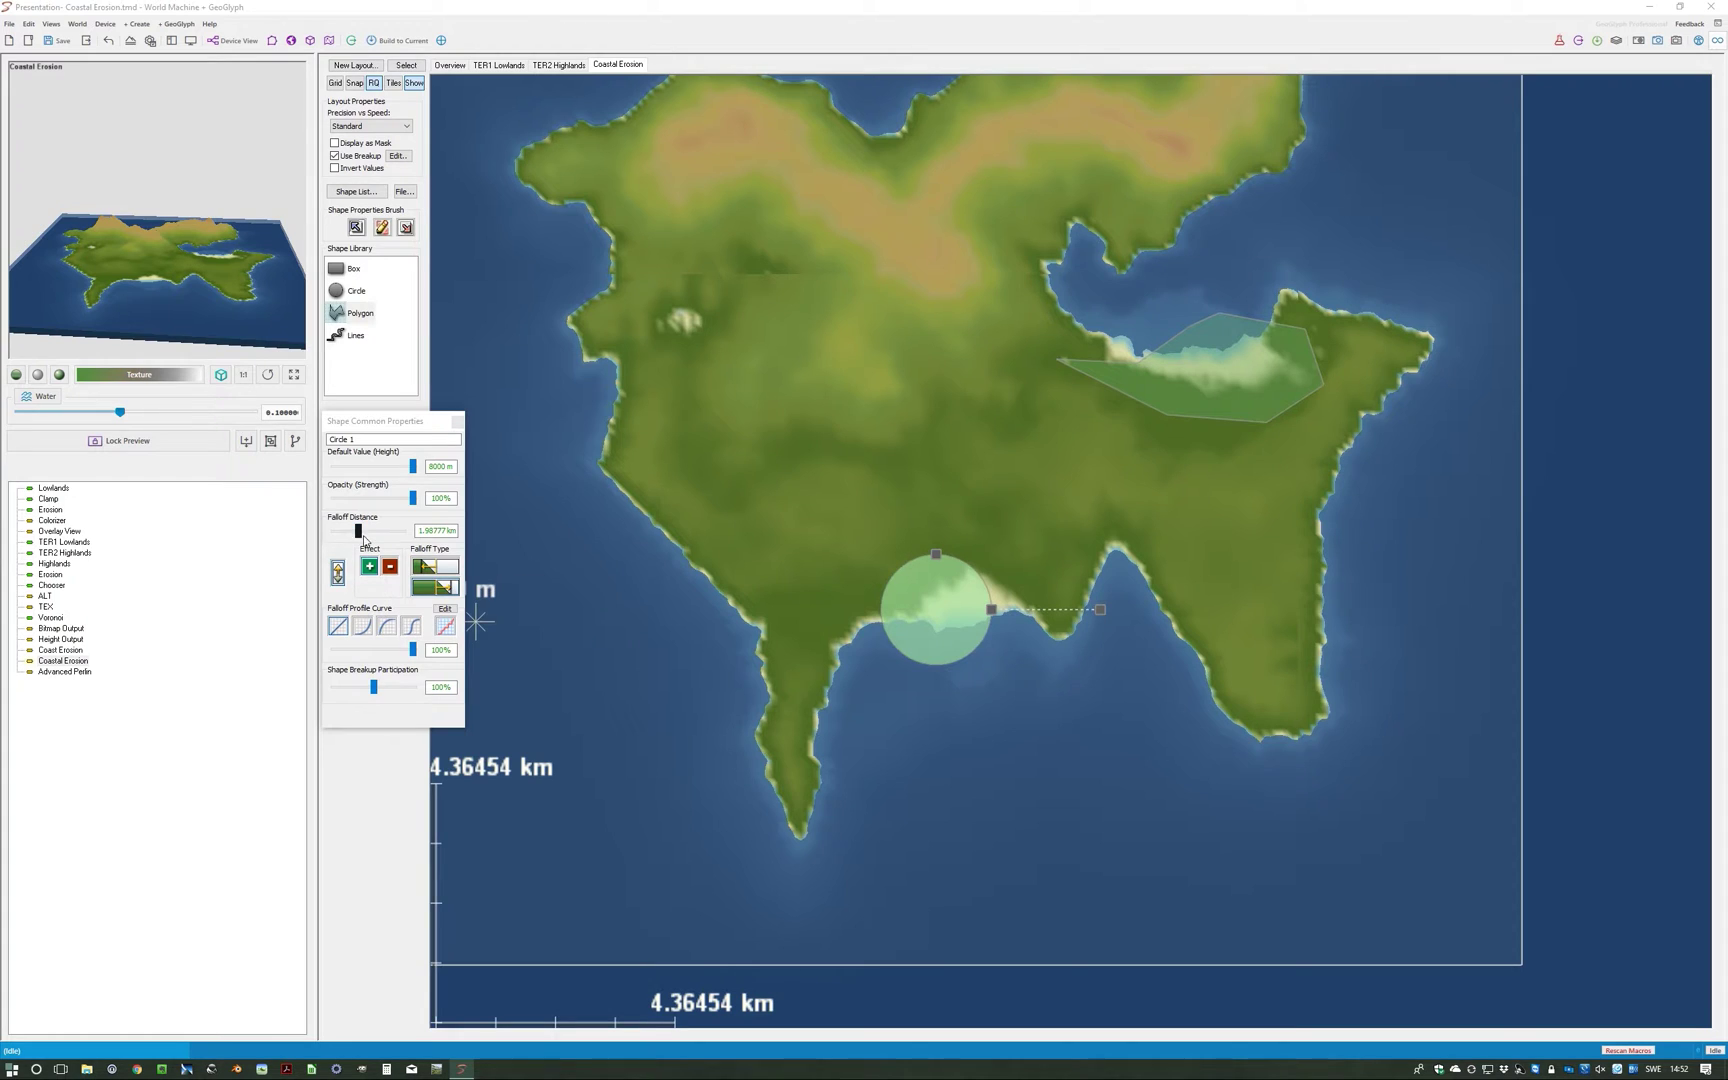
pyautogui.moveTo(358, 532)
pyautogui.mouseDown()
pyautogui.moveTo(398, 542)
pyautogui.moveTo(363, 537)
pyautogui.mouseUp()
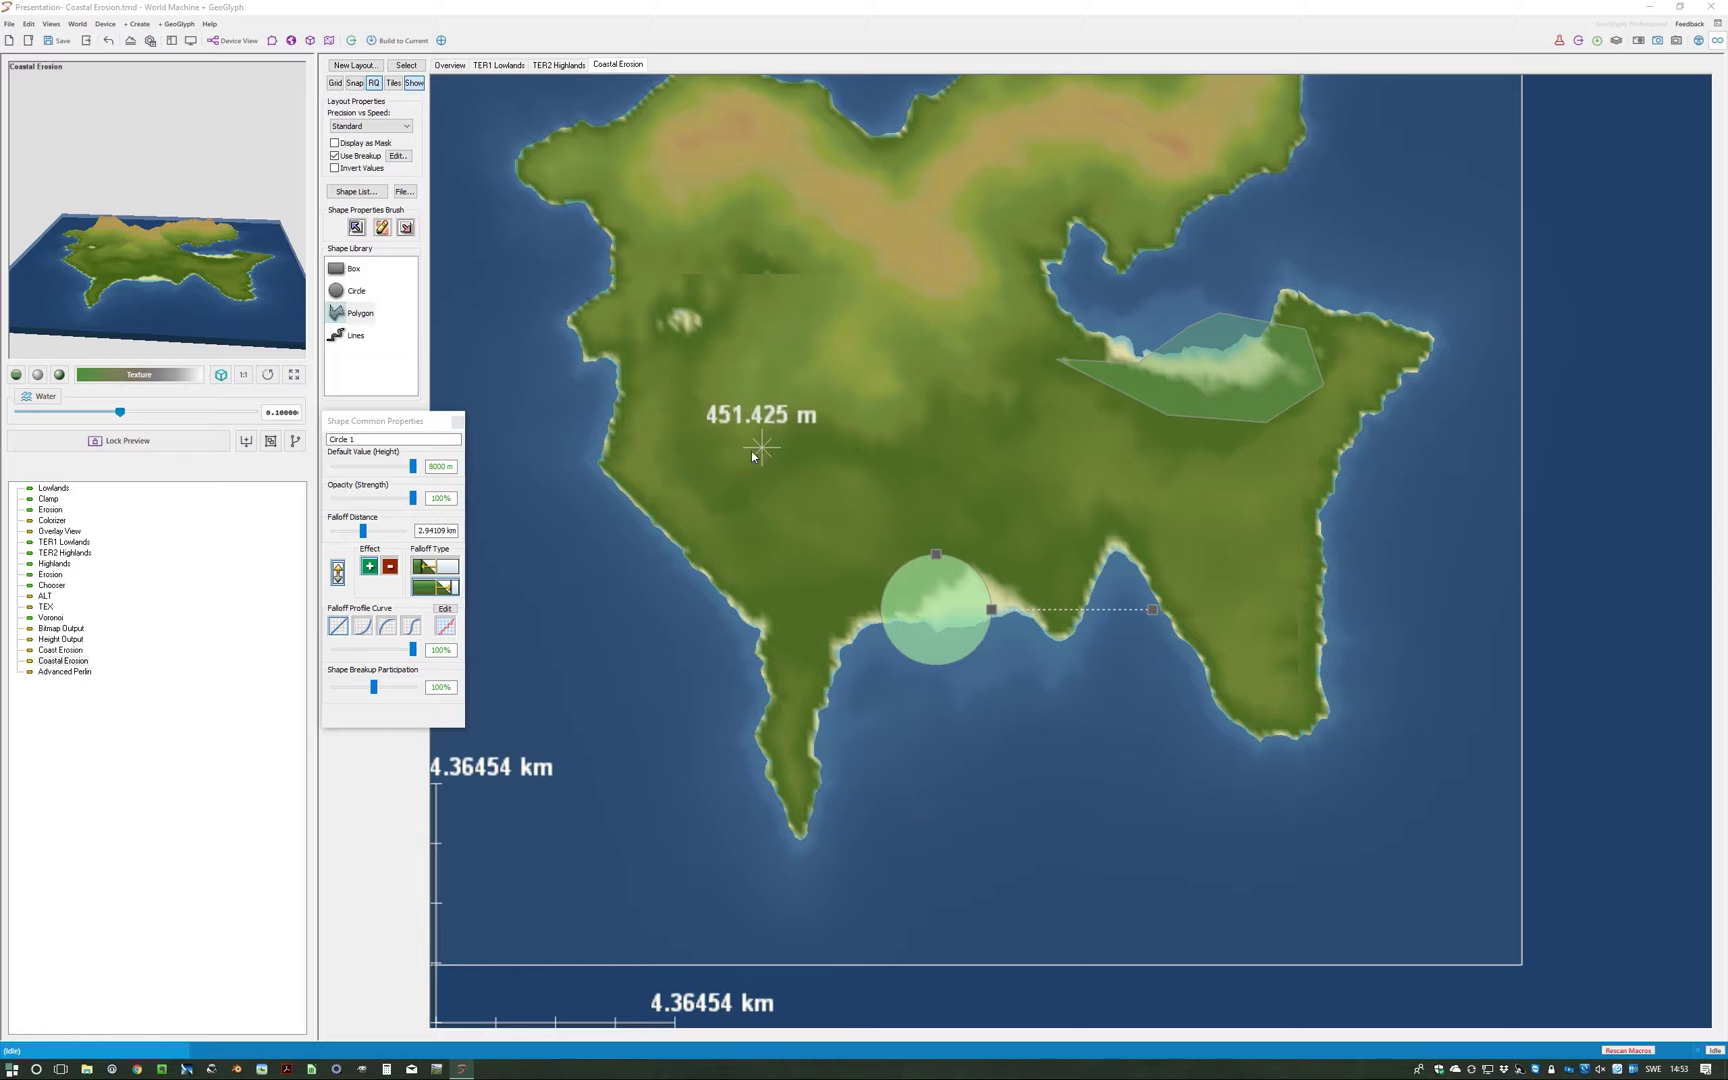
pyautogui.click(363, 537)
pyautogui.moveTo(363, 537); pyautogui.dragTo(355, 539)
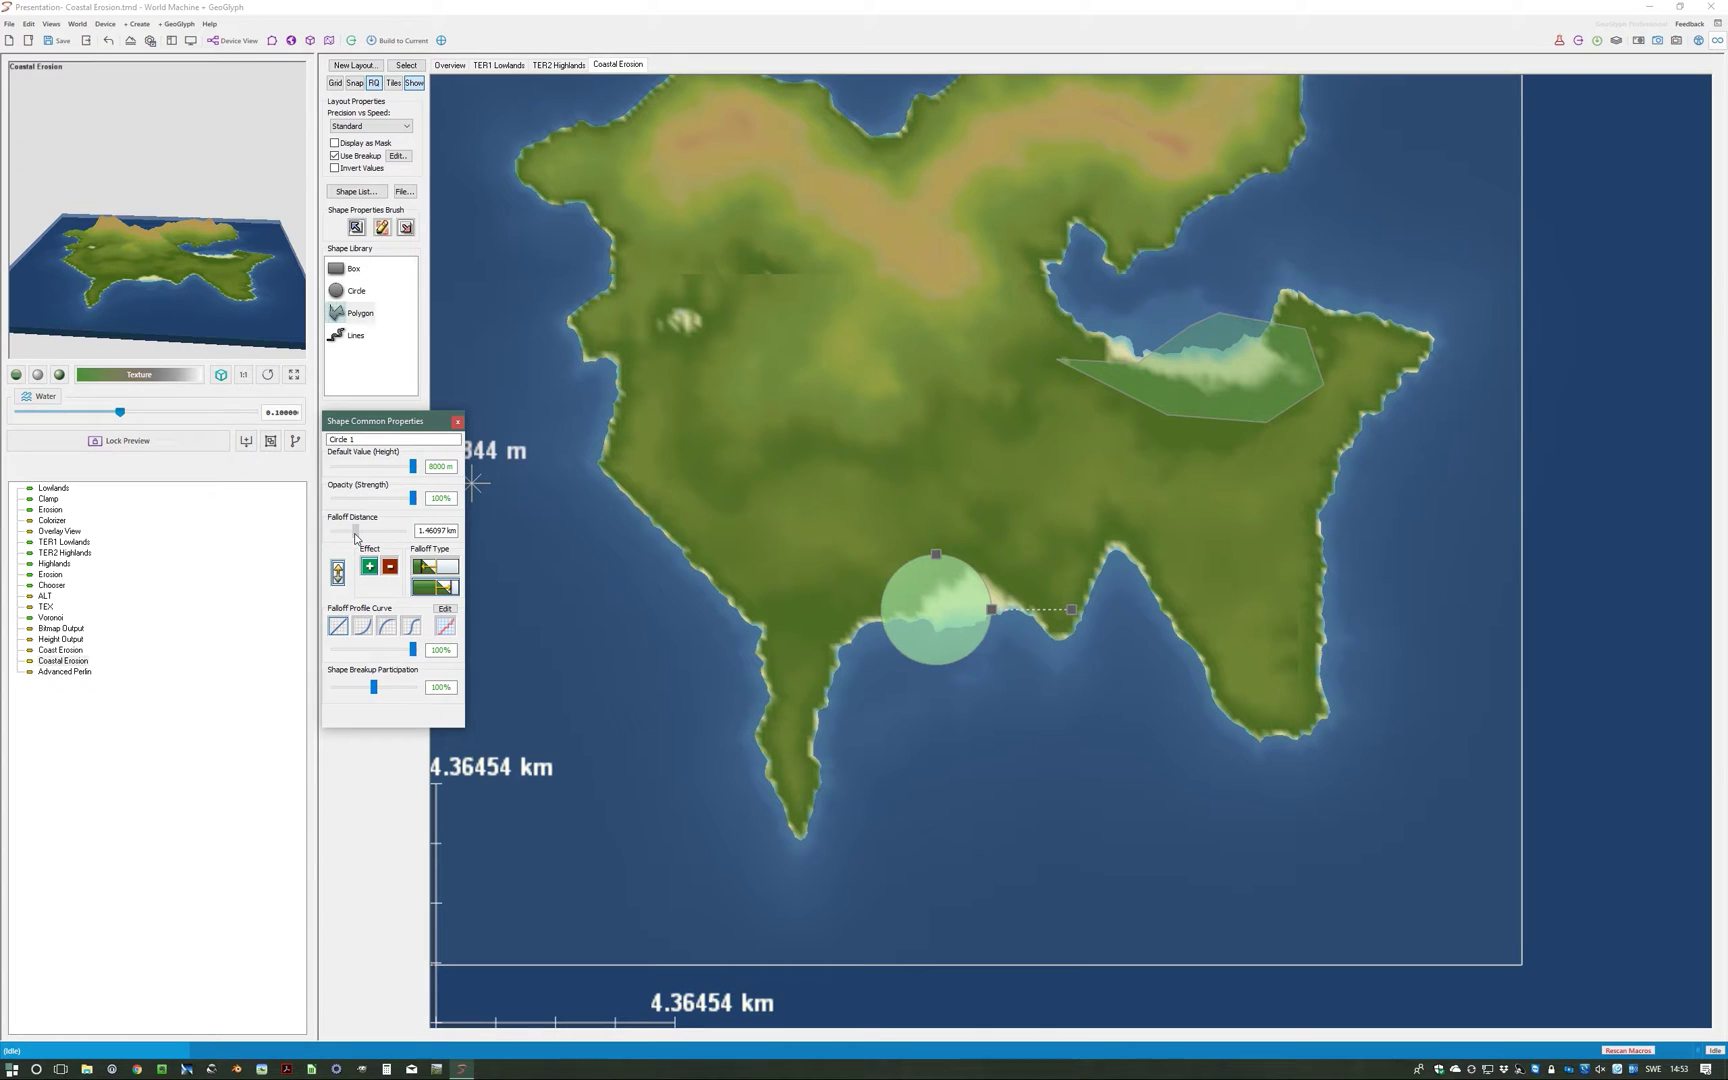
# Step: Try Circle 1's height value between 6080 m and 7680 m, then select Polygon 1
pyautogui.click(414, 467)
pyautogui.moveTo(415, 469); pyautogui.dragTo(394, 472)
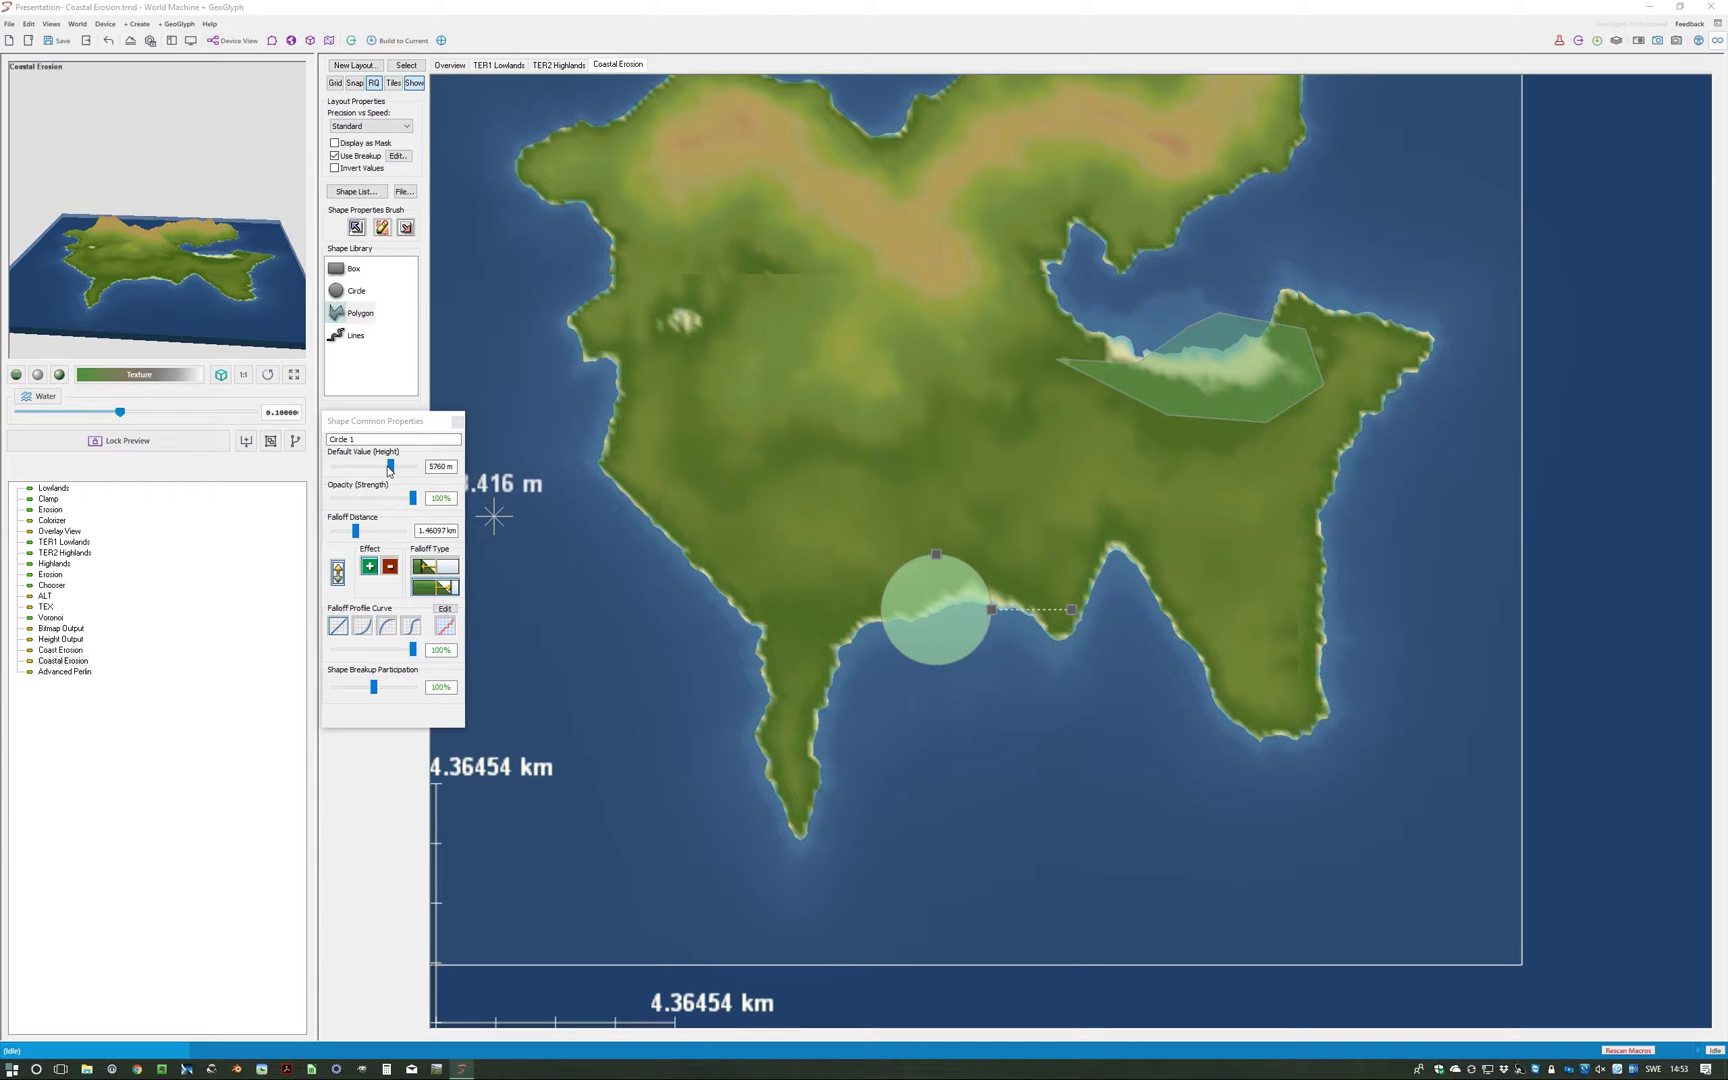
pyautogui.moveTo(390, 471); pyautogui.dragTo(441, 500)
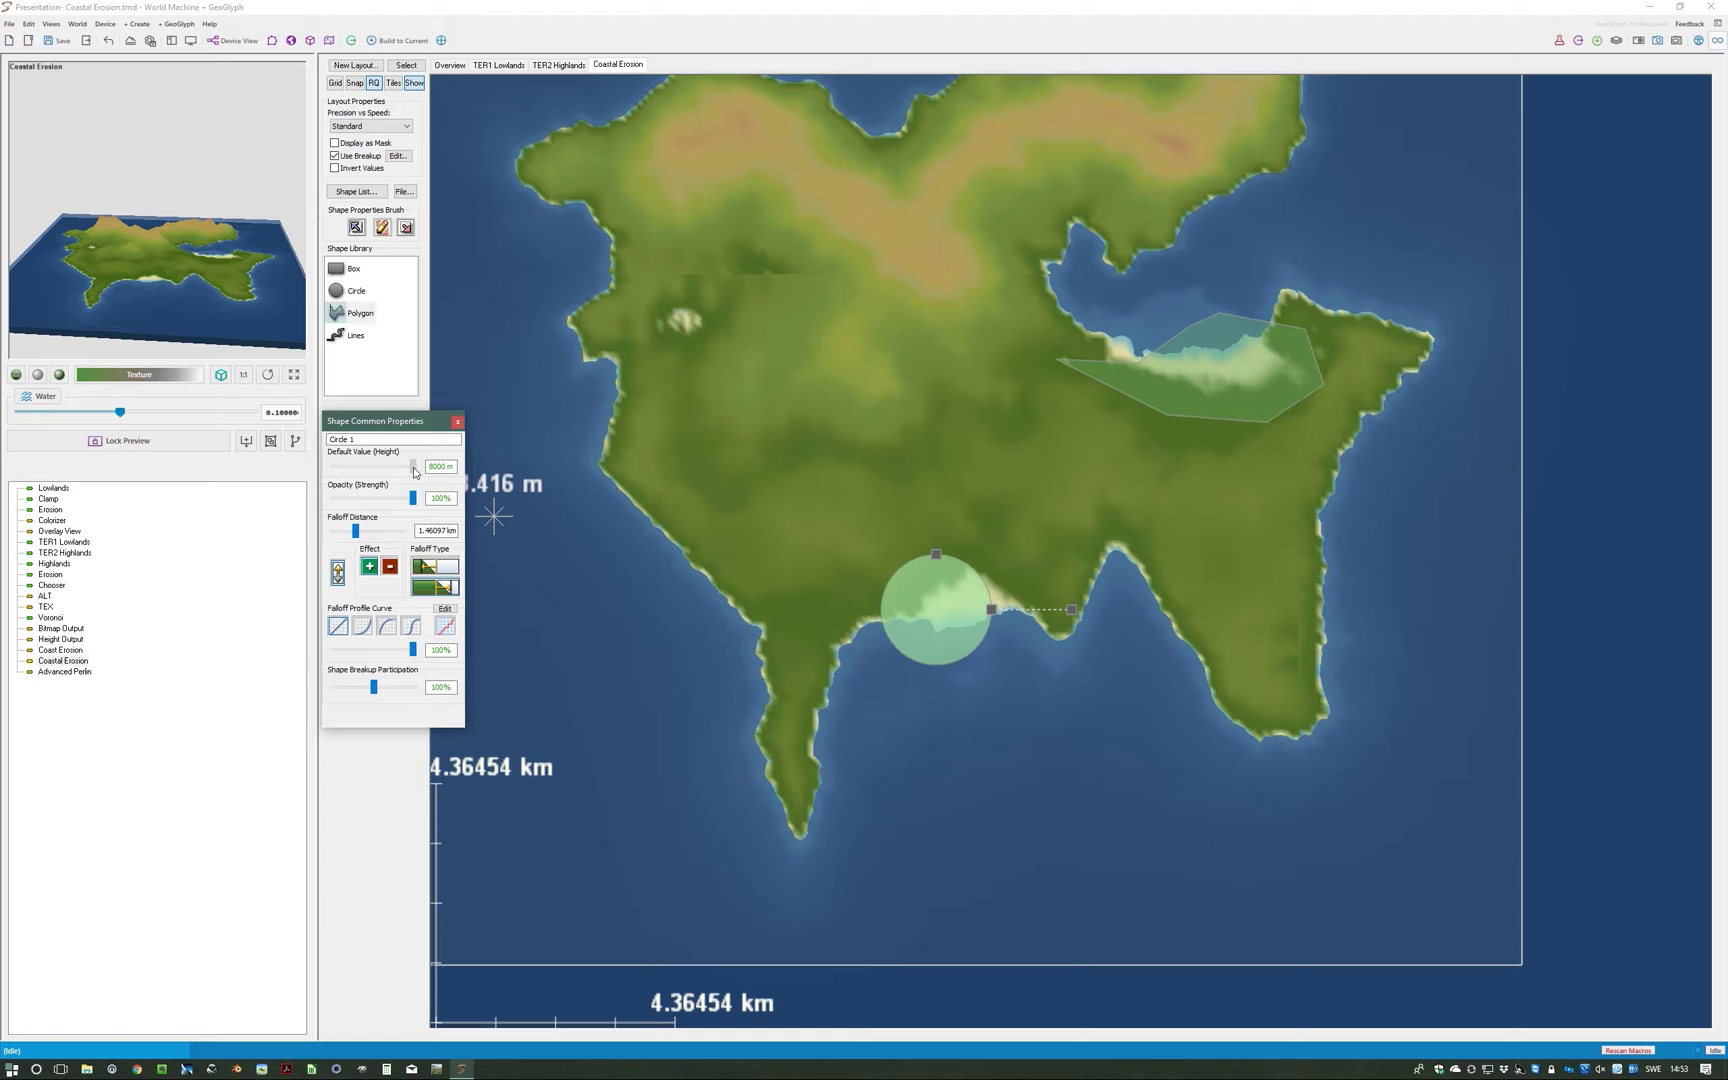
pyautogui.click(415, 472)
pyautogui.click(410, 474)
pyautogui.moveTo(413, 474)
pyautogui.mouseDown()
pyautogui.moveTo(384, 476)
pyautogui.moveTo(422, 480)
pyautogui.mouseUp()
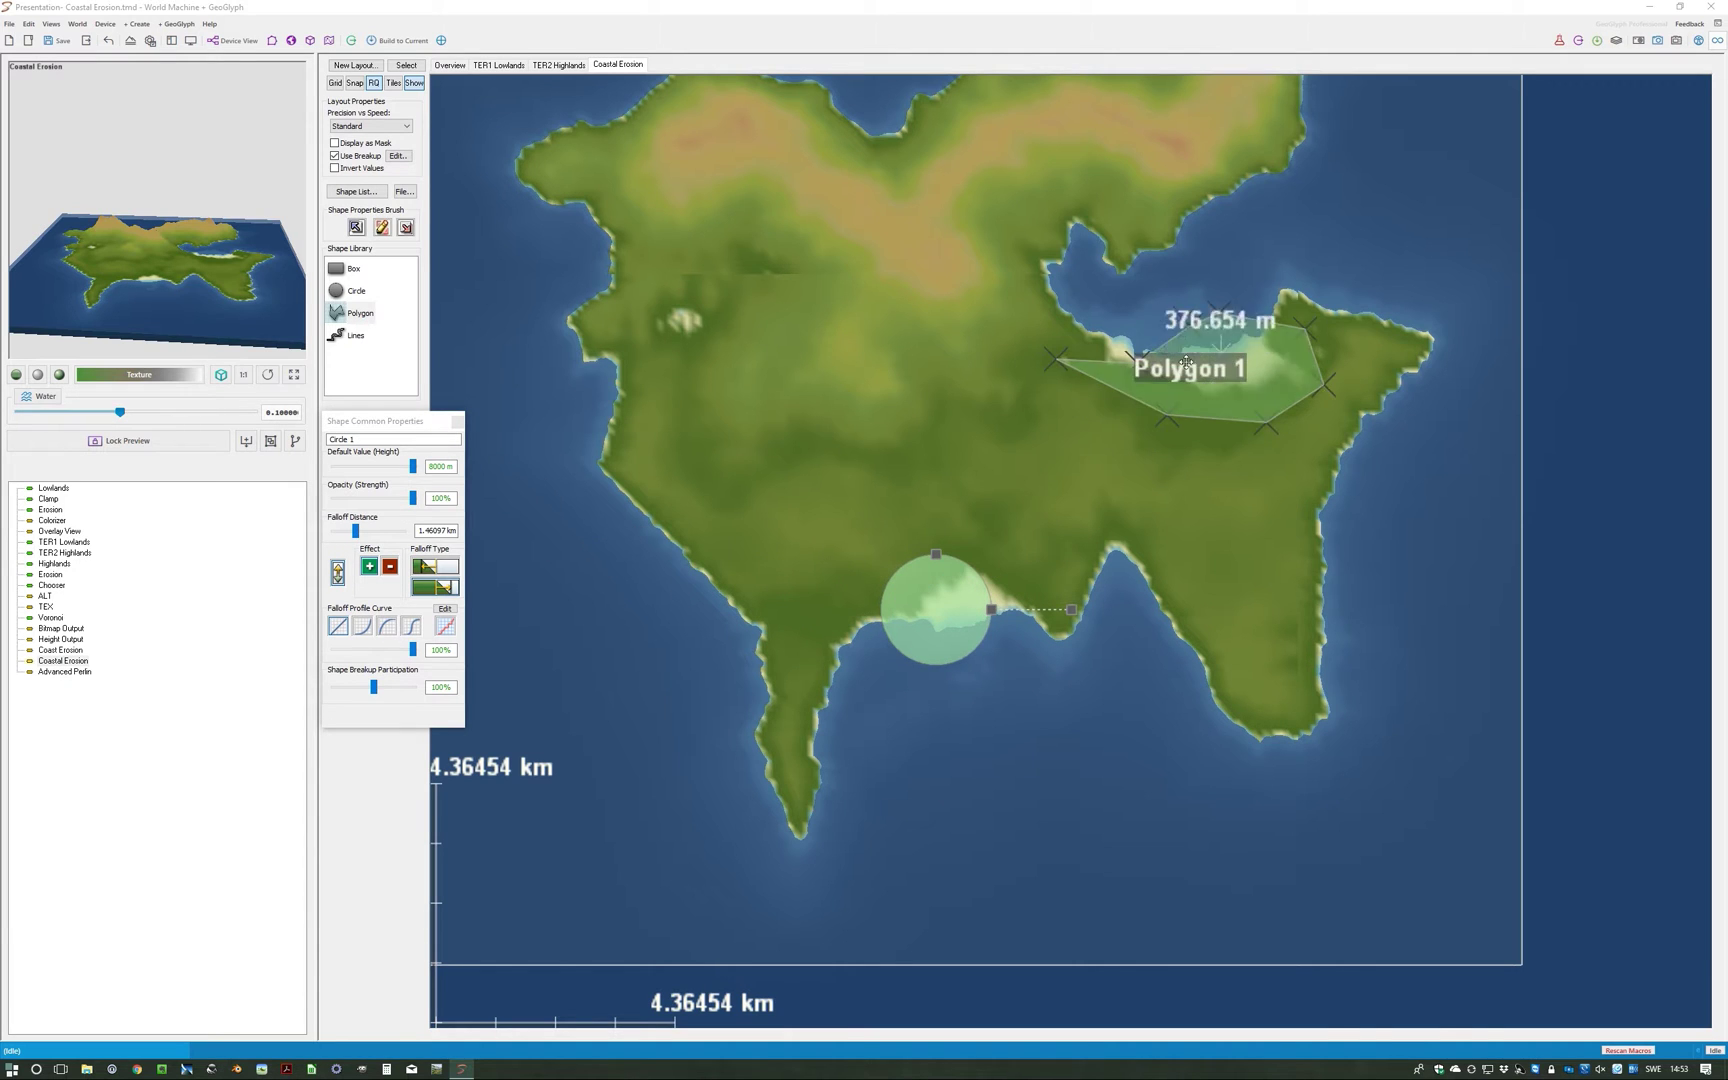
pyautogui.click(1291, 354)
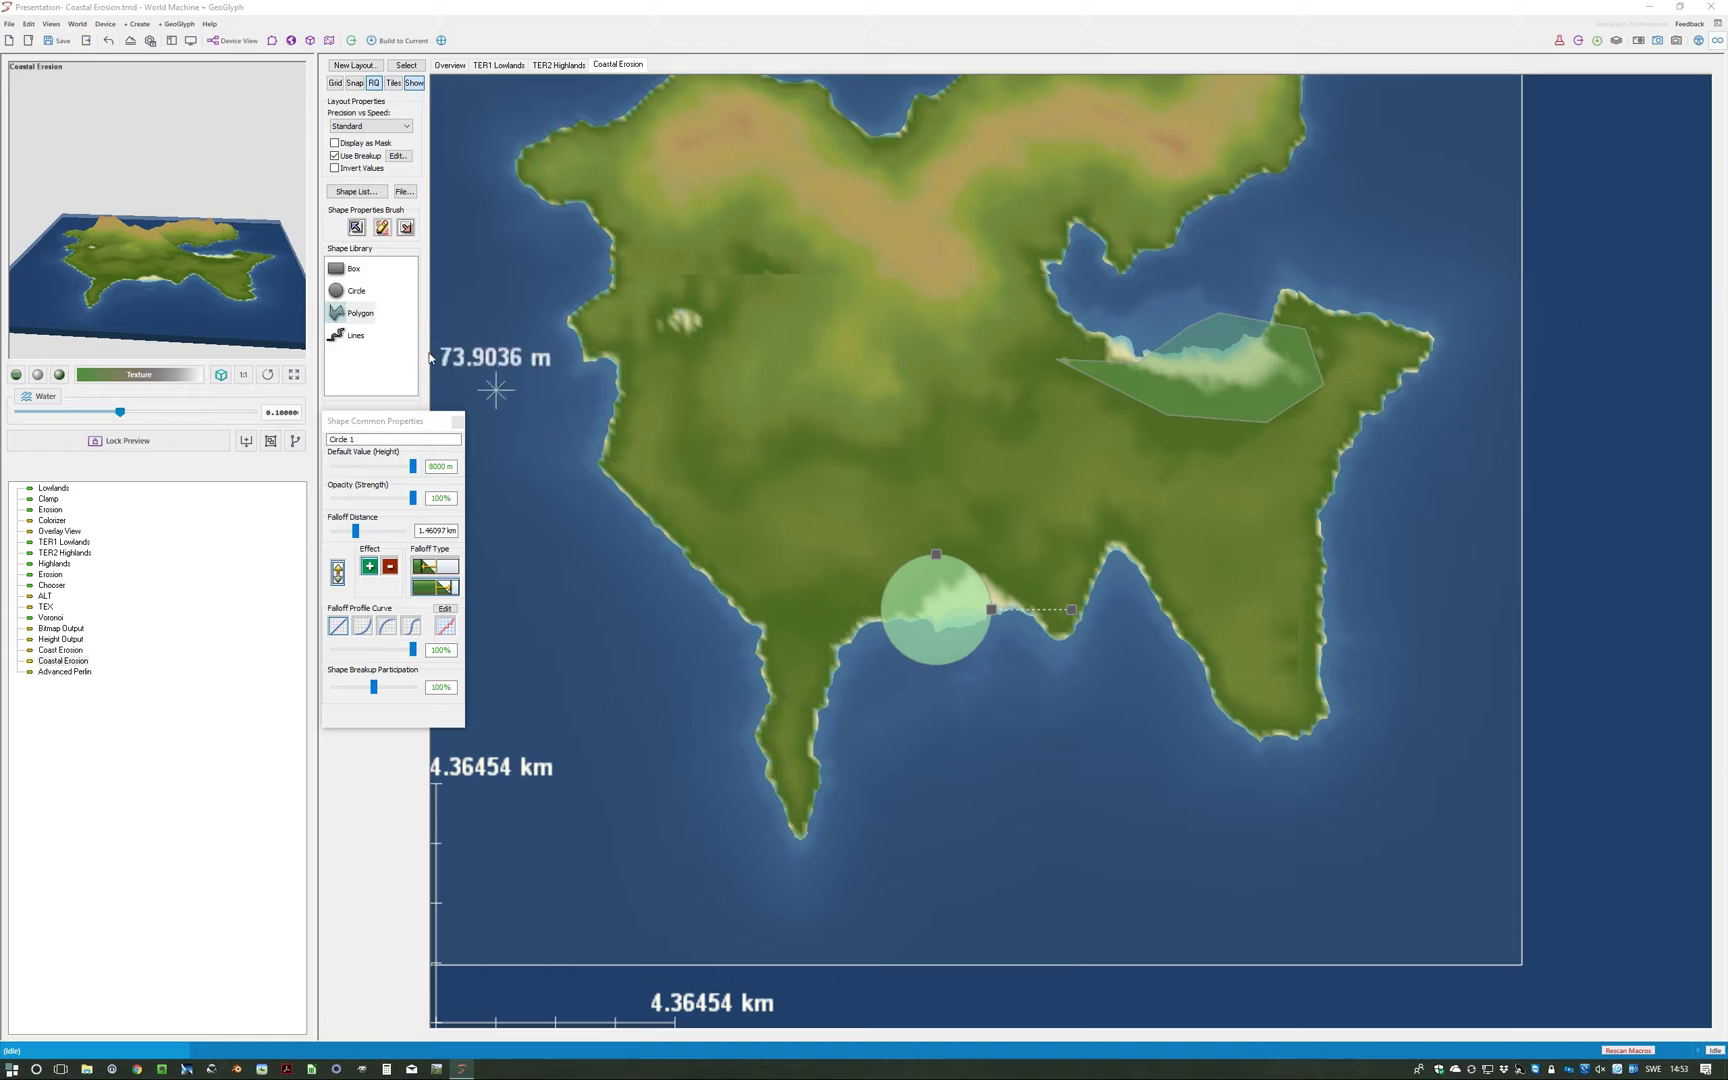
pyautogui.click(272, 42)
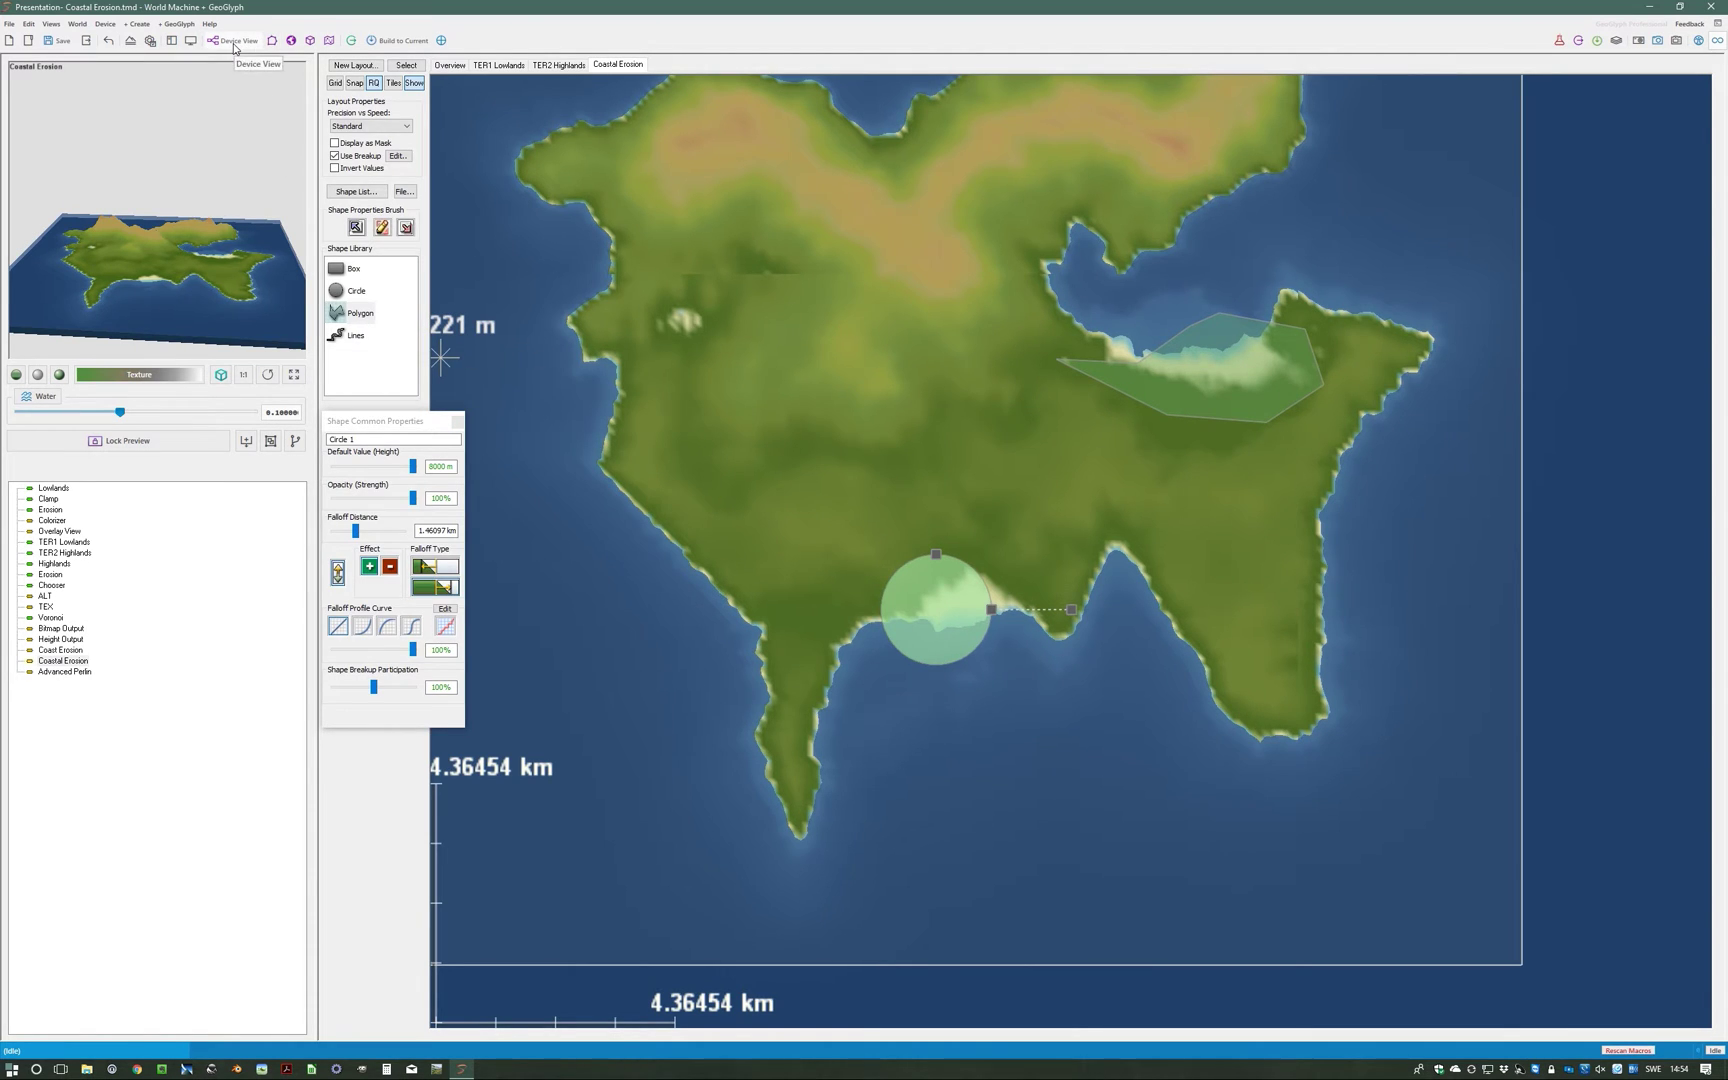
# Step: Show the island in 3D and orbit to a lower, wider angle over the beaches
pyautogui.click(322, 42)
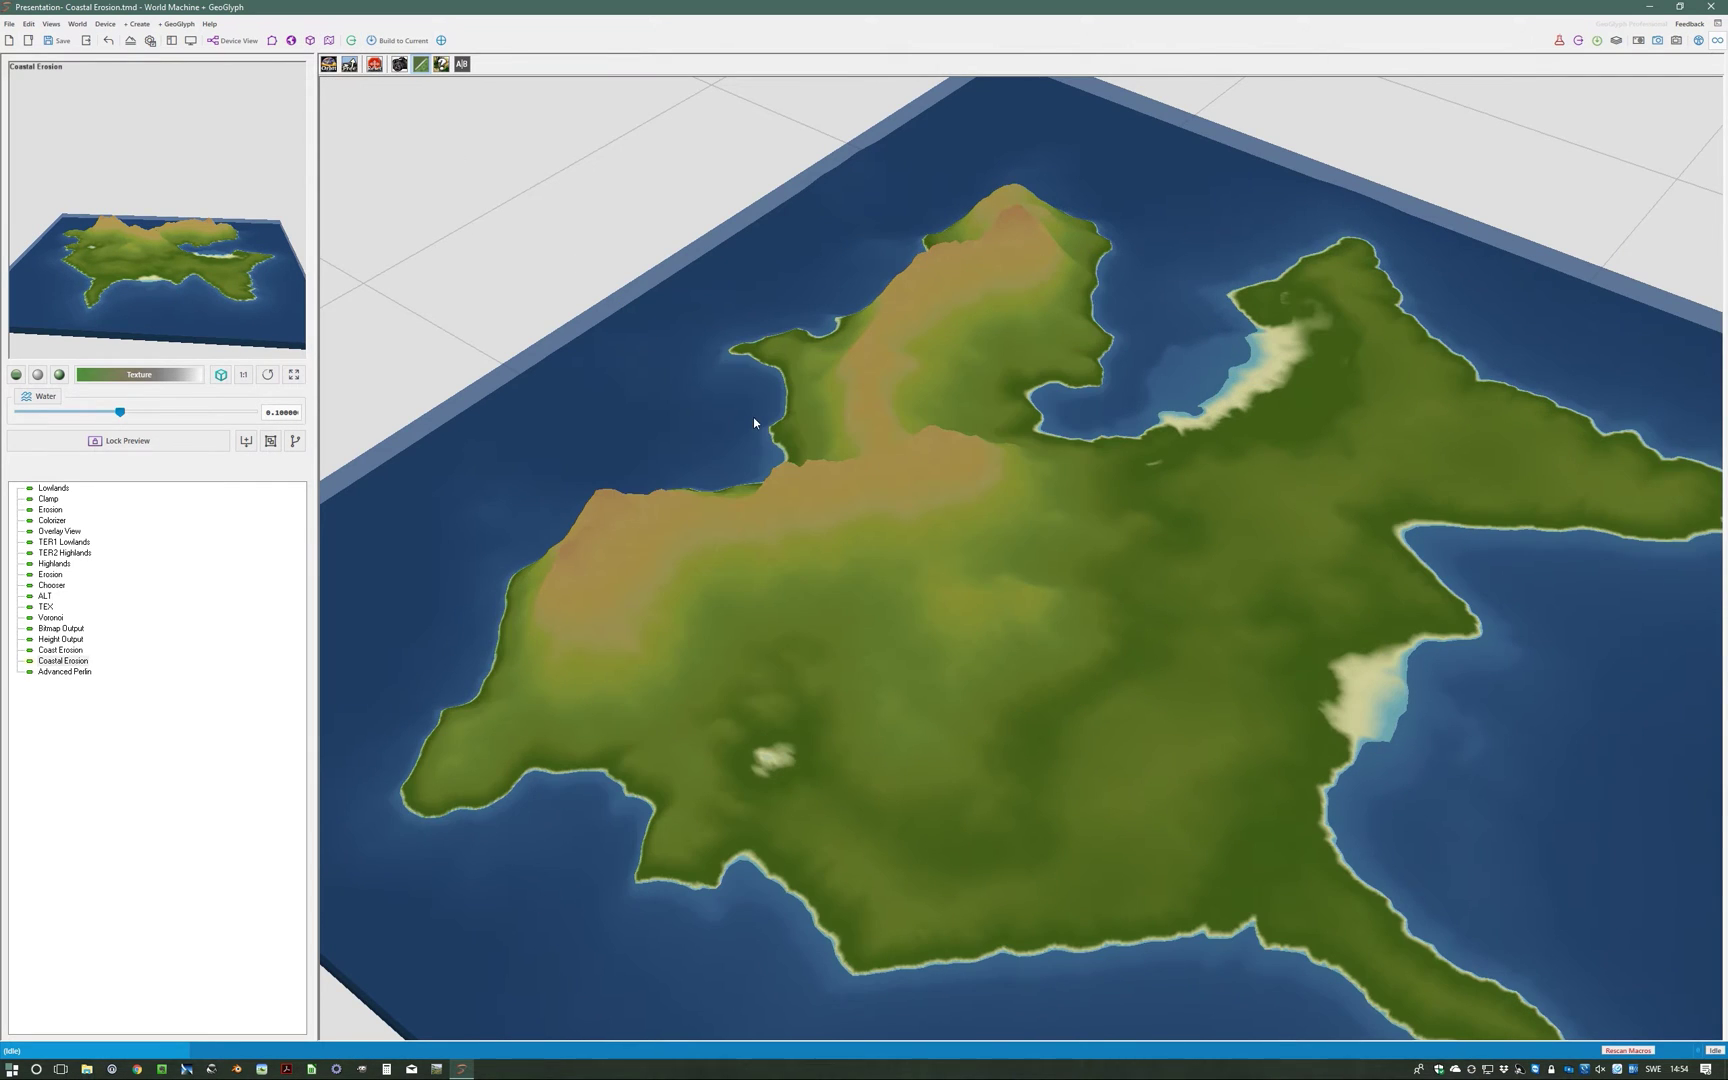
pyautogui.moveTo(1191, 613); pyautogui.dragTo(786, 803)
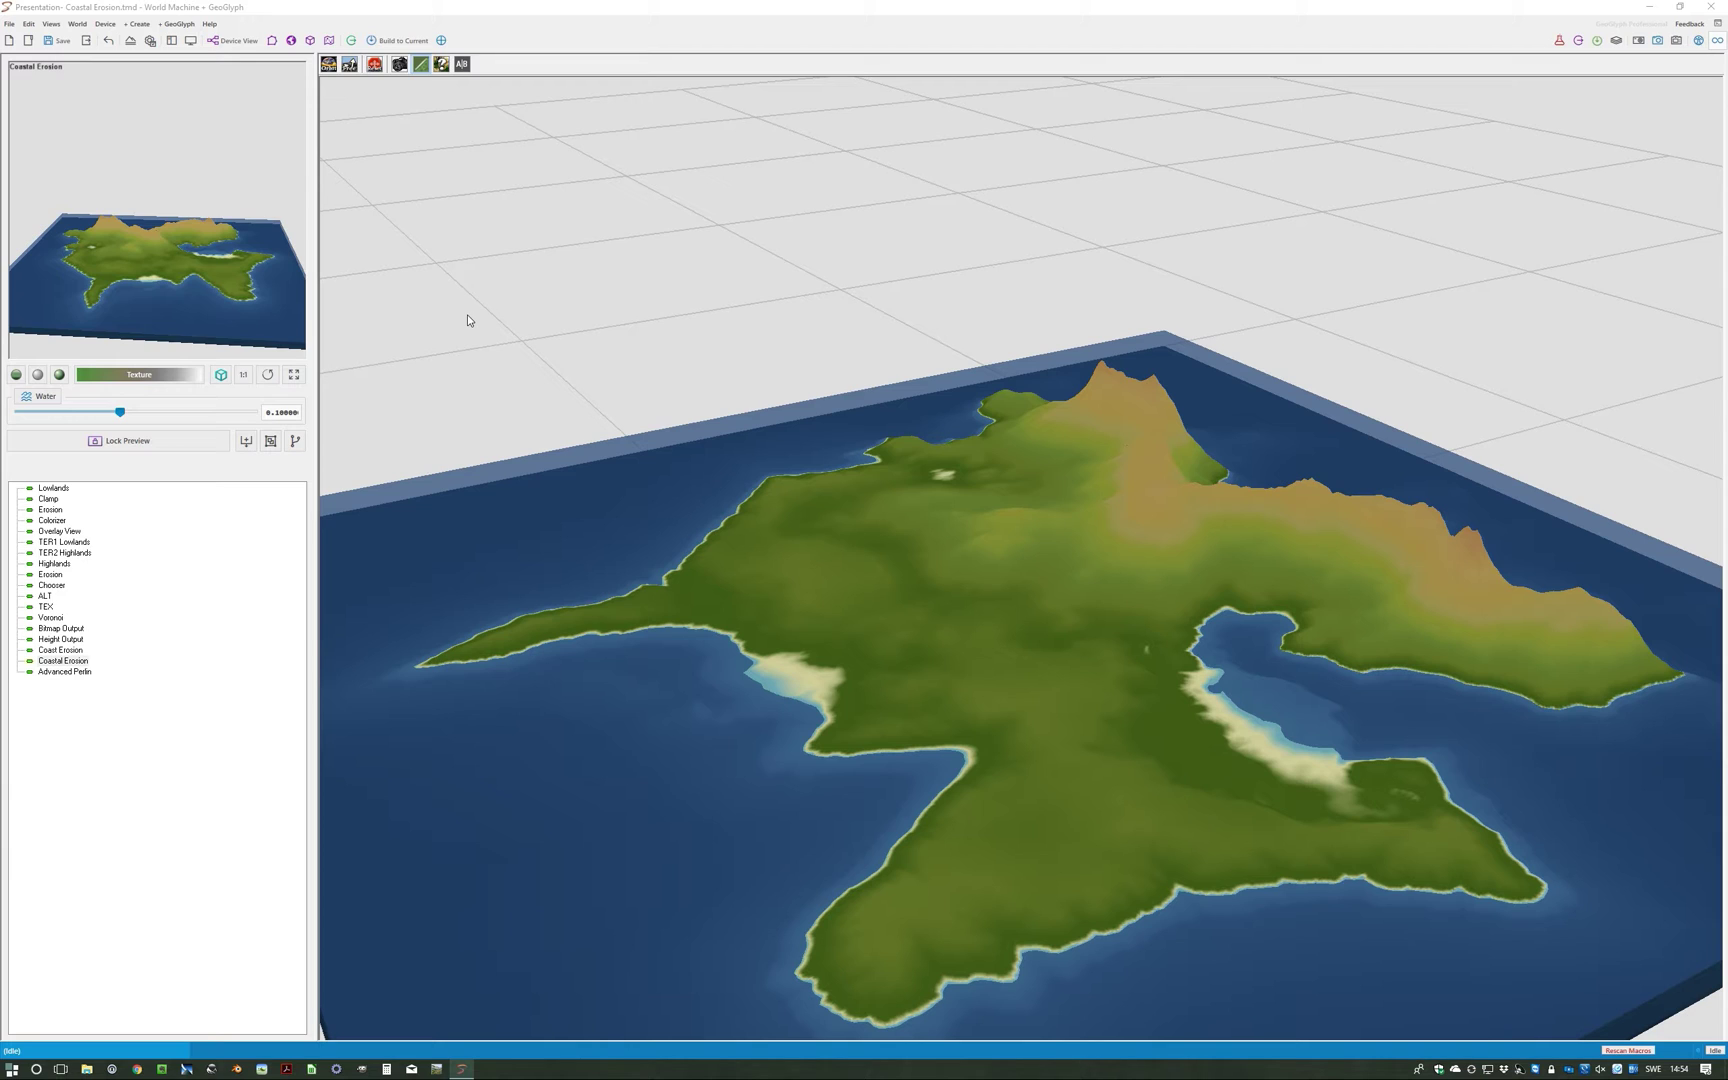
# Step: Move the Advanced Perlin node into the Coastal Erosion group
pyautogui.click(234, 40)
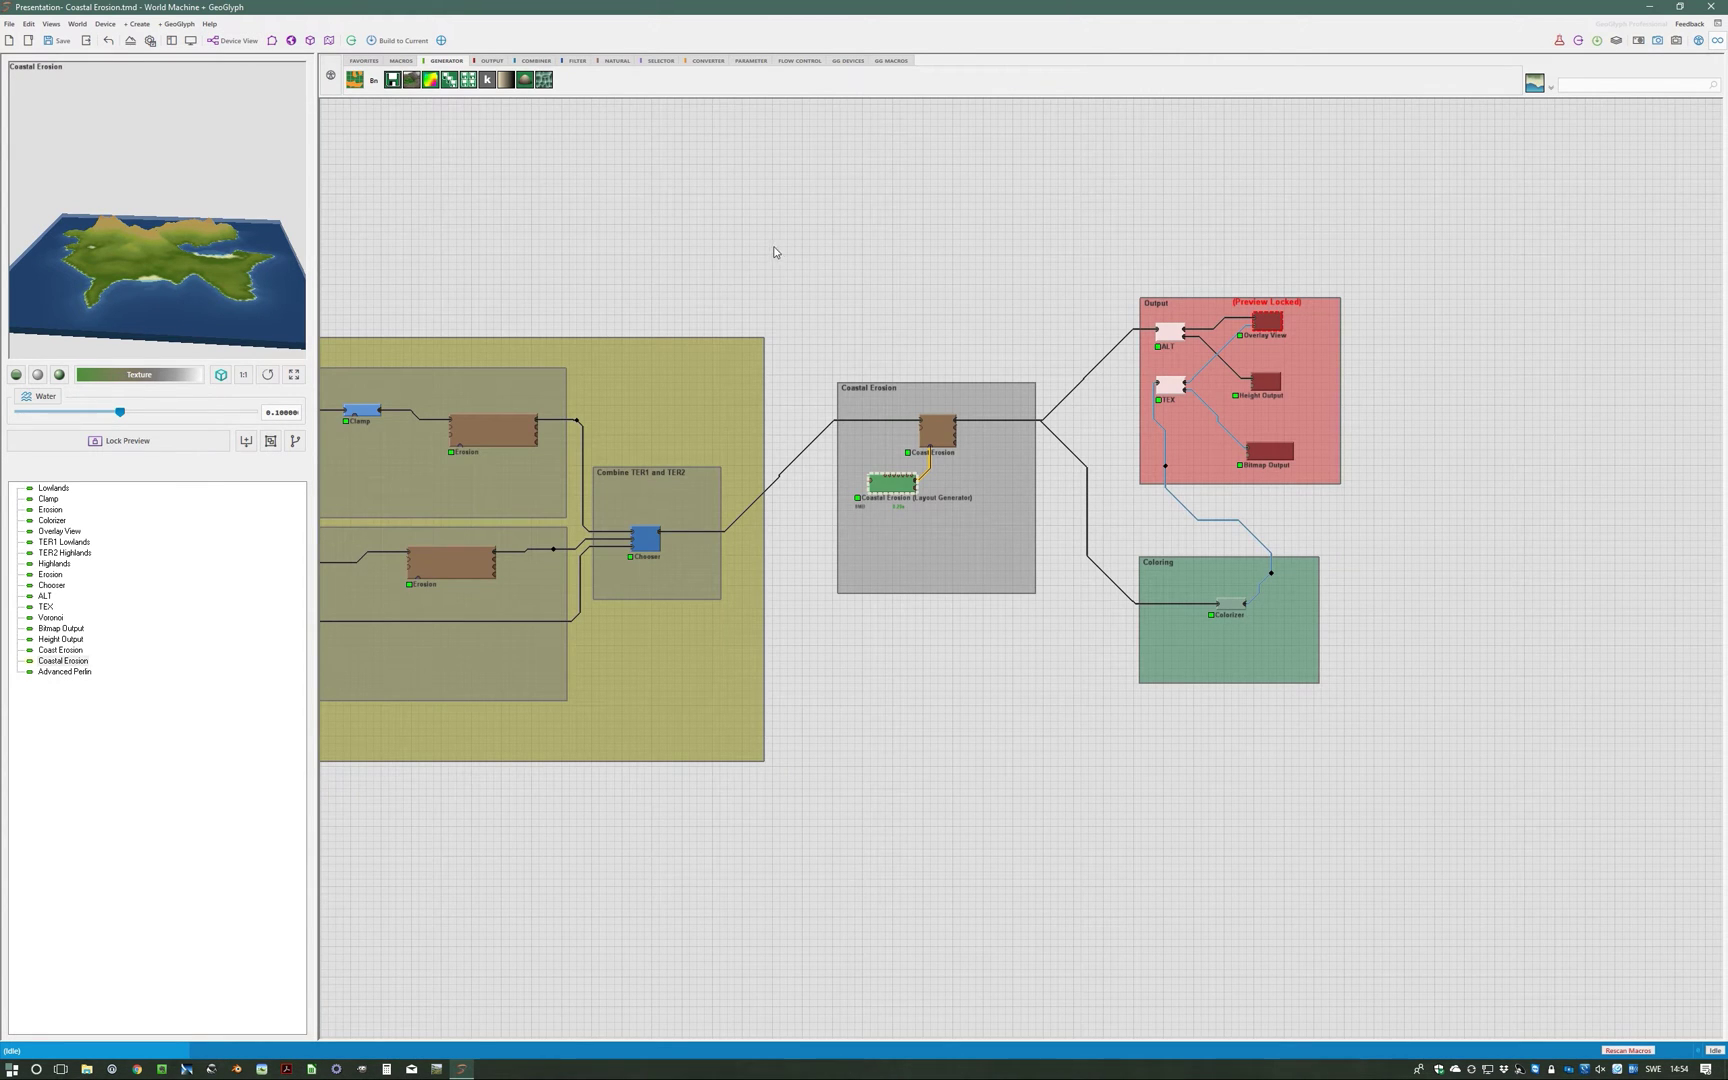
pyautogui.scroll(-1, 780, 253)
pyautogui.moveTo(788, 254); pyautogui.dragTo(830, 360, button='middle')
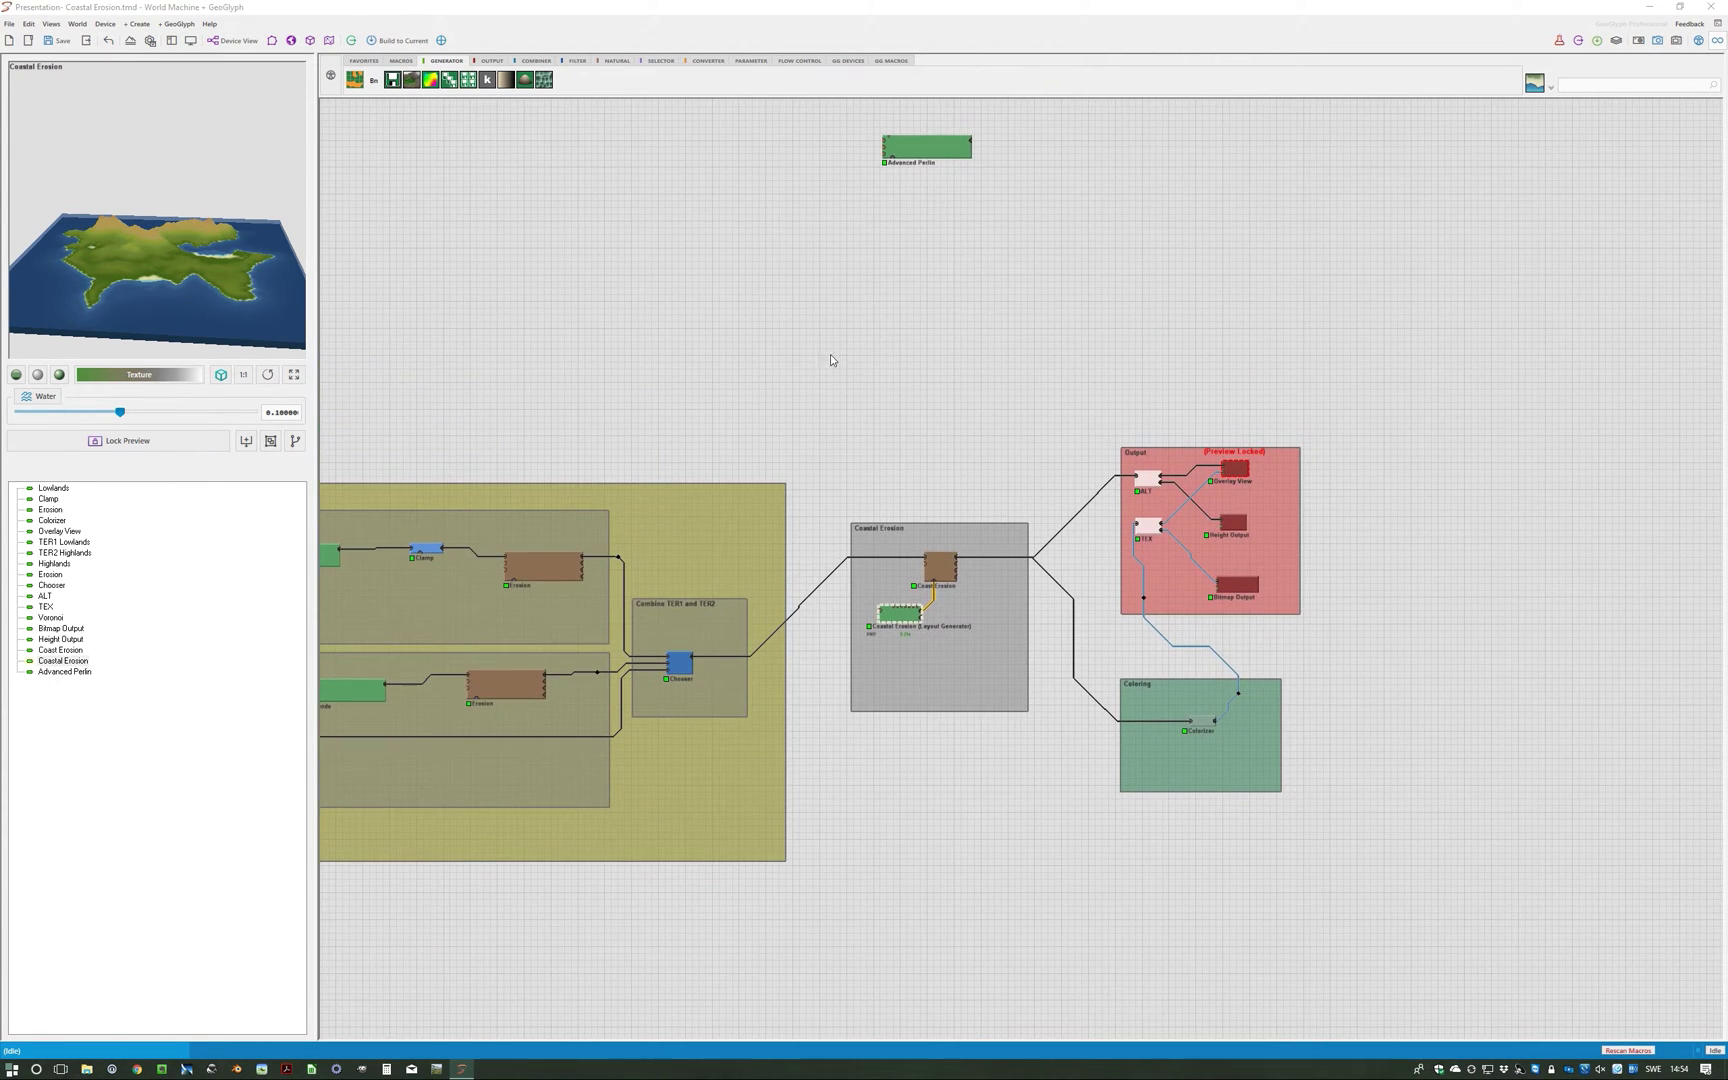
pyautogui.click(945, 148)
pyautogui.moveTo(943, 150); pyautogui.dragTo(950, 431)
pyautogui.moveTo(1042, 416); pyautogui.dragTo(1079, 243, button='middle')
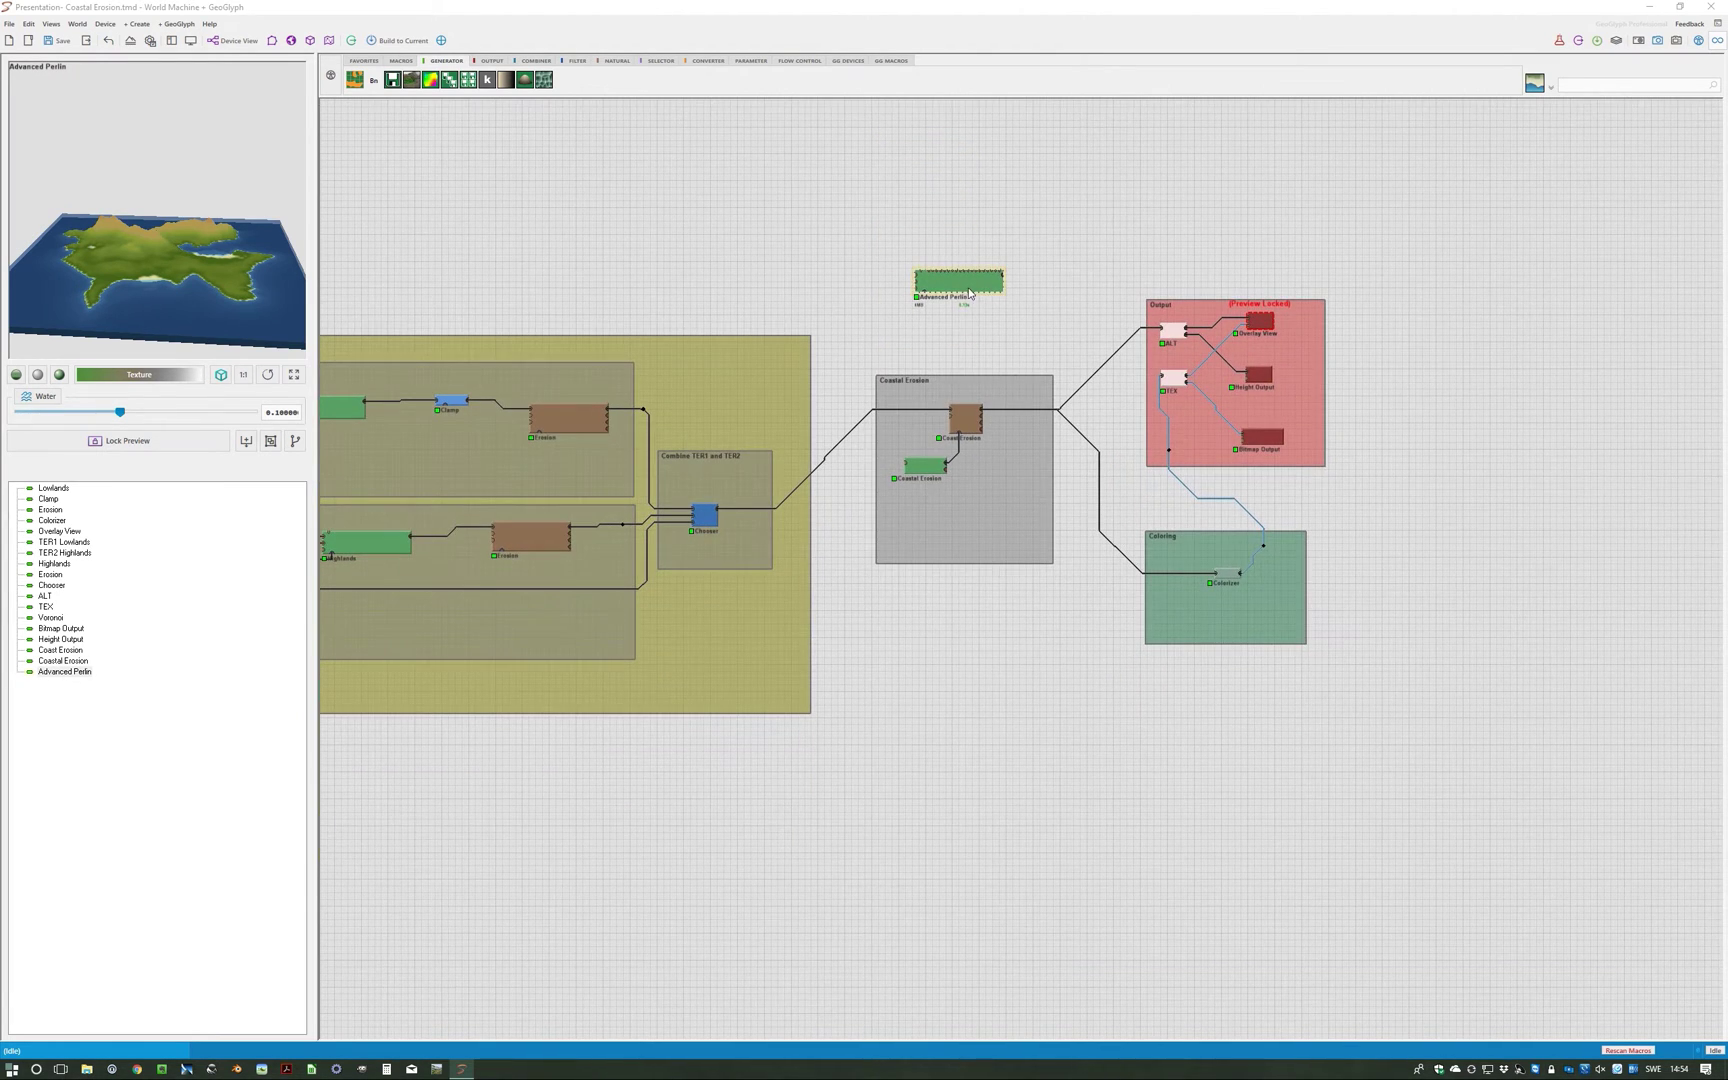
pyautogui.moveTo(969, 291); pyautogui.dragTo(993, 508)
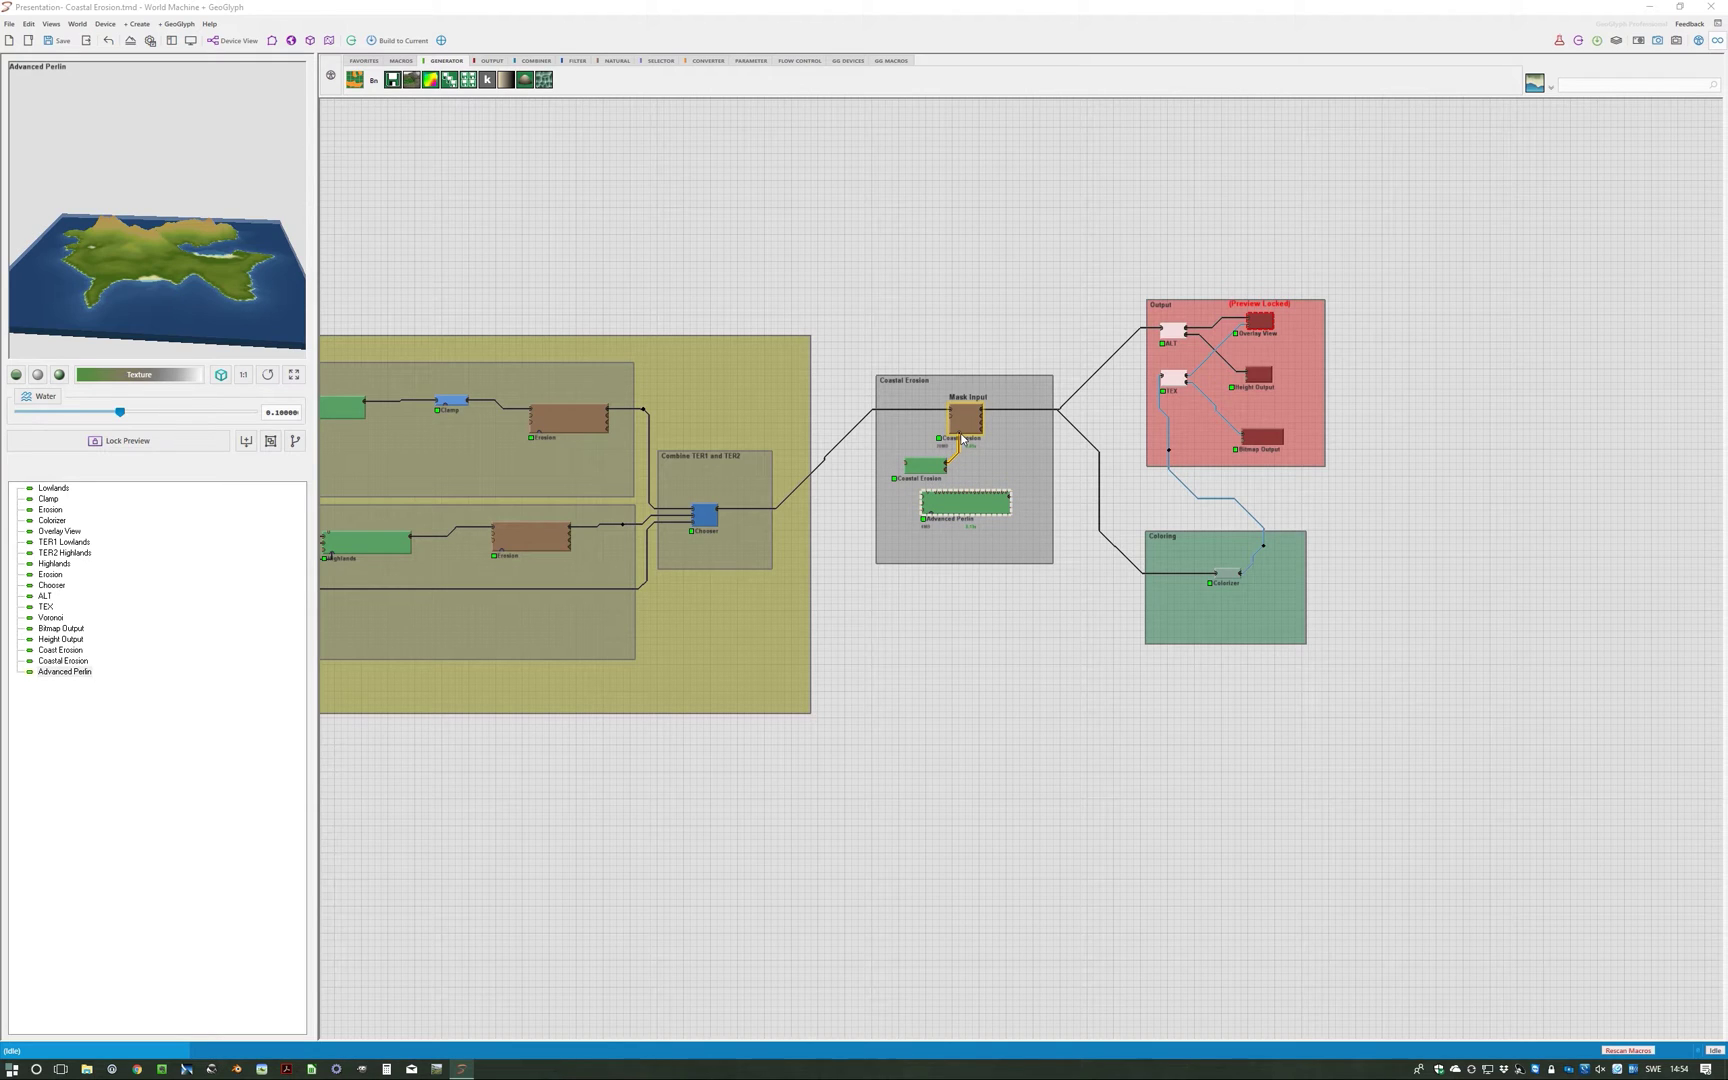
# Step: Rewire Coast Erosion's Mask Input to the Advanced Perlin output
pyautogui.moveTo(962, 438); pyautogui.dragTo(959, 462)
pyautogui.click(951, 472)
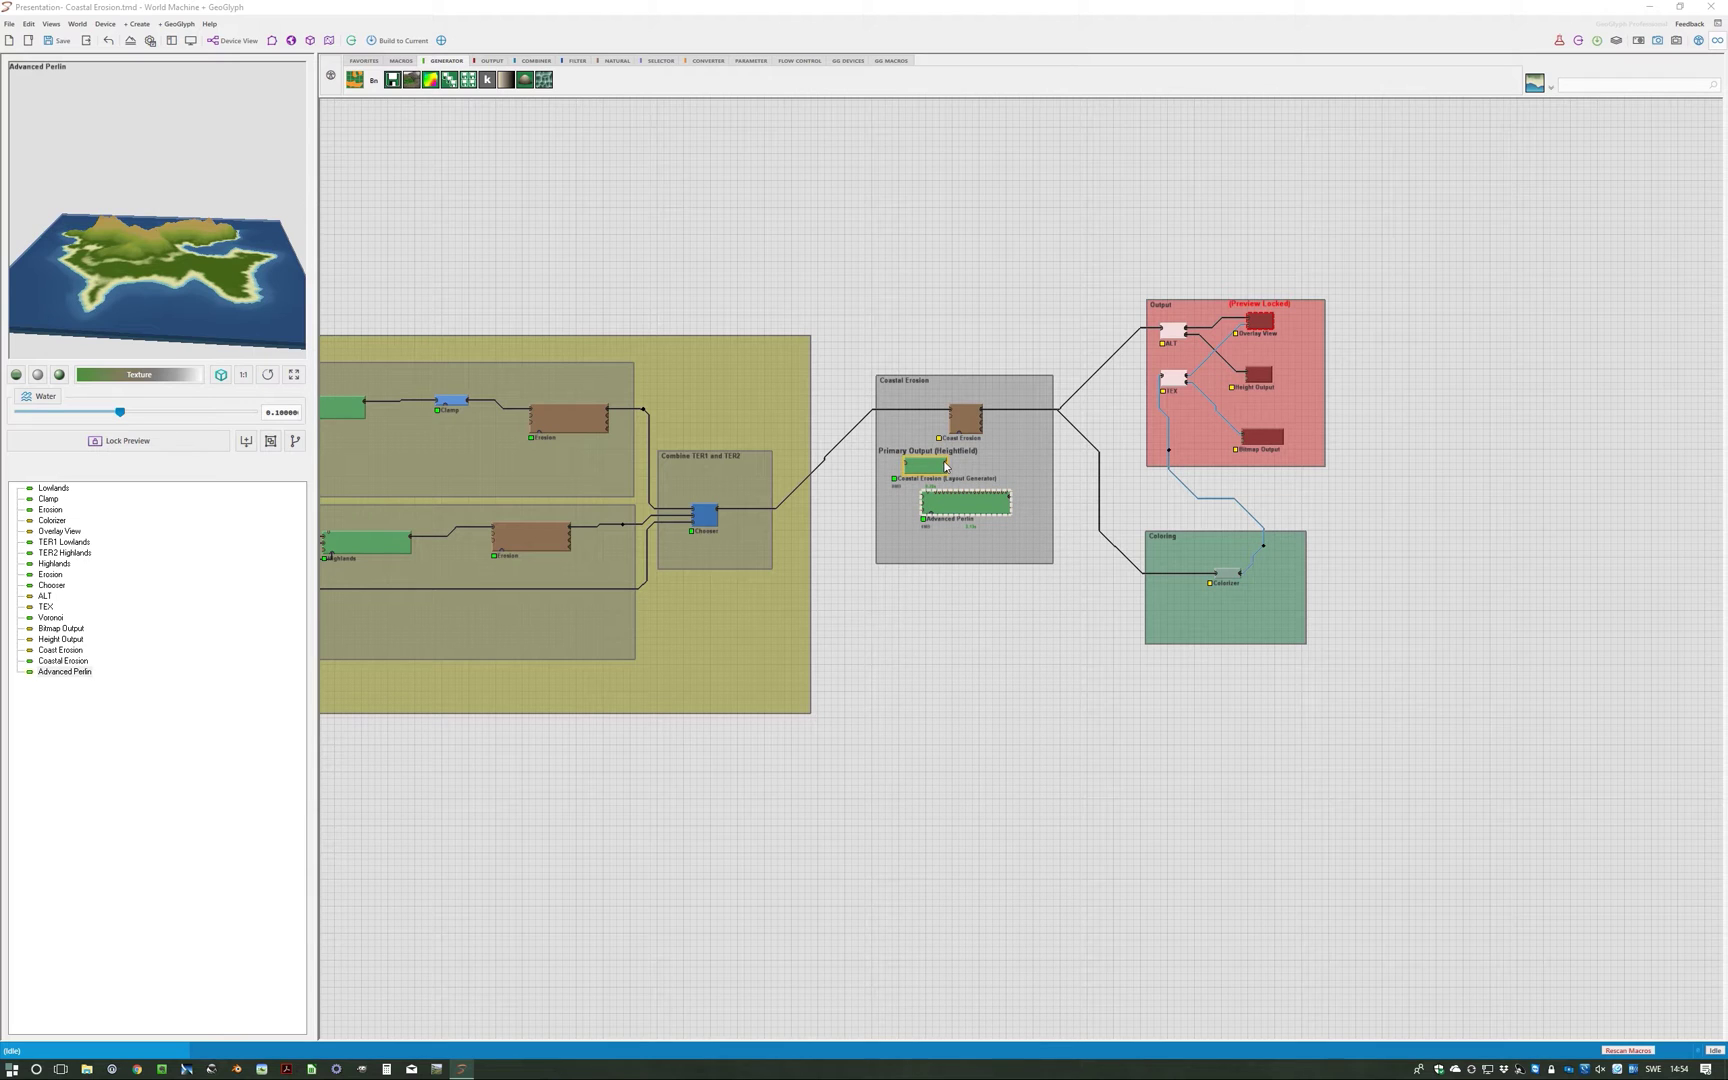
pyautogui.moveTo(946, 466)
pyautogui.mouseDown()
pyautogui.moveTo(927, 505)
pyautogui.moveTo(1003, 492)
pyautogui.moveTo(962, 438)
pyautogui.mouseUp()
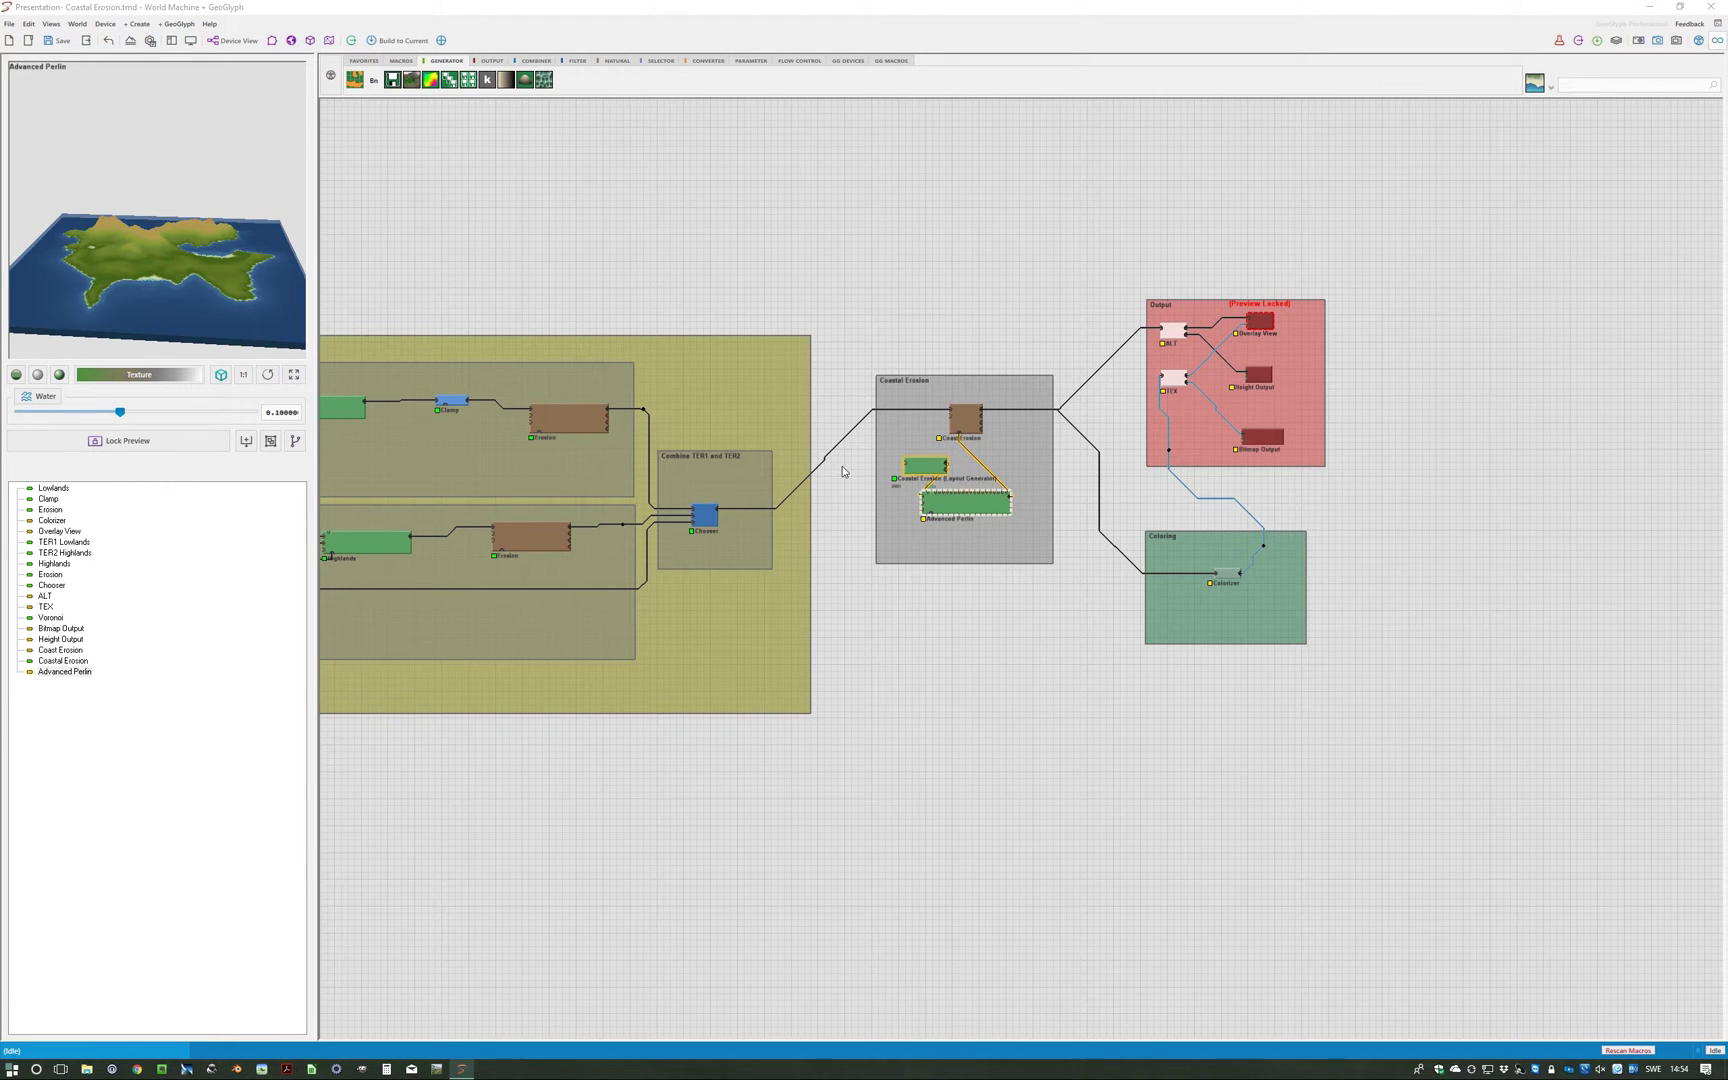
pyautogui.click(309, 44)
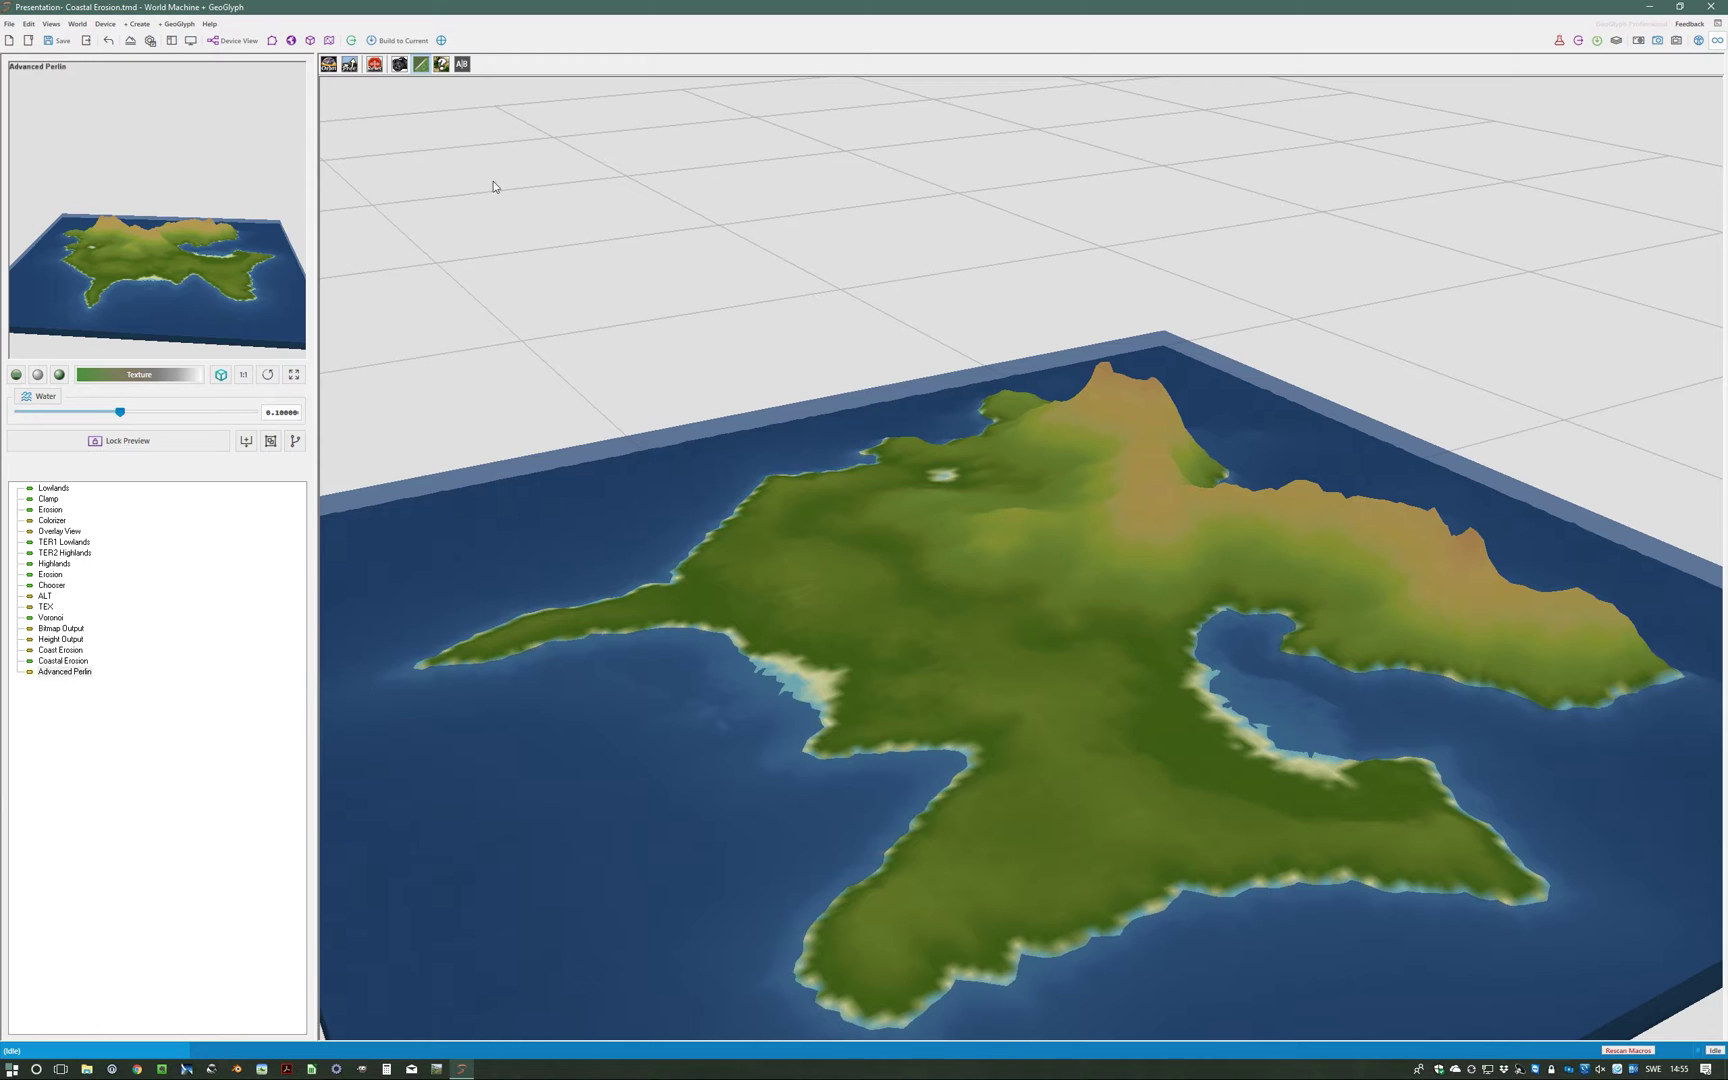
# Step: Rebuild the terrain with the Perlin mask and zoom in and out on the patchy coastlines
pyautogui.click(350, 41)
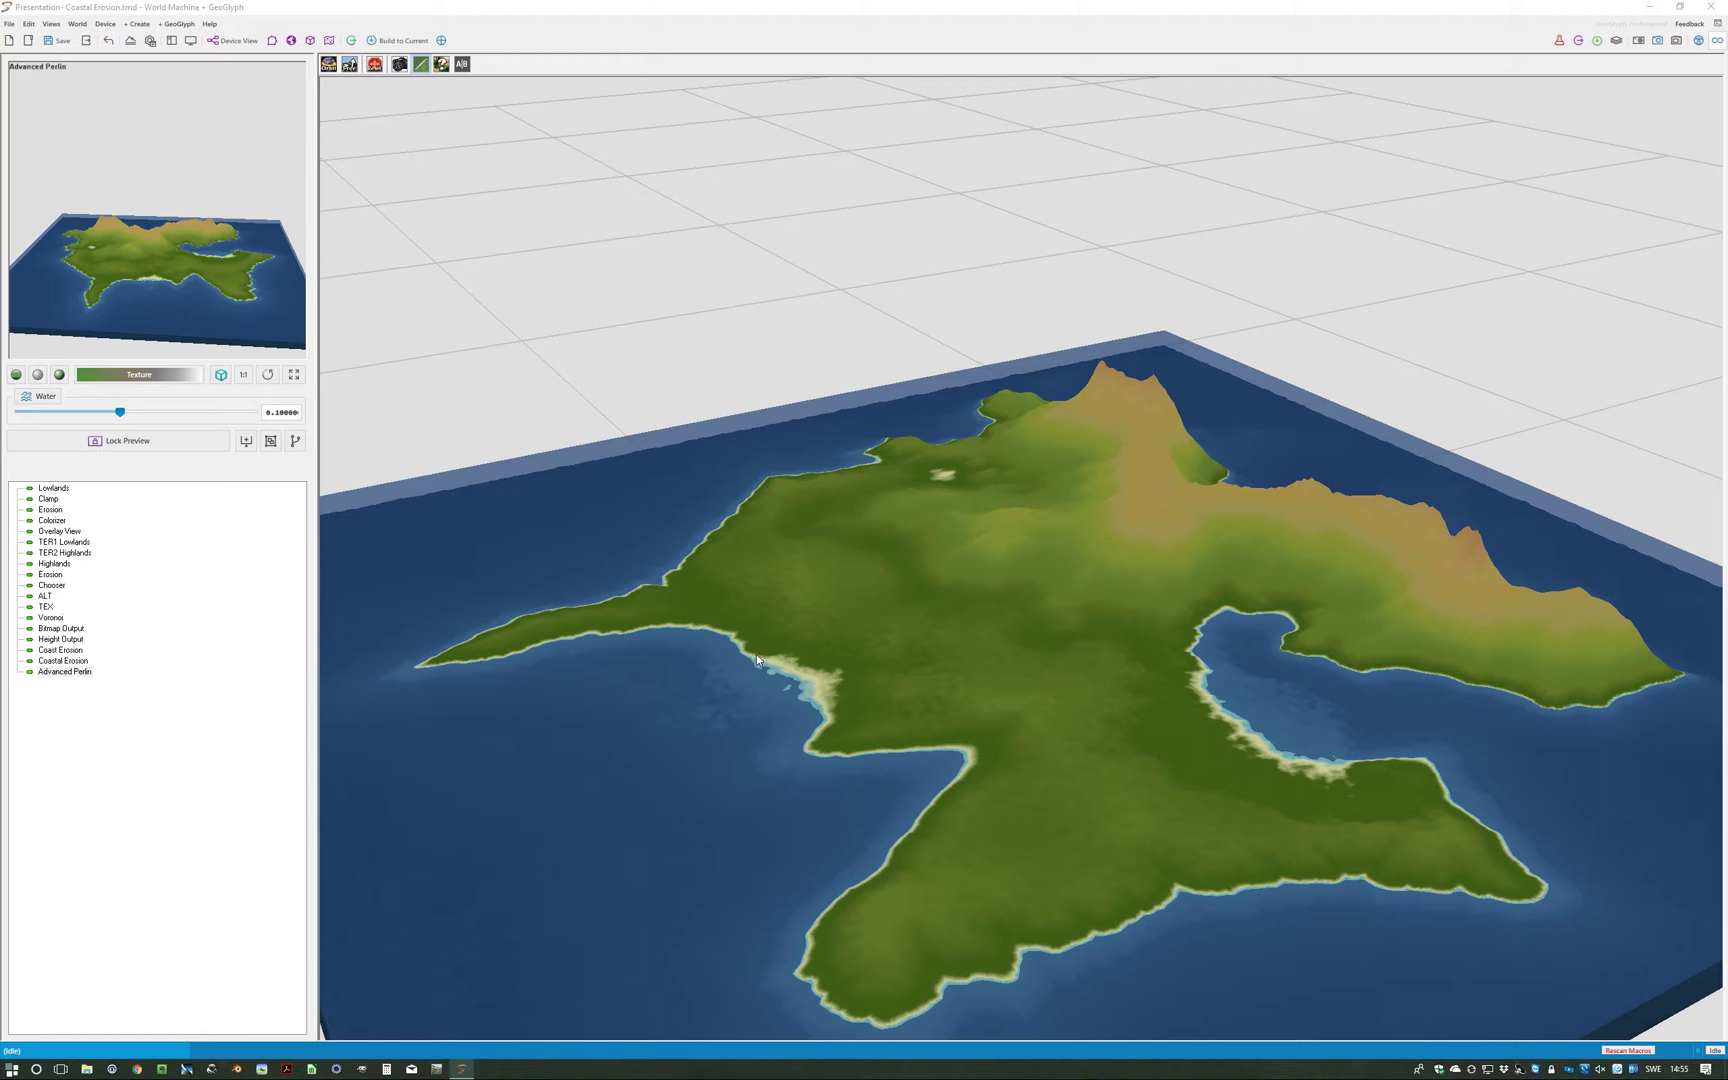
pyautogui.scroll(5, 1150, 815)
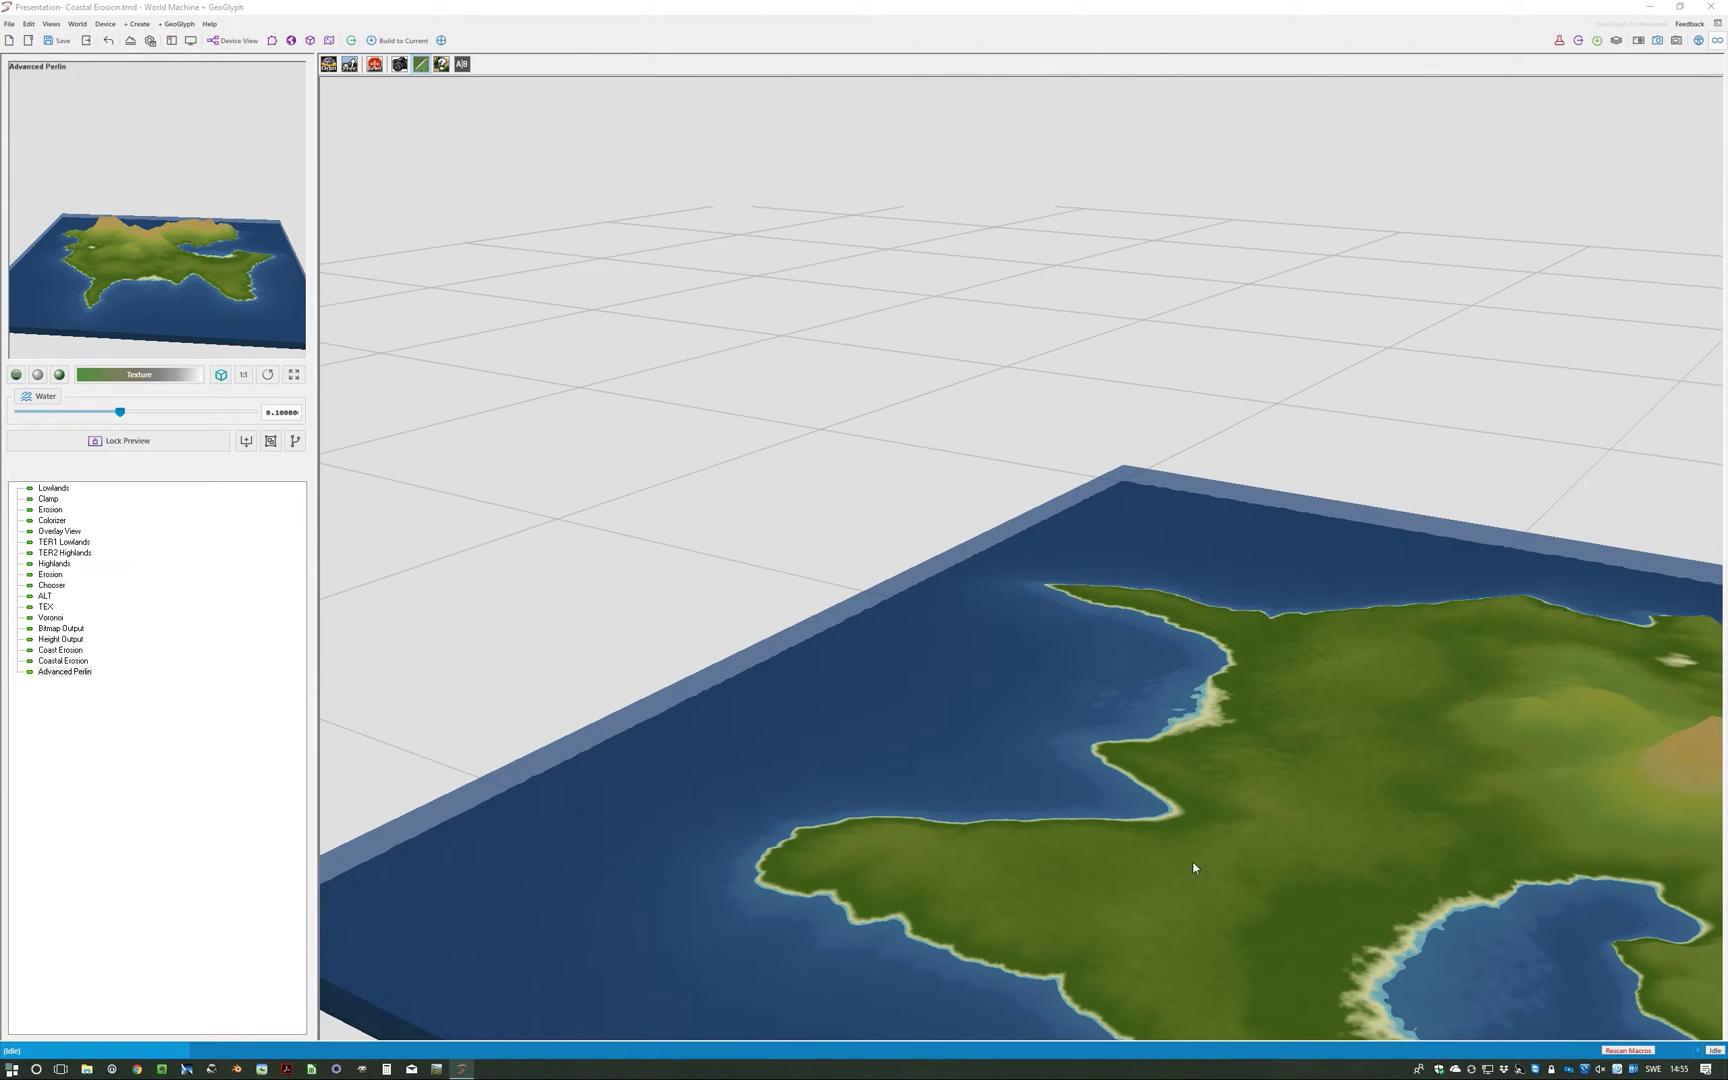
pyautogui.scroll(-5, 1193, 868)
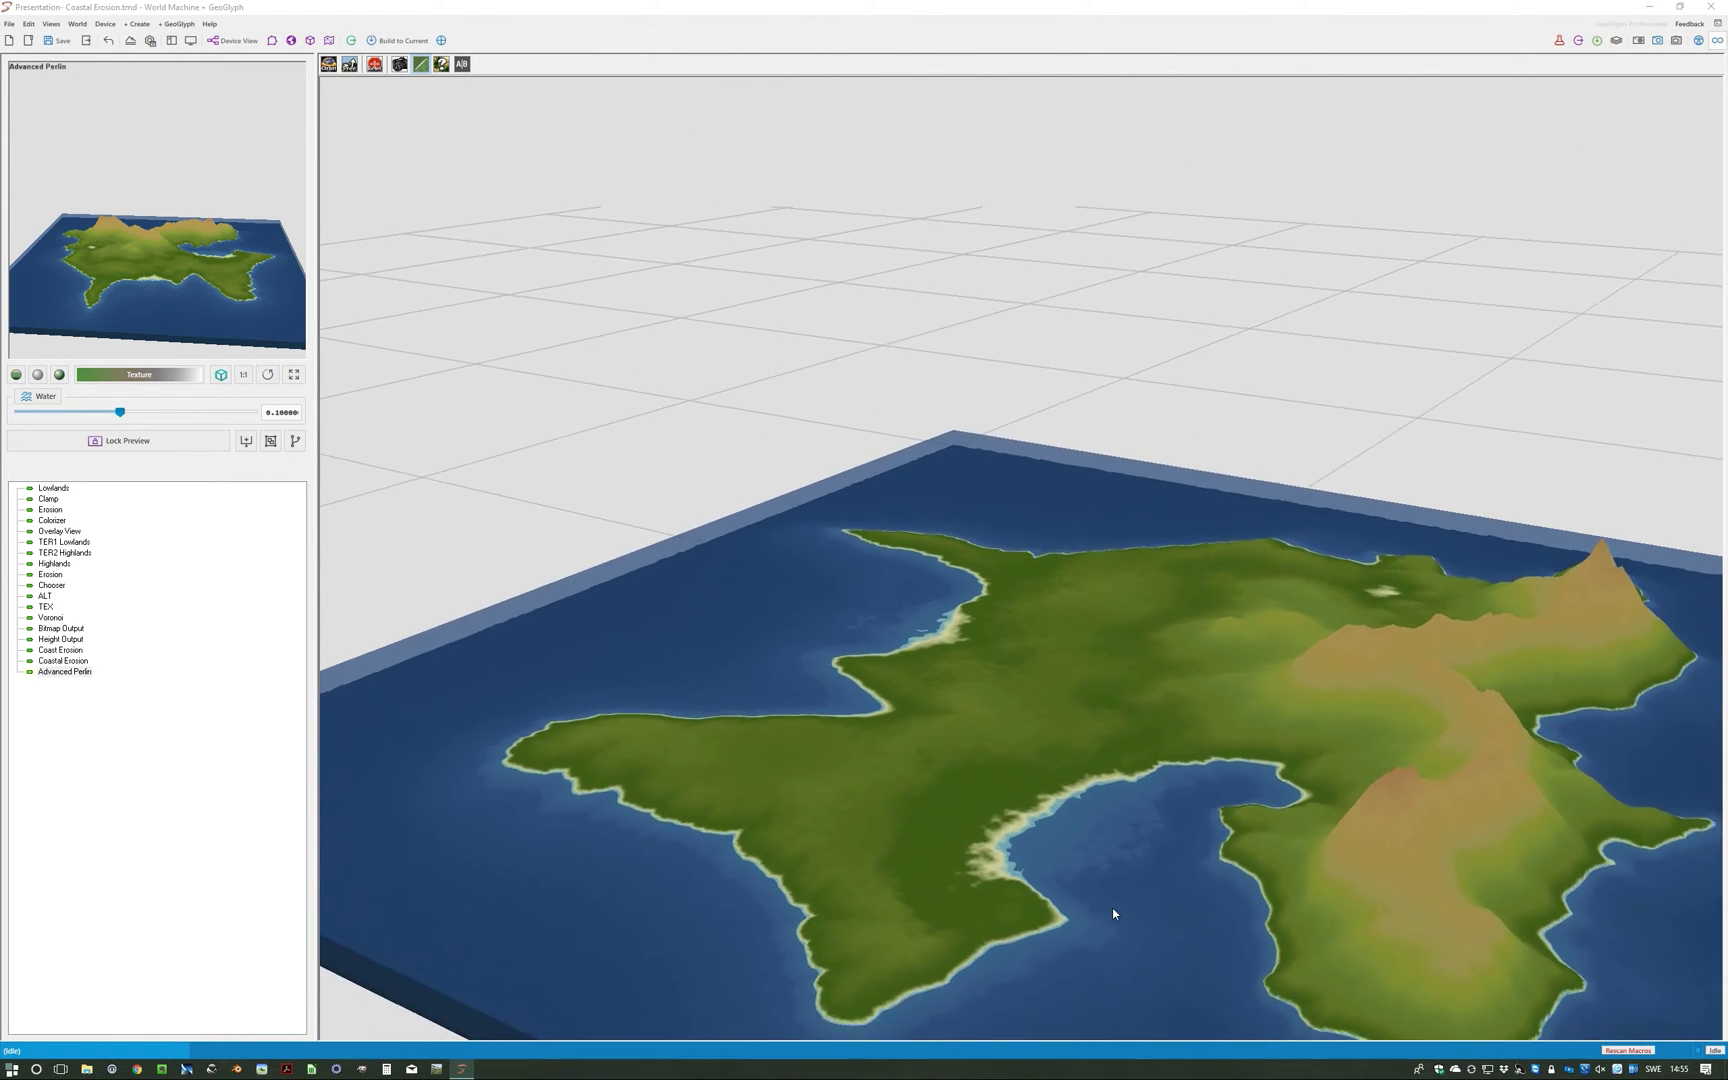
pyautogui.scroll(5, 1113, 909)
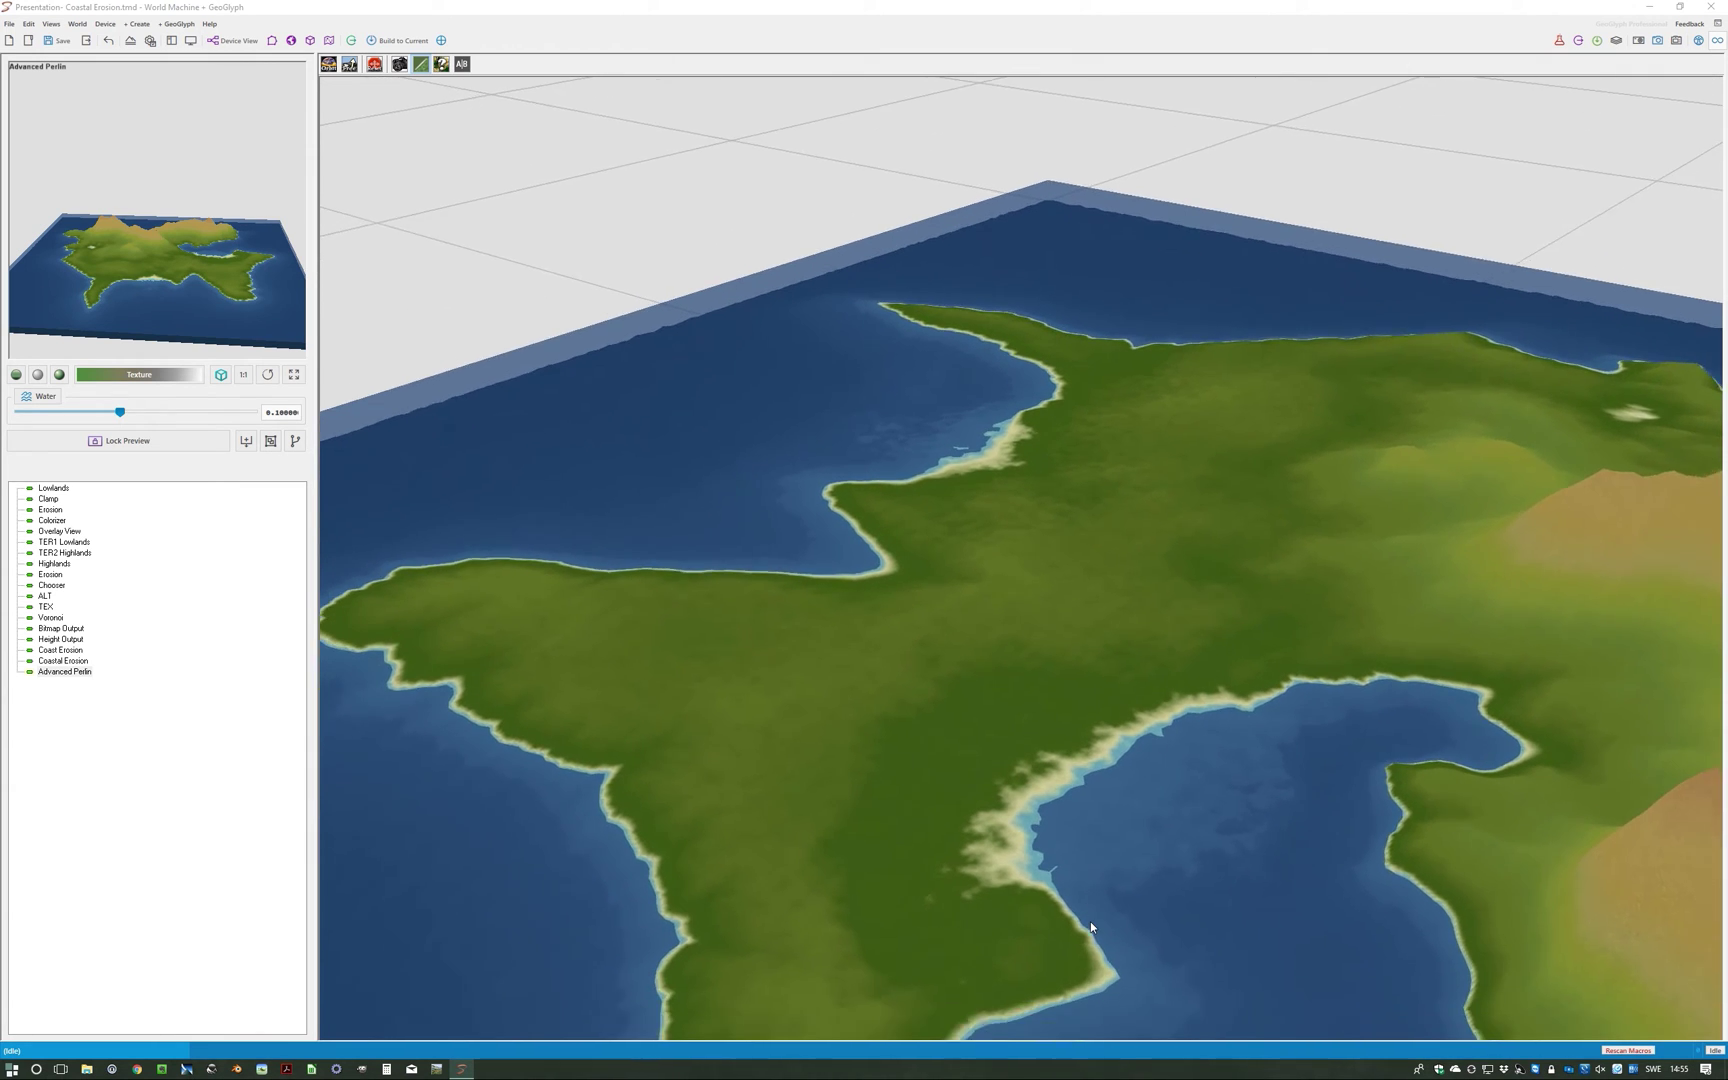
pyautogui.scroll(-3, 1091, 924)
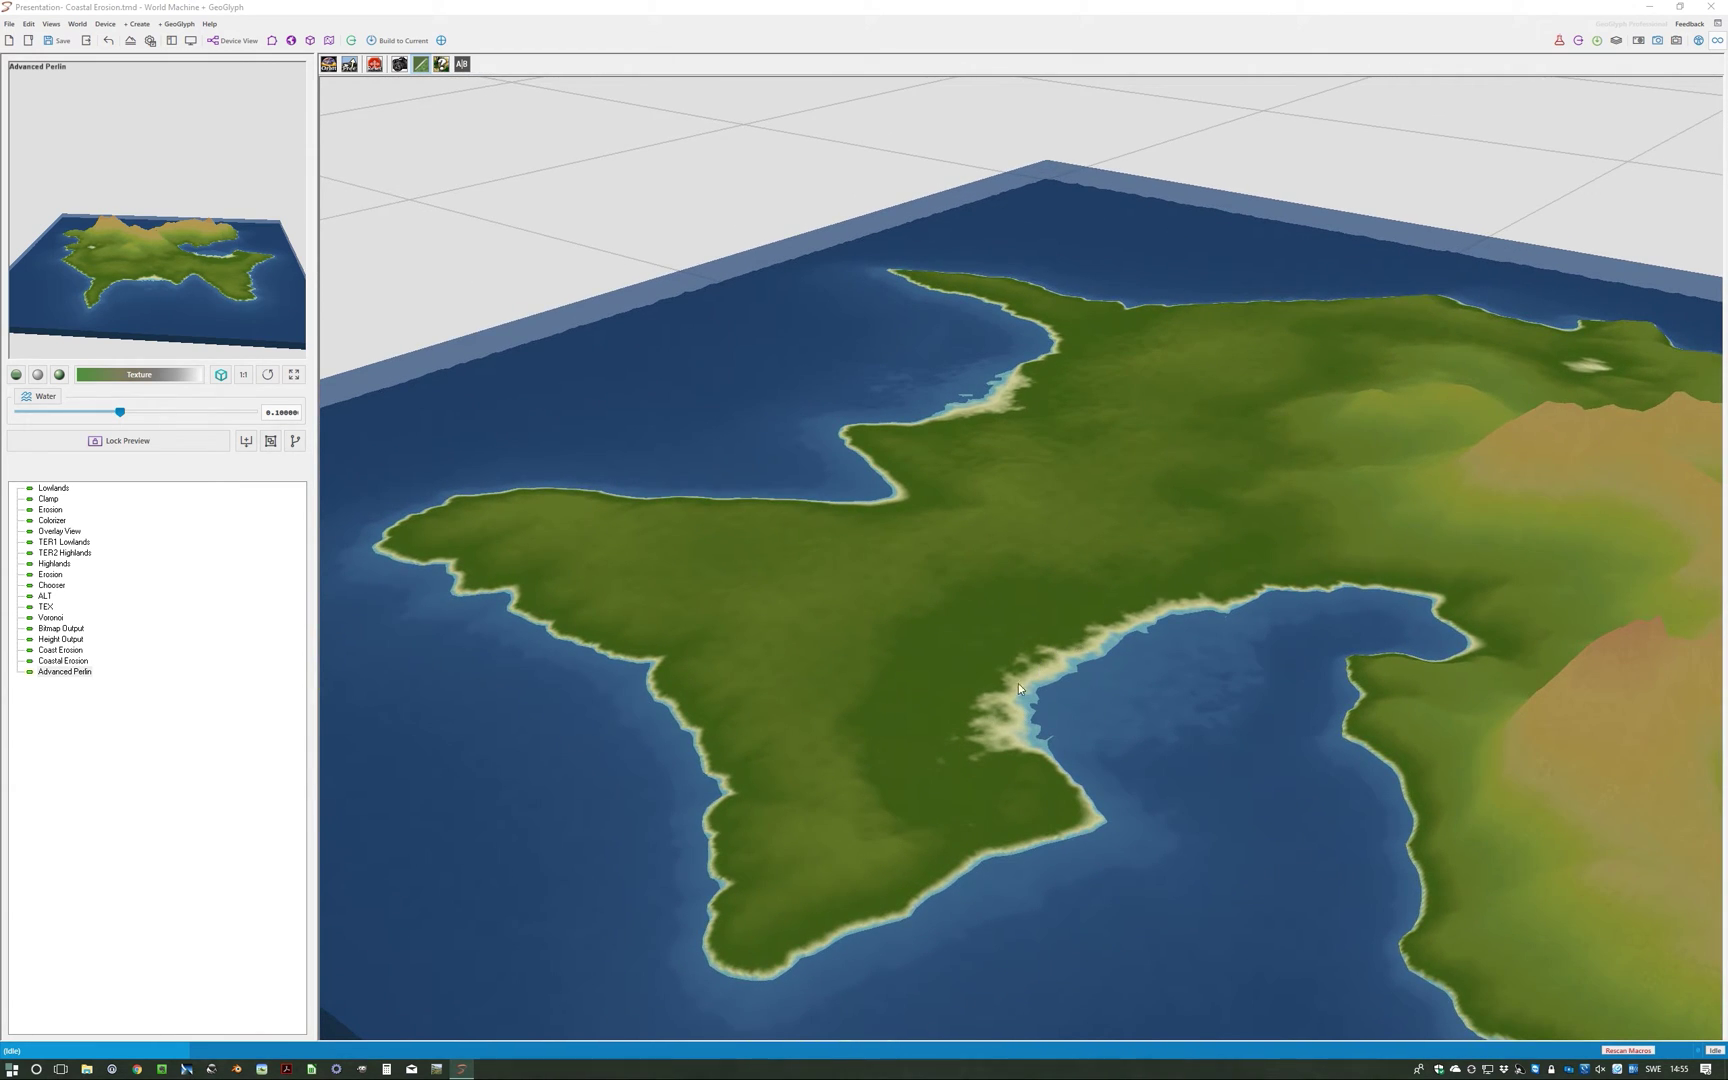
# Step: Review the Advanced Perlin settings and confirm them
pyautogui.click(232, 40)
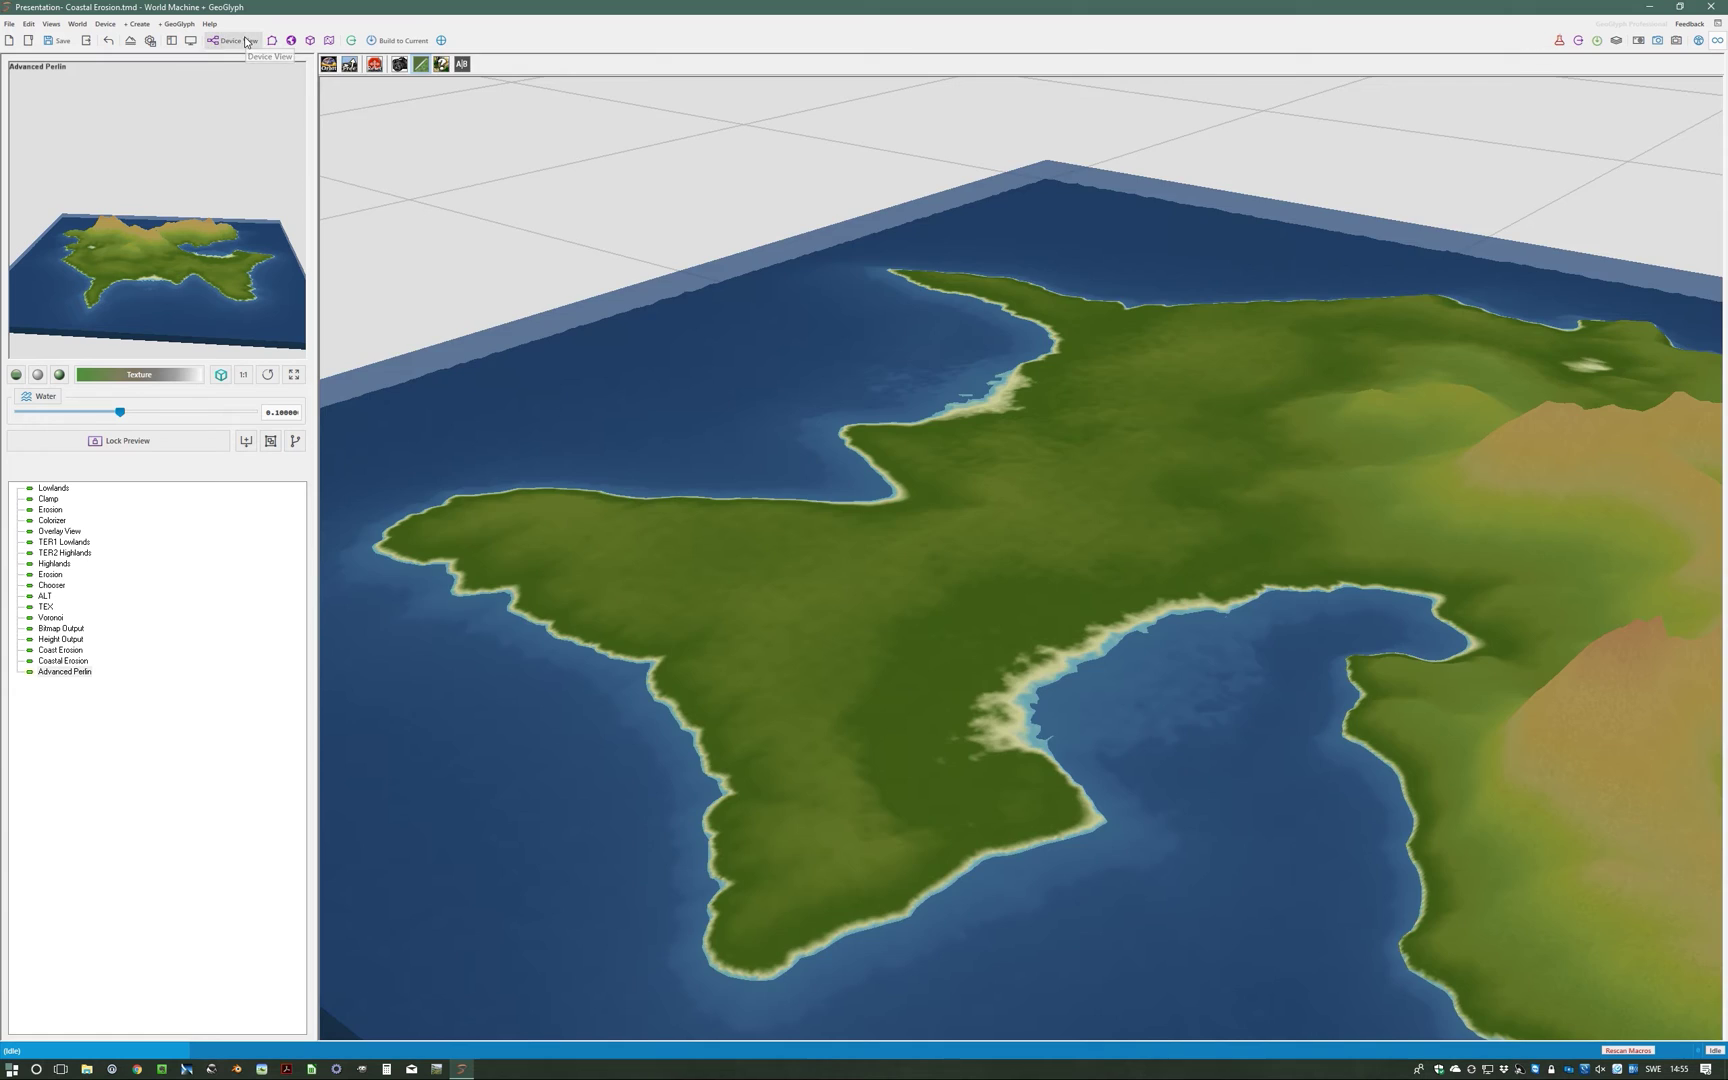
pyautogui.doubleClick(986, 505)
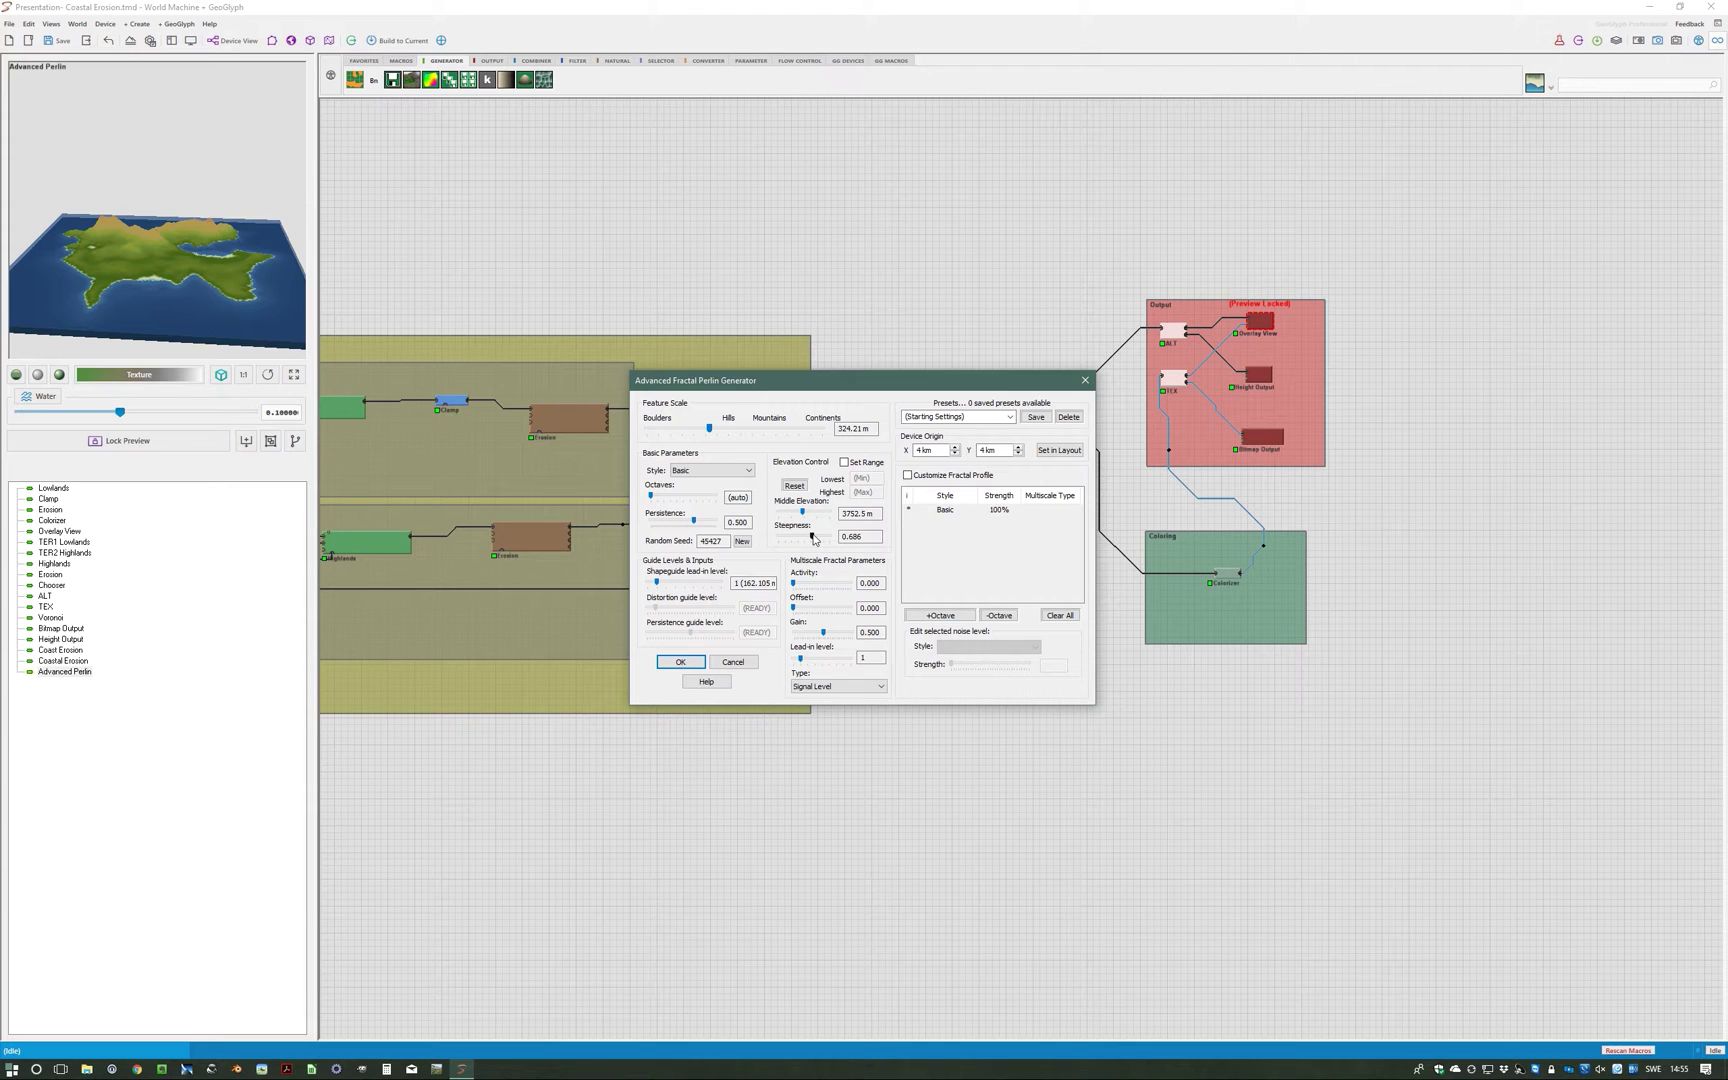
pyautogui.click(680, 662)
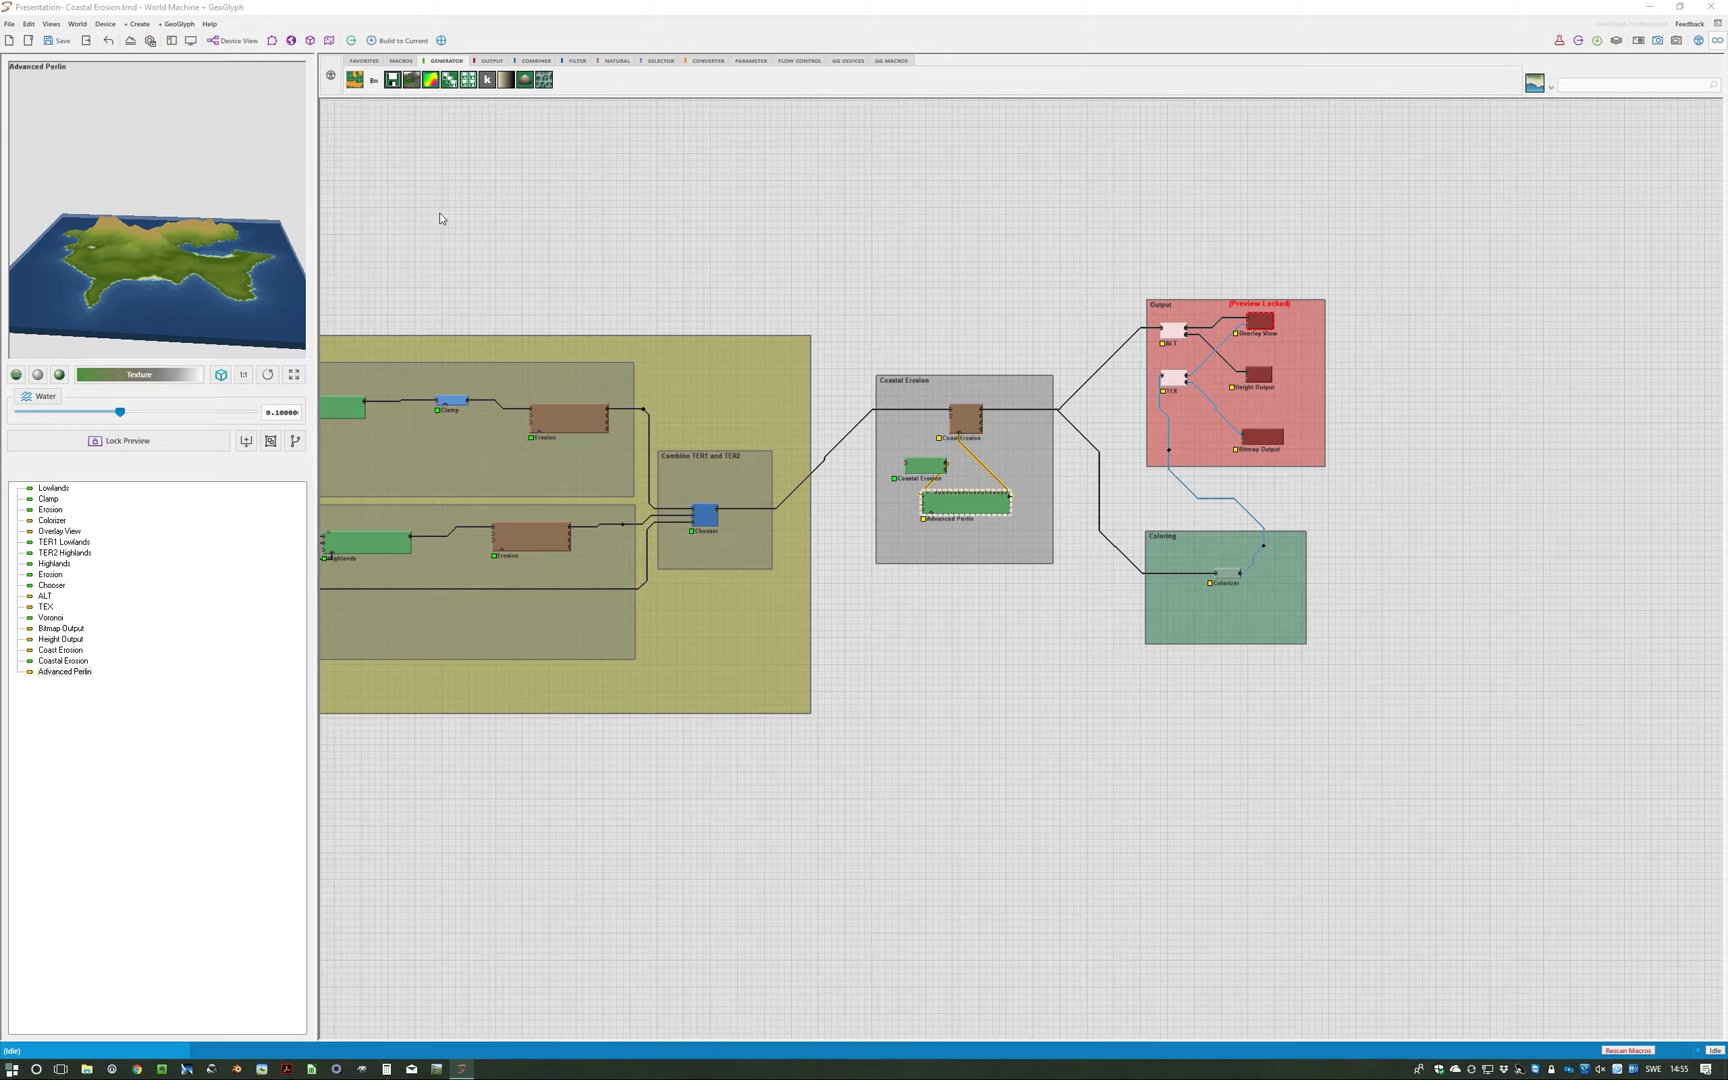
# Step: Rebuild the island terrain in 3D view, then return to the node graph
pyautogui.click(311, 42)
pyautogui.scroll(3, 823, 656)
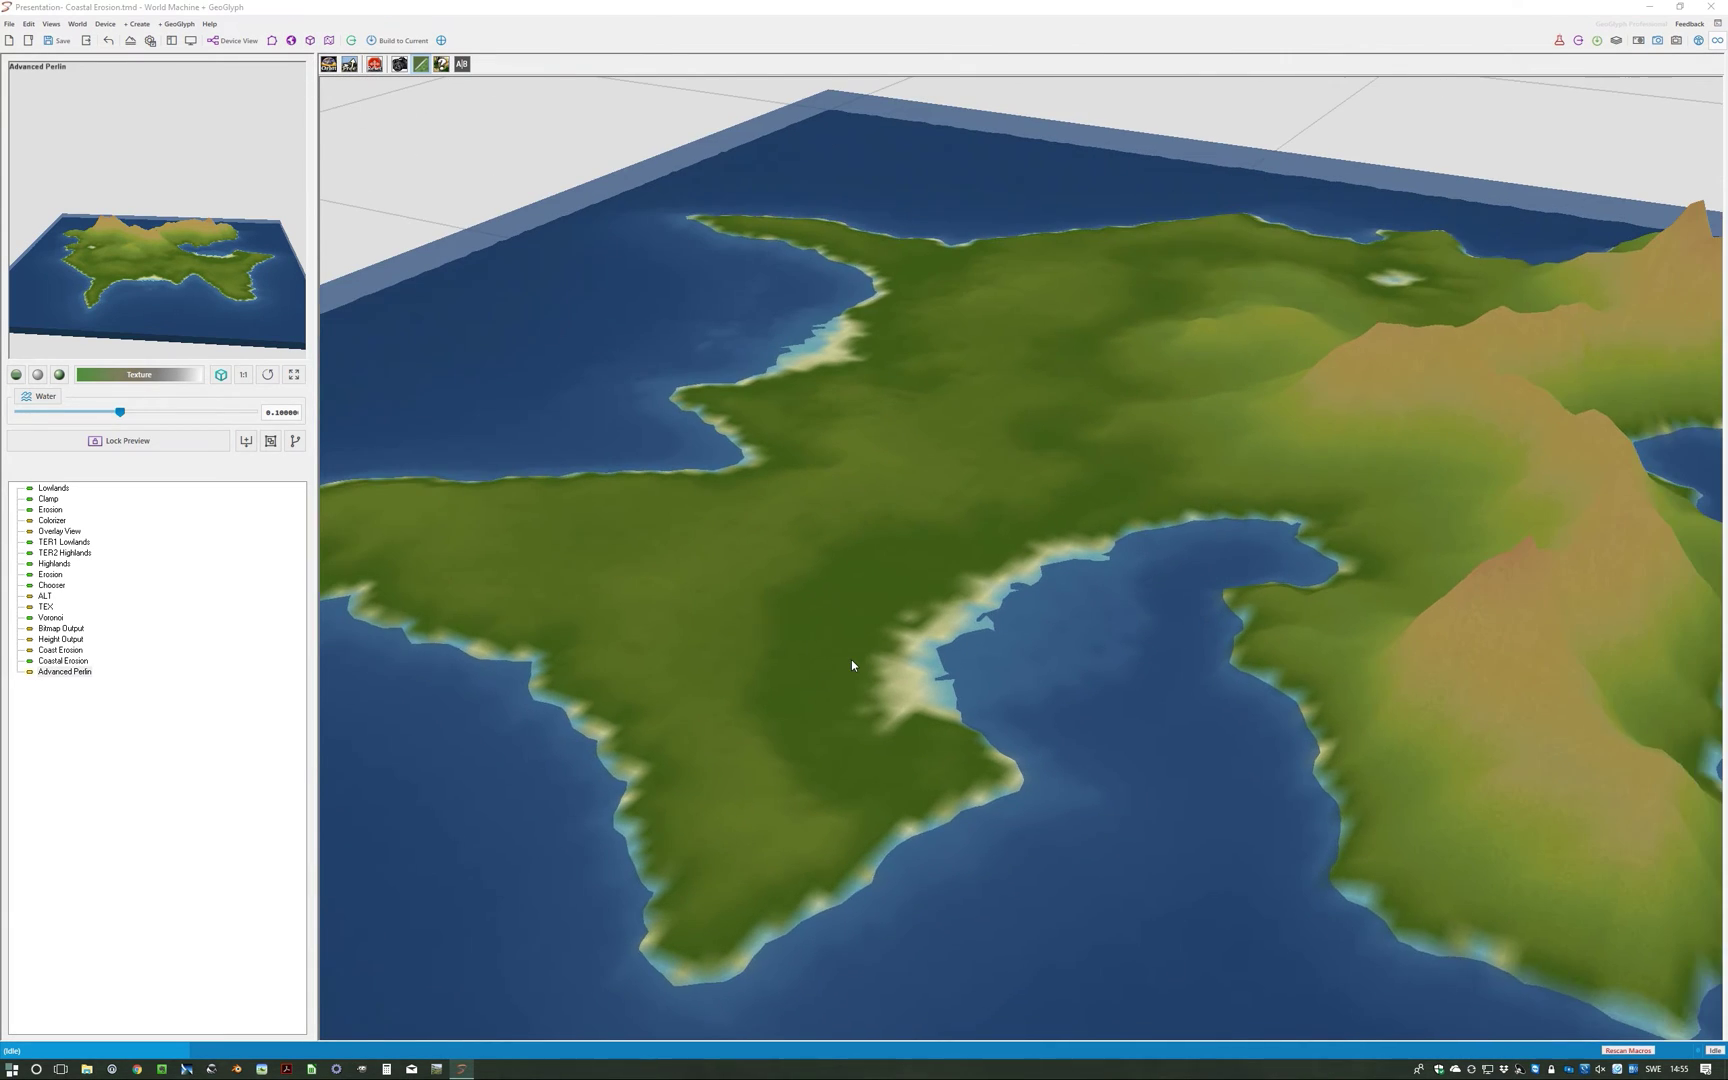
pyautogui.scroll(-4, 888, 620)
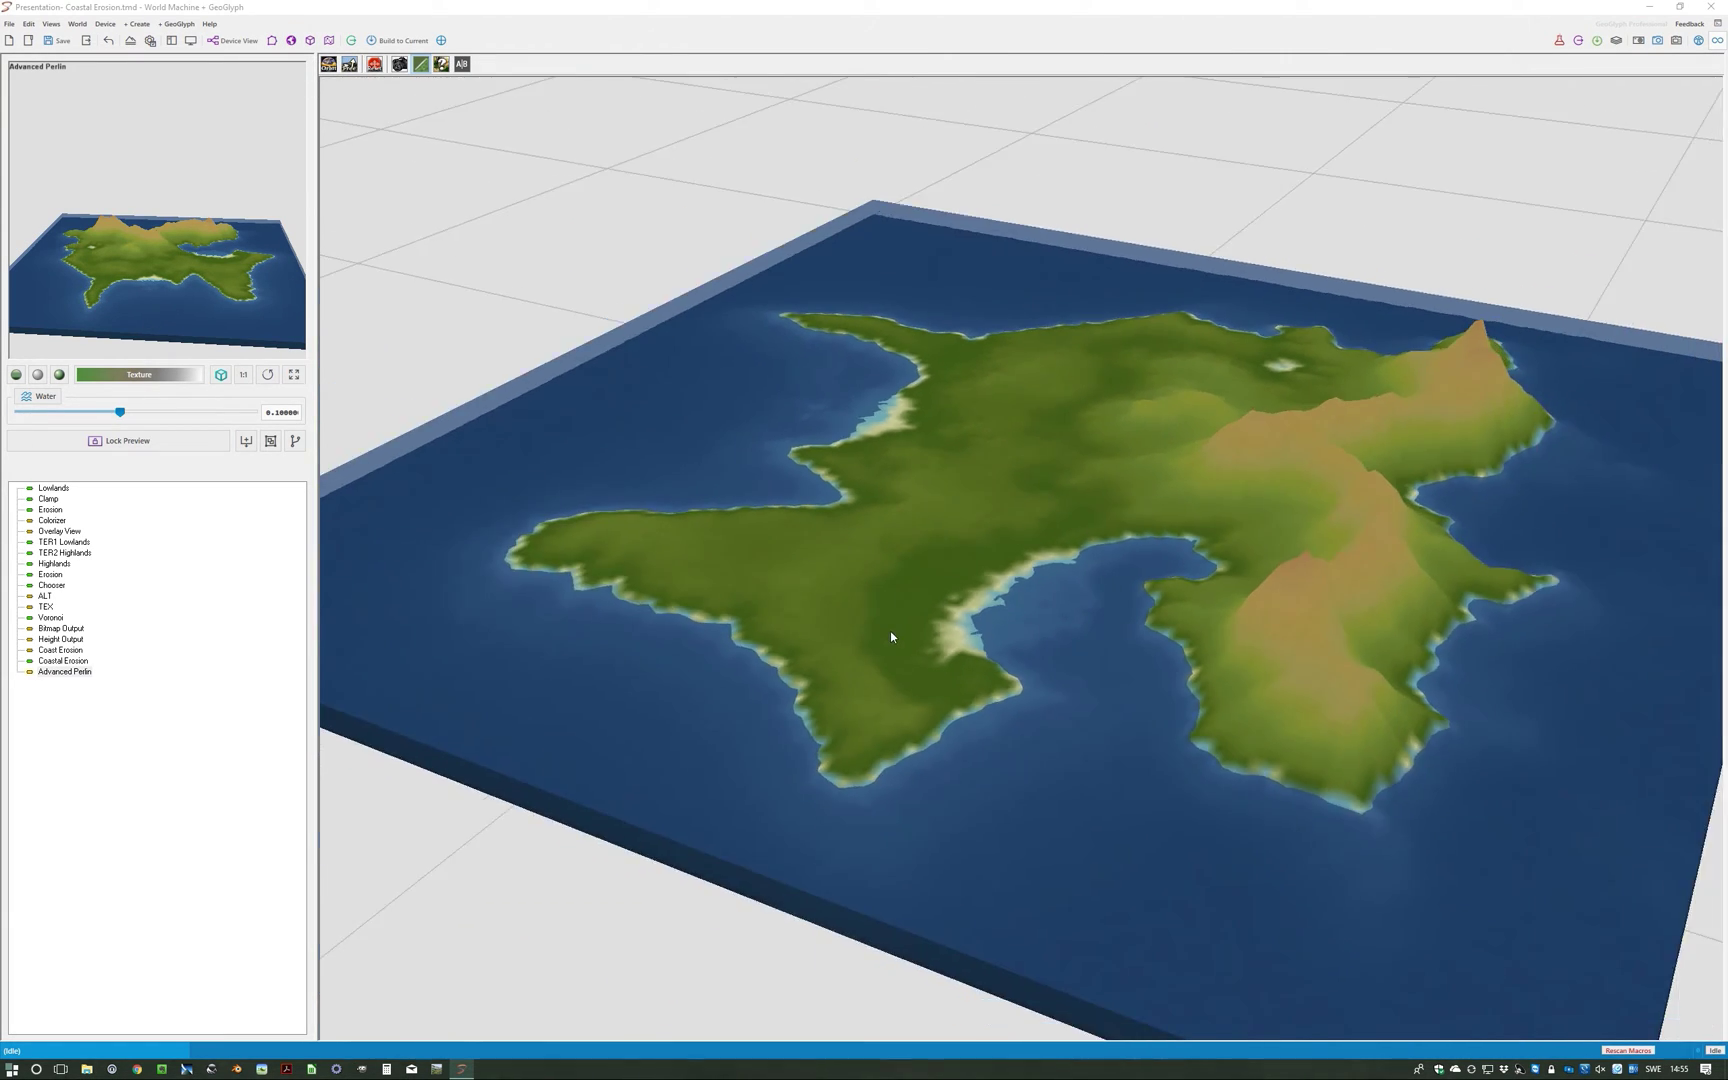
pyautogui.click(348, 42)
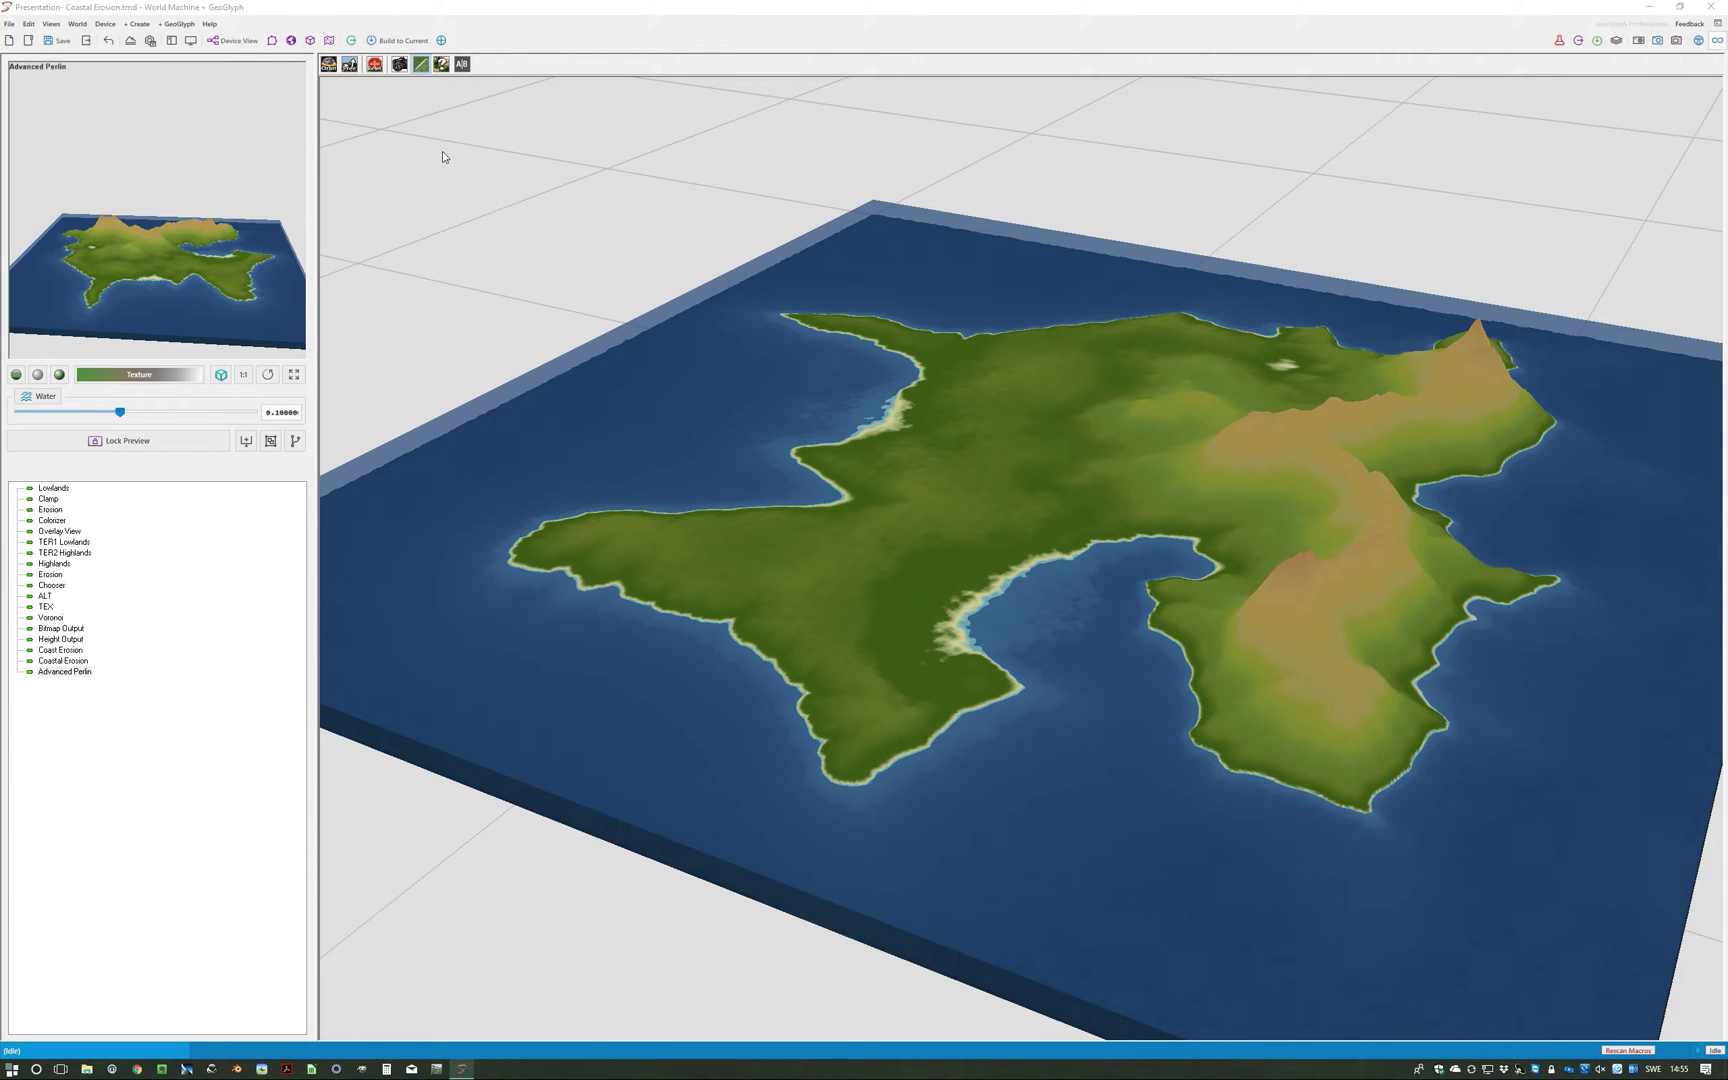
pyautogui.click(252, 43)
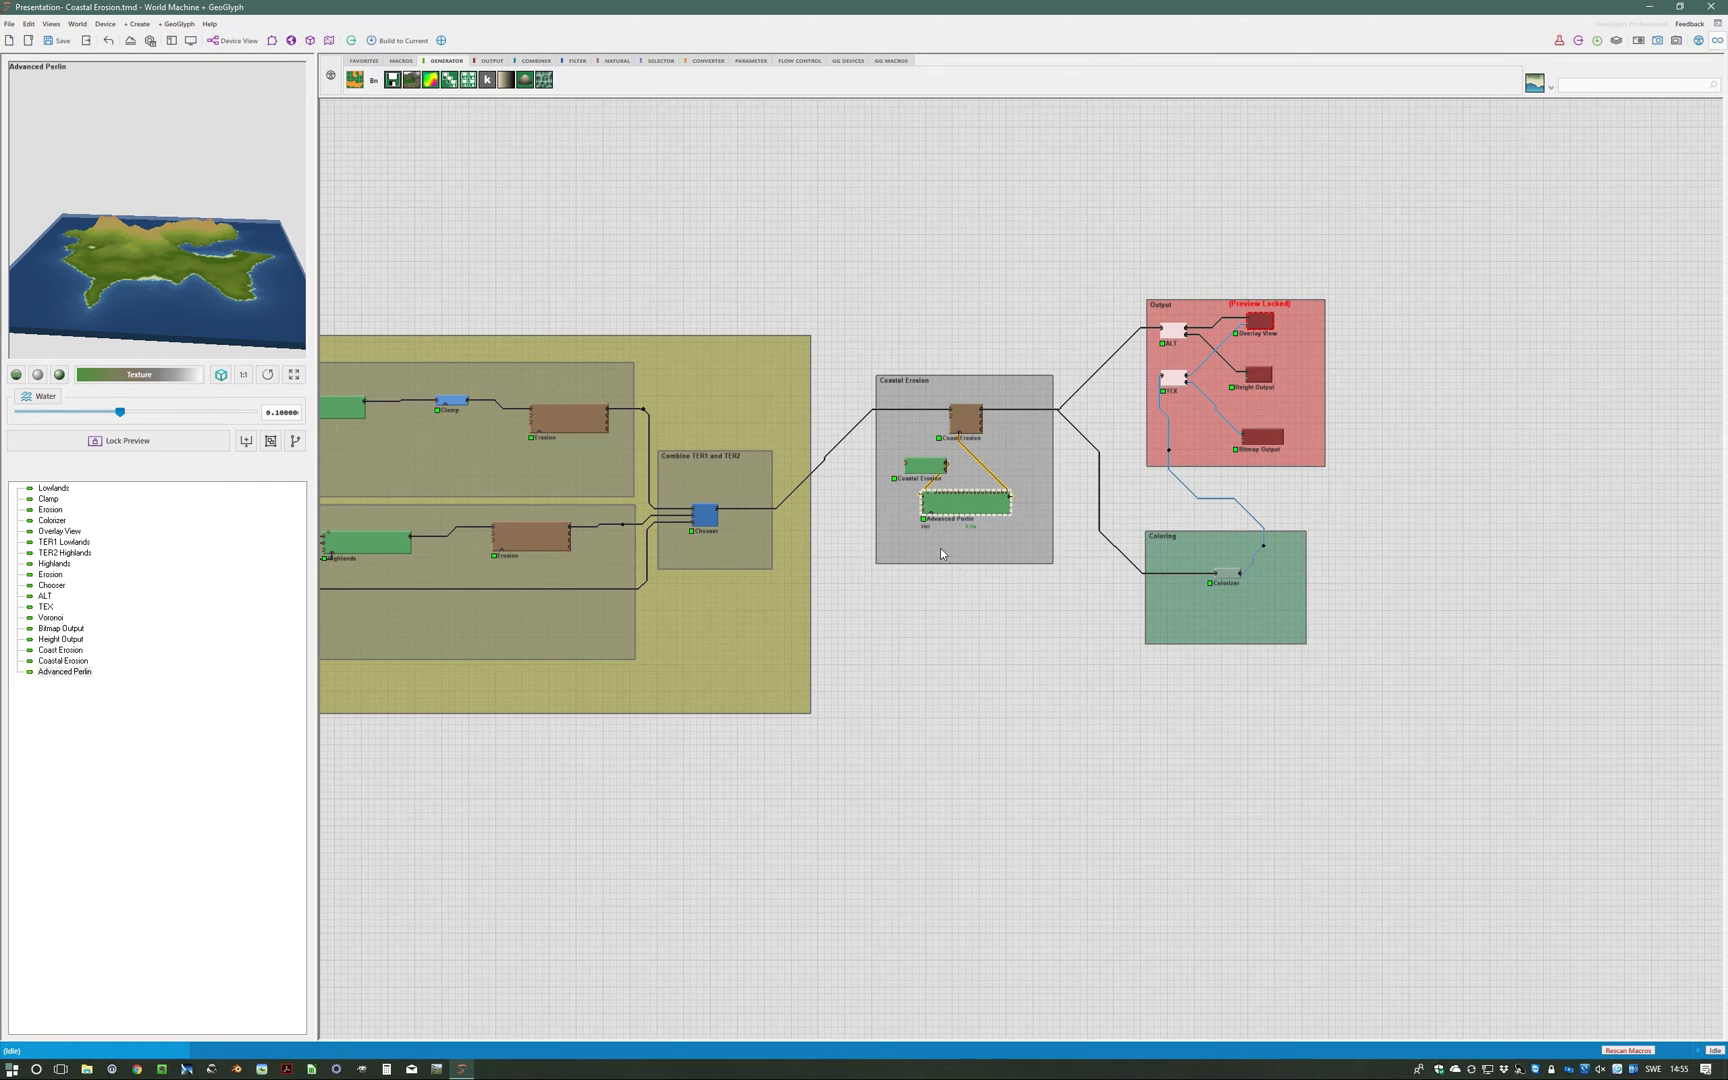
# Step: Wire the Coastal Erosion (Layout Generator) output into Advanced Perlin's Mask Input and view the island in 3D
pyautogui.scroll(3, 971, 580)
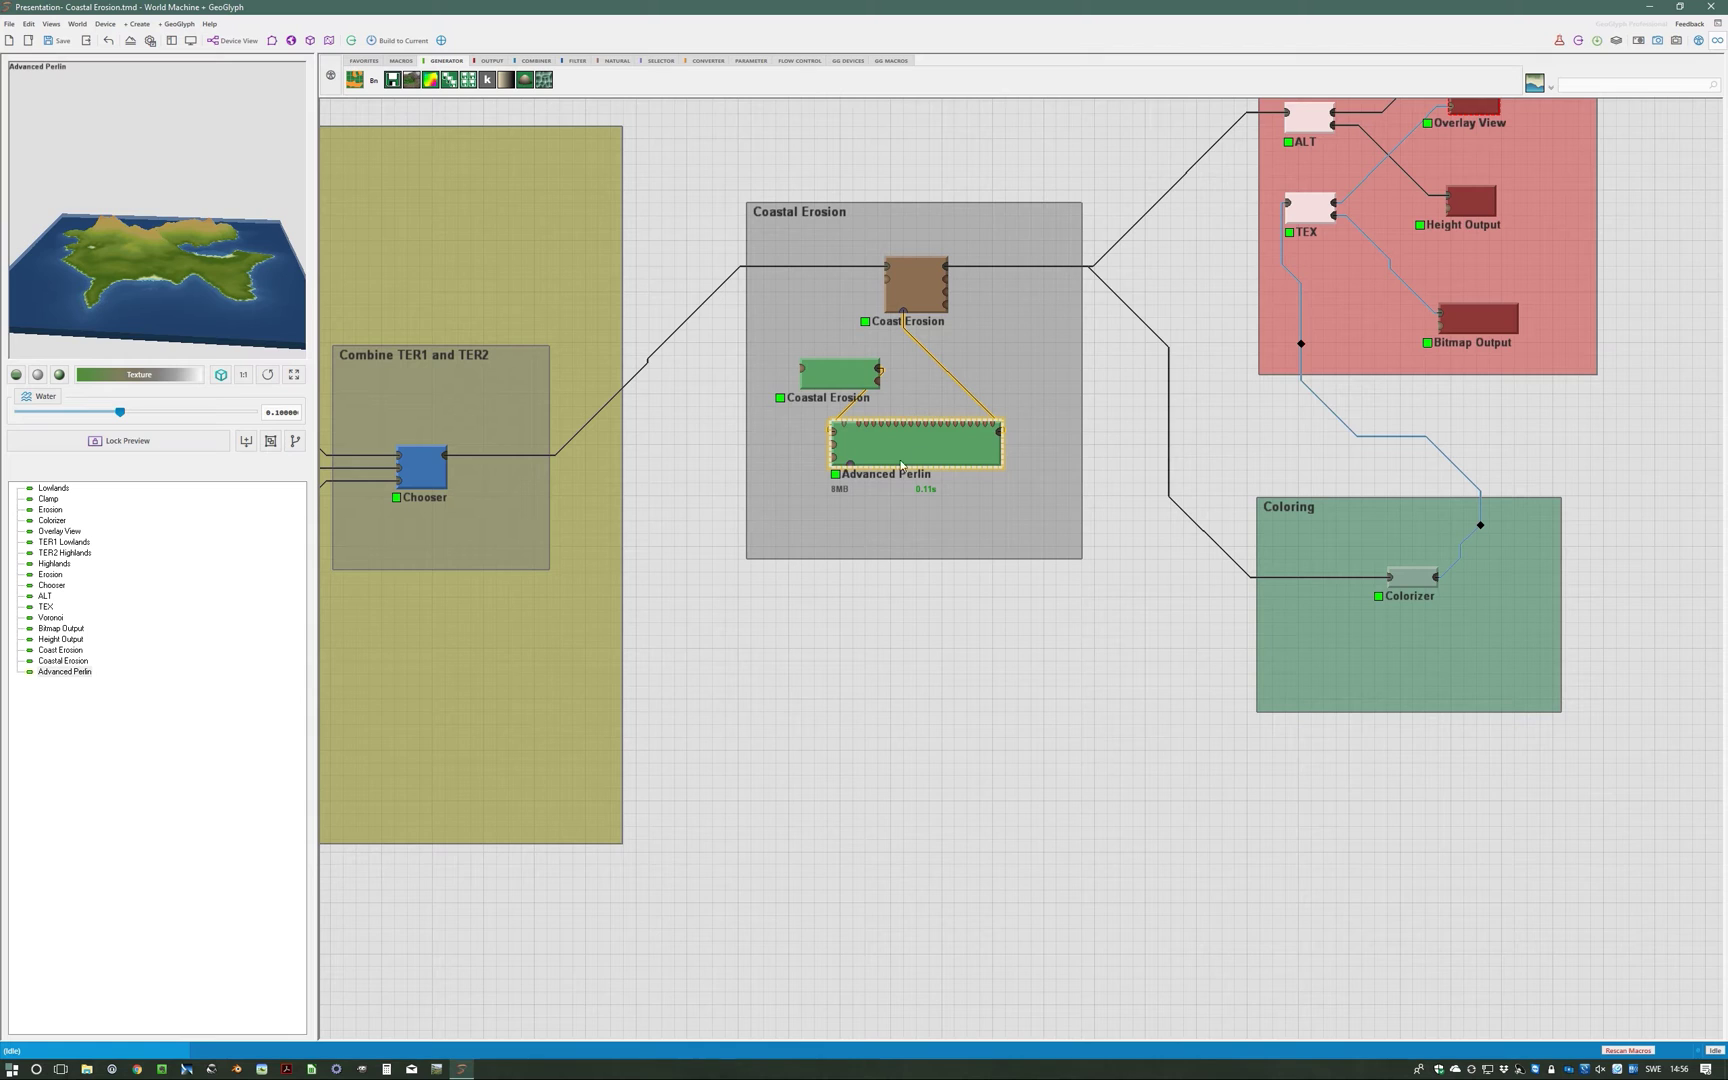
pyautogui.moveTo(851, 466); pyautogui.dragTo(879, 373)
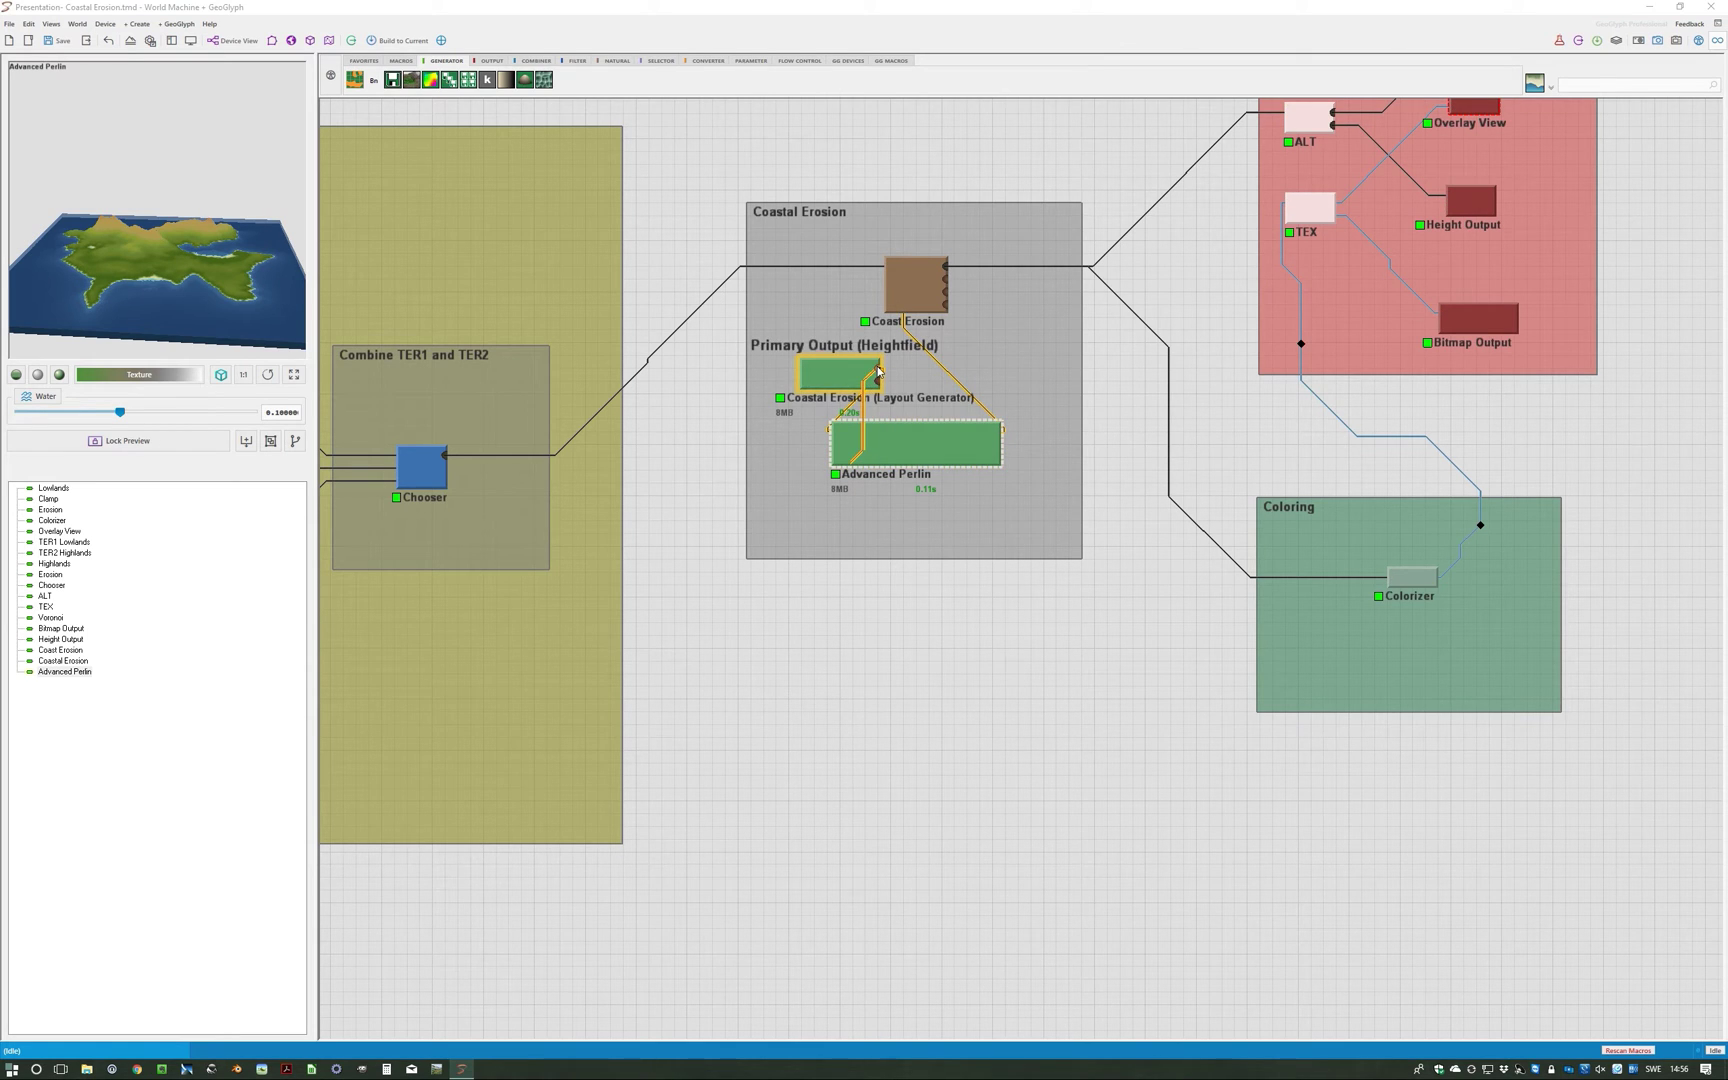
pyautogui.moveTo(879, 373); pyautogui.dragTo(879, 374)
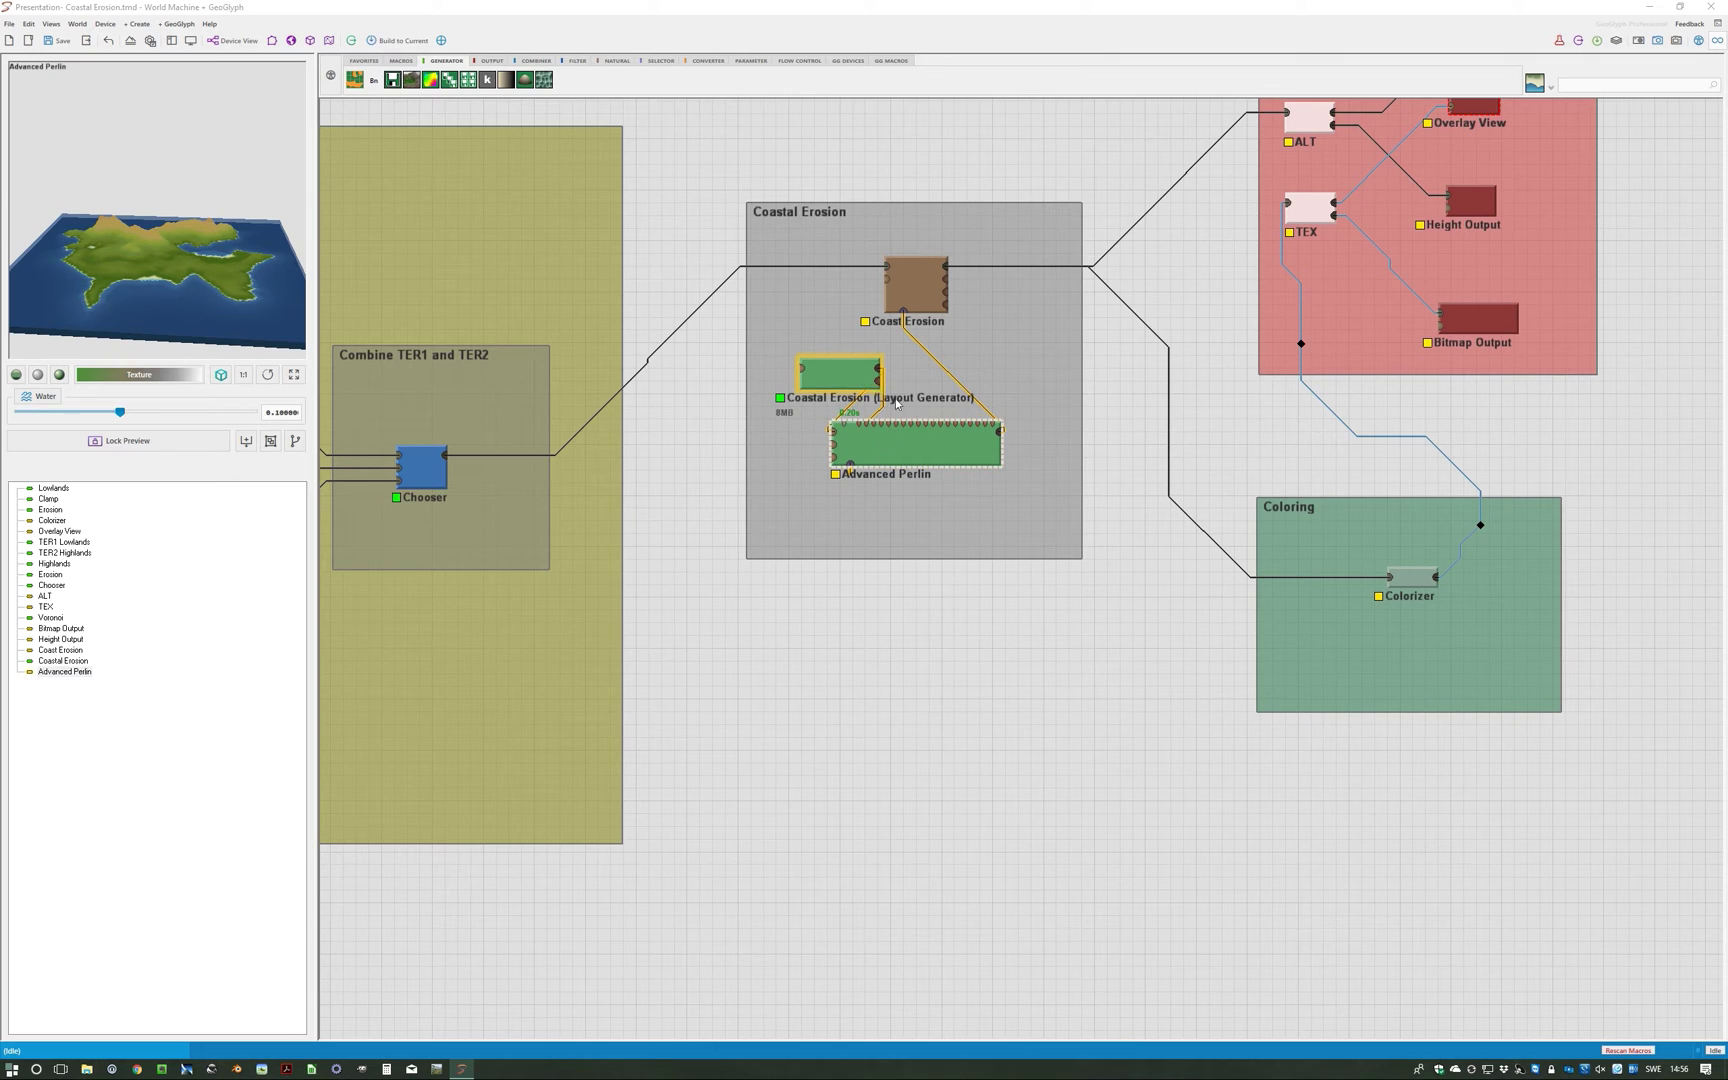
pyautogui.click(330, 41)
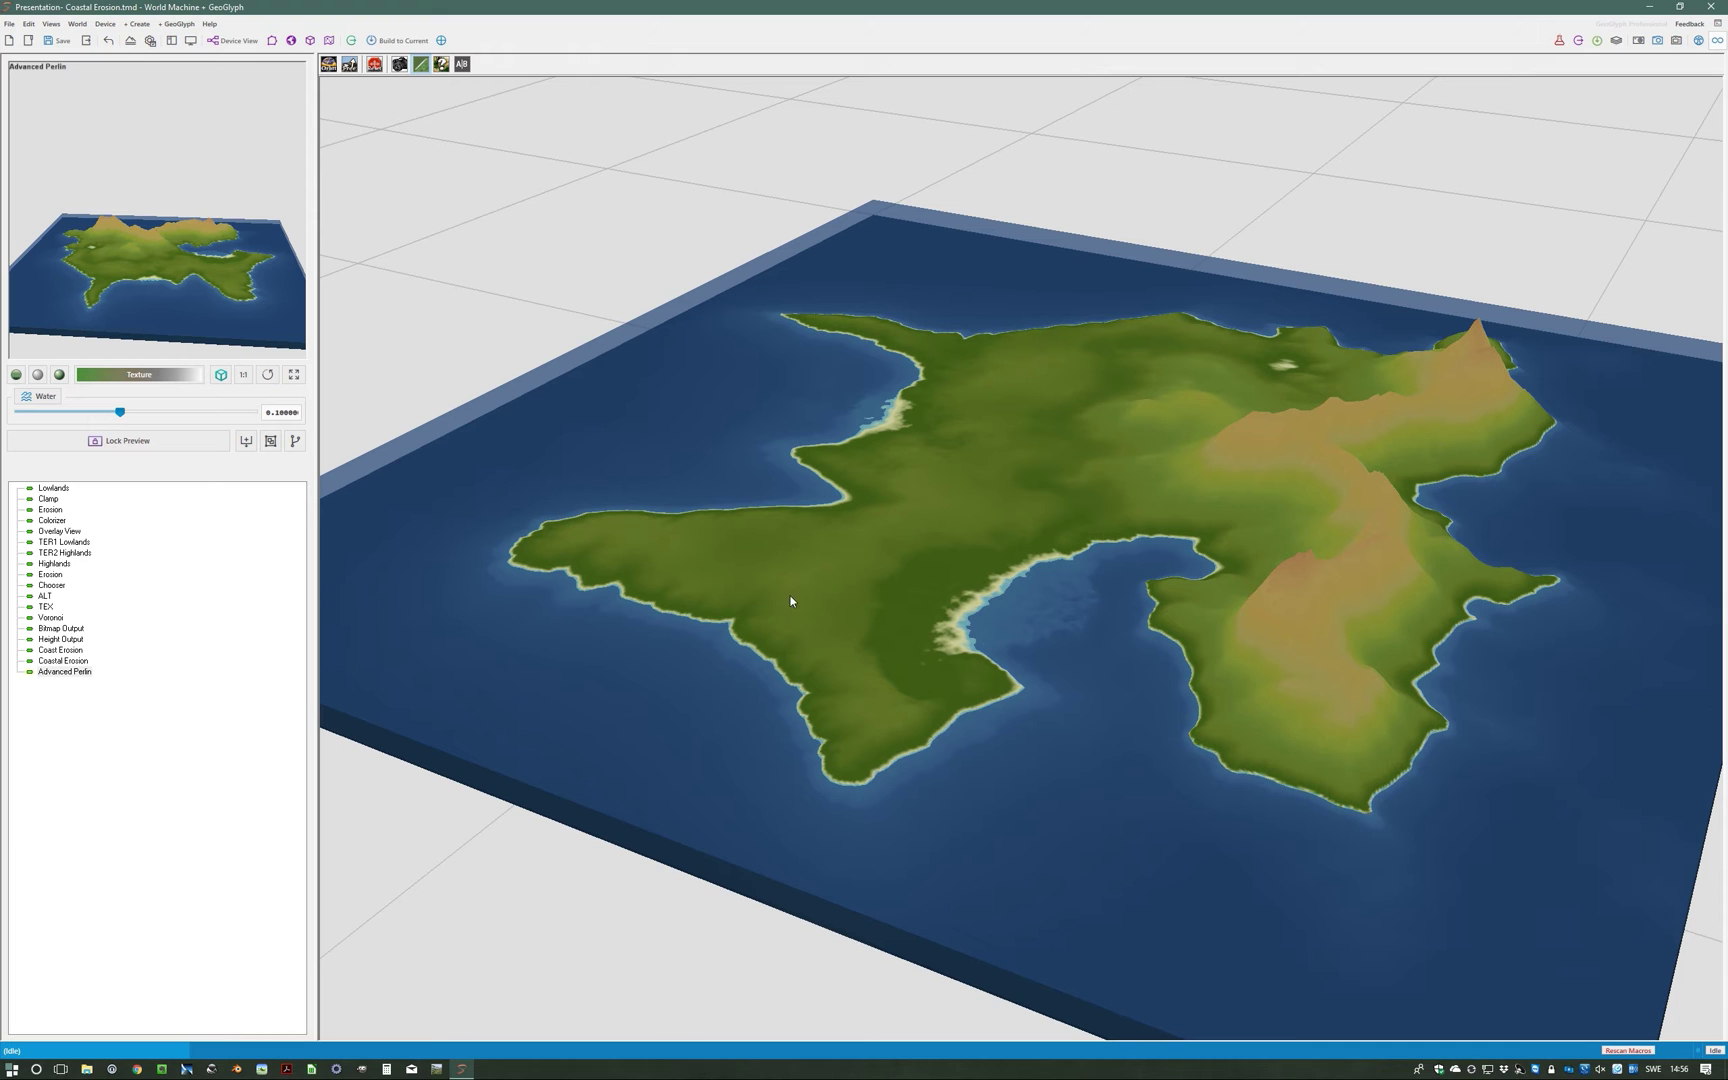
# Step: Orbit and zoom in on the two masked beach stretches, then return to the node graph
pyautogui.scroll(-3, 794, 595)
pyautogui.moveTo(795, 595); pyautogui.dragTo(856, 669)
pyautogui.scroll(3, 918, 613)
pyautogui.scroll(3, 873, 727)
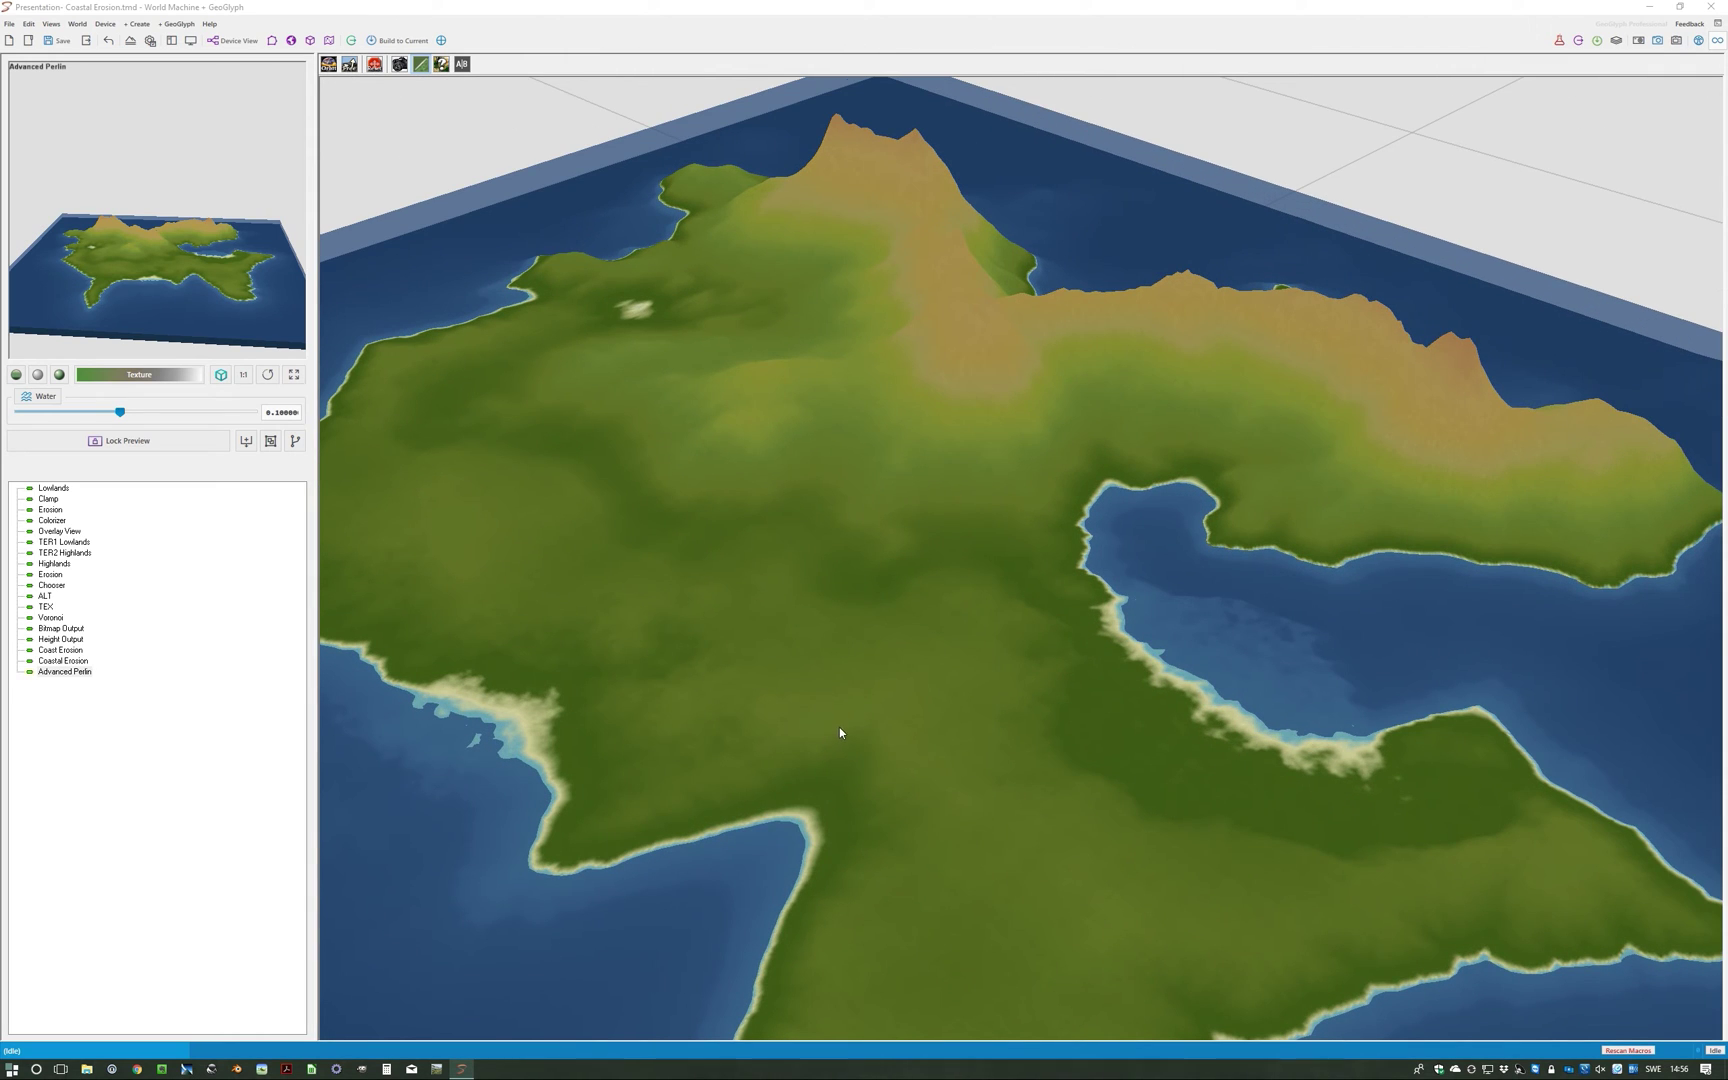
pyautogui.click(238, 41)
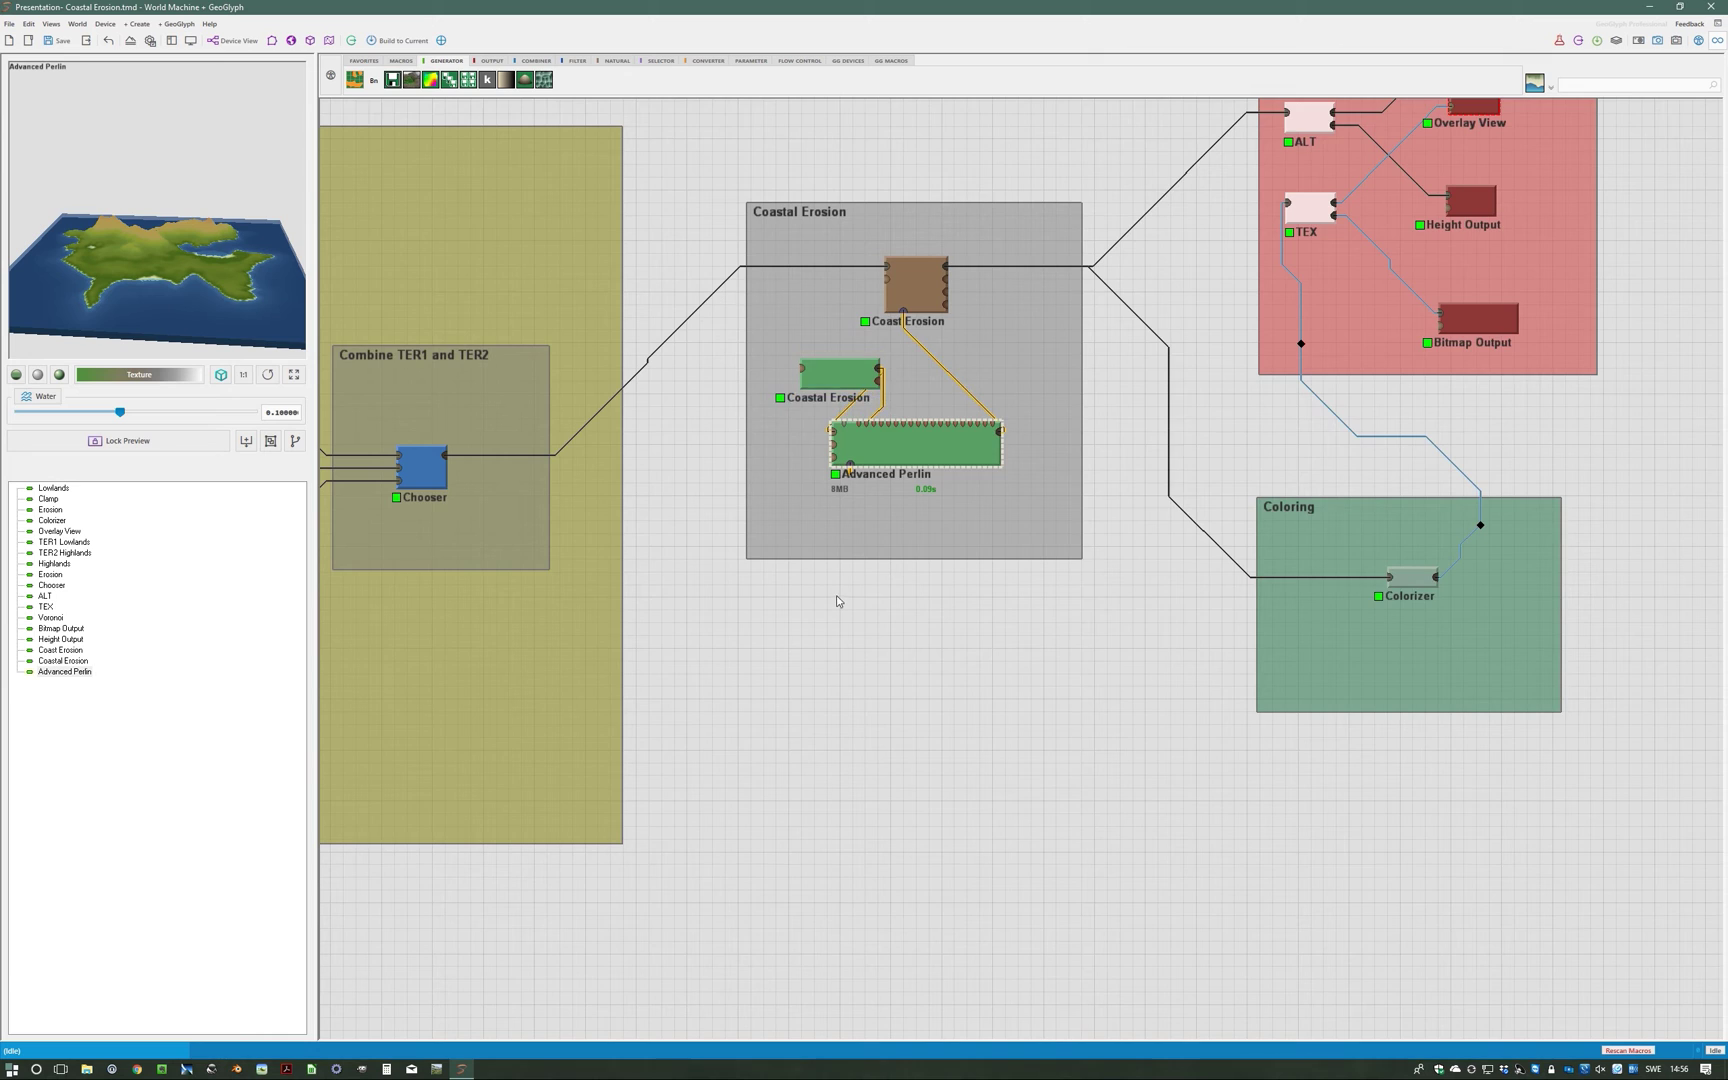
pyautogui.scroll(-2, 836, 600)
pyautogui.moveTo(855, 691); pyautogui.dragTo(1150, 640, button='right')
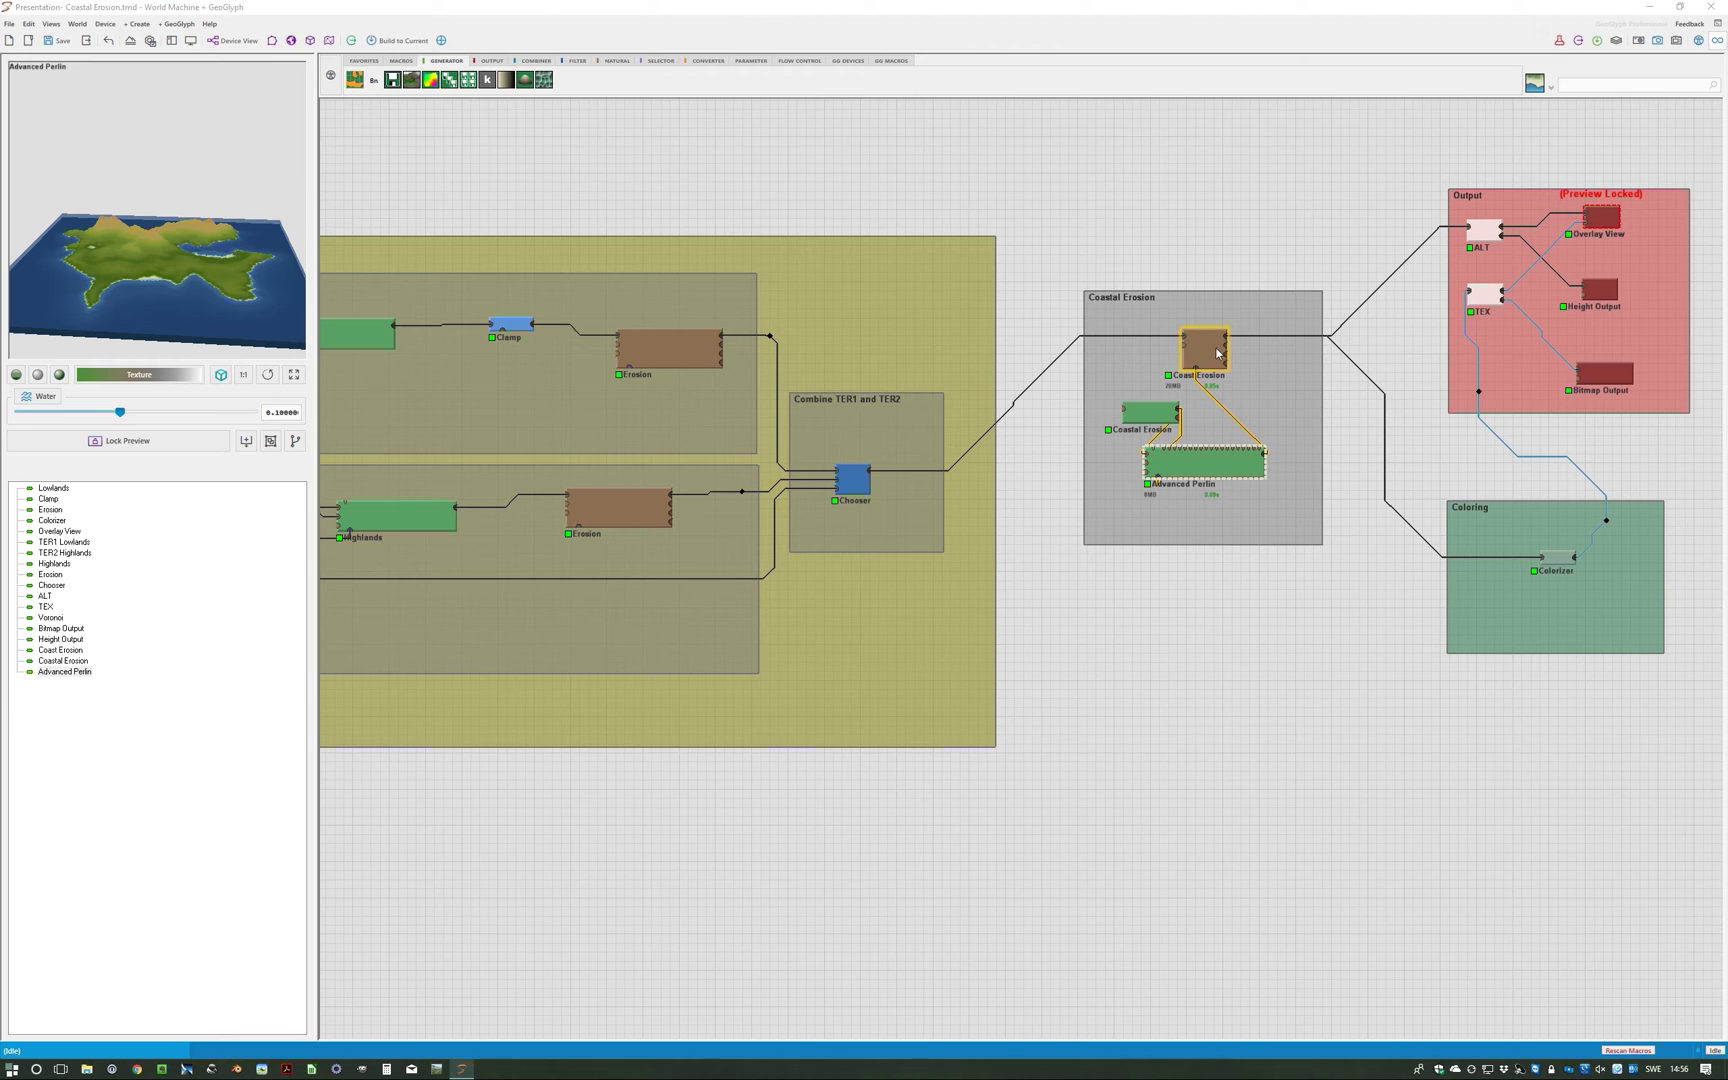
pyautogui.click(710, 335)
pyautogui.moveTo(1234, 694); pyautogui.dragTo(954, 688, button='right')
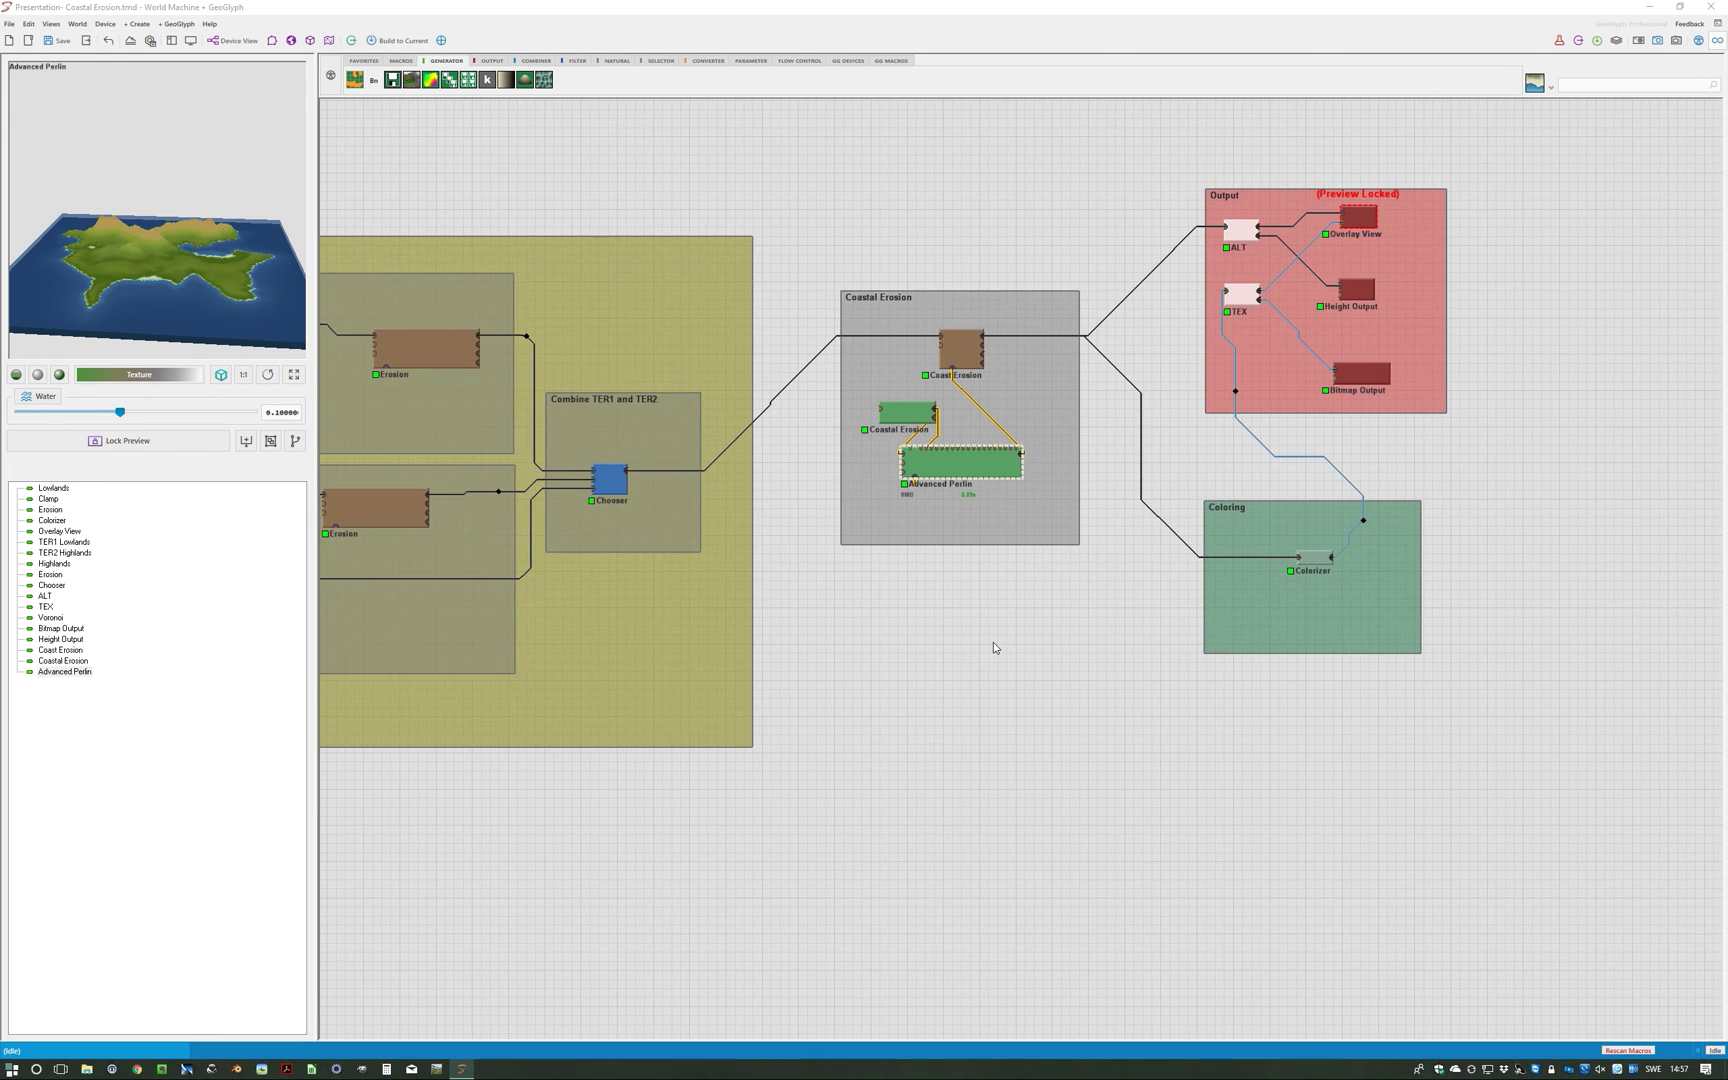
pyautogui.scroll(3, 994, 643)
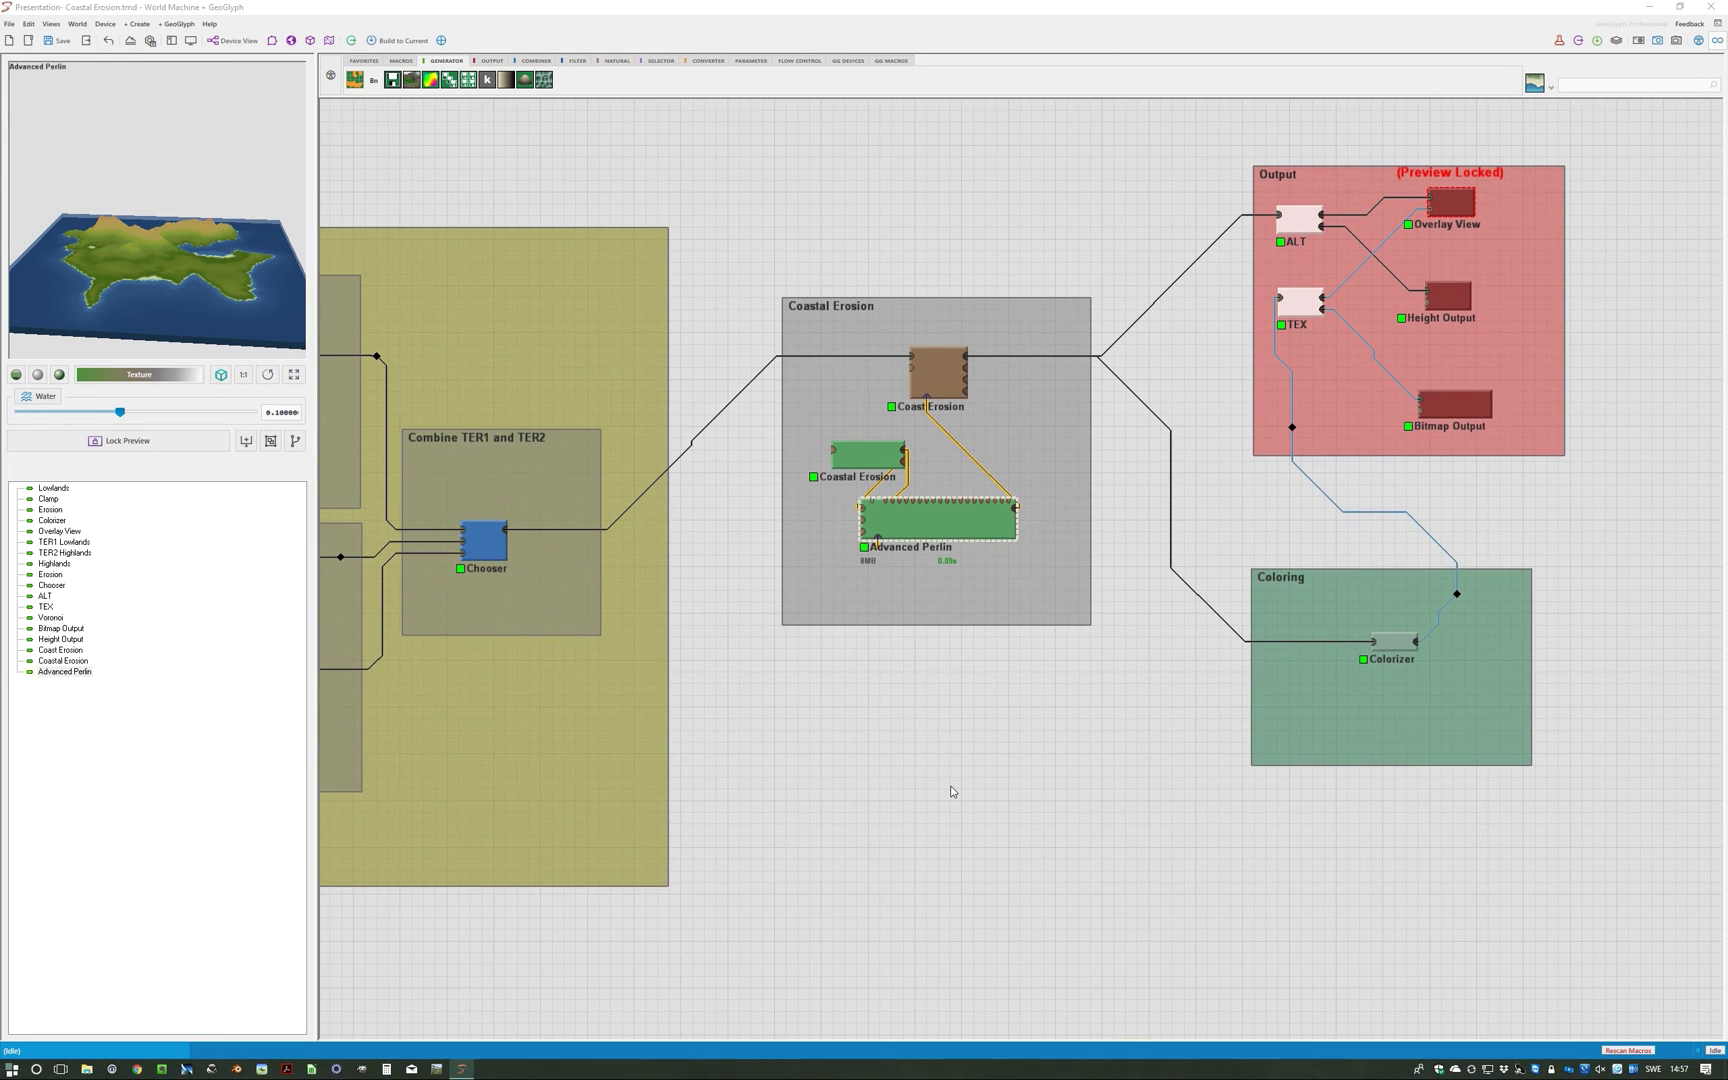